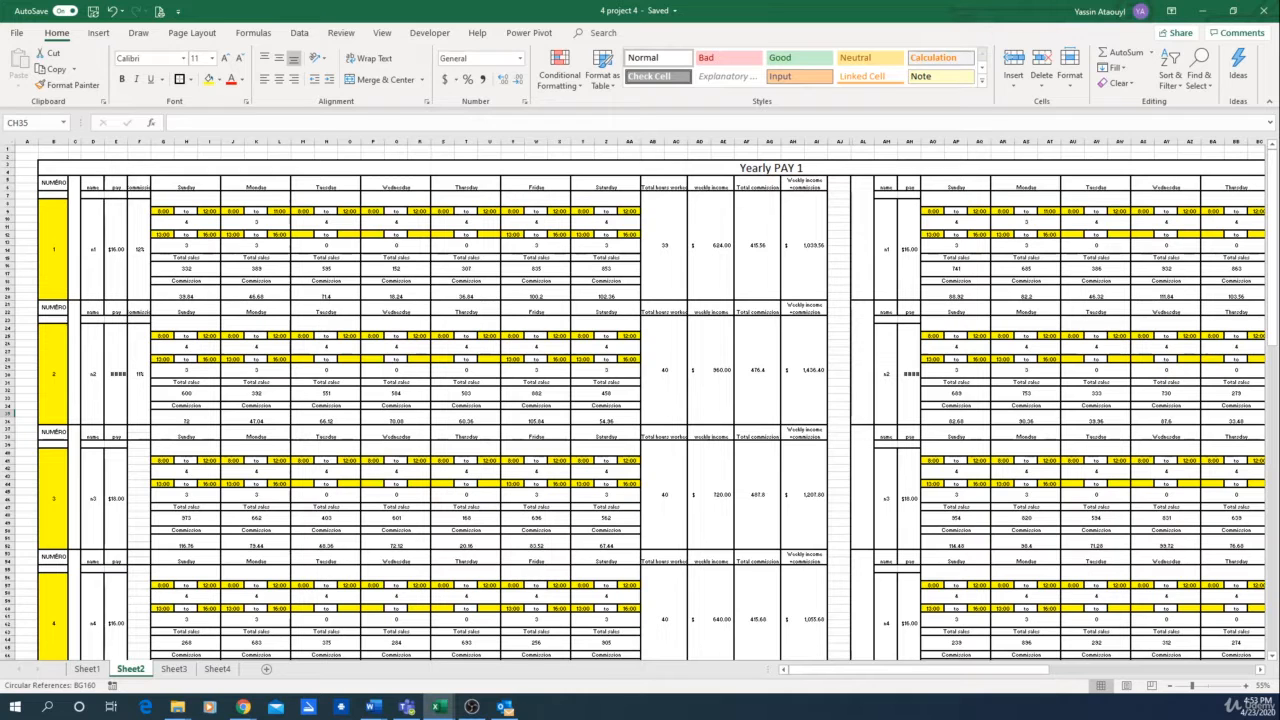
Step: Examine the Yearly PAY 1 table on Sheet2, including each employee's hours, sales, commission and weekly income
scroll(169, 327, "up", 1, "ctrl")
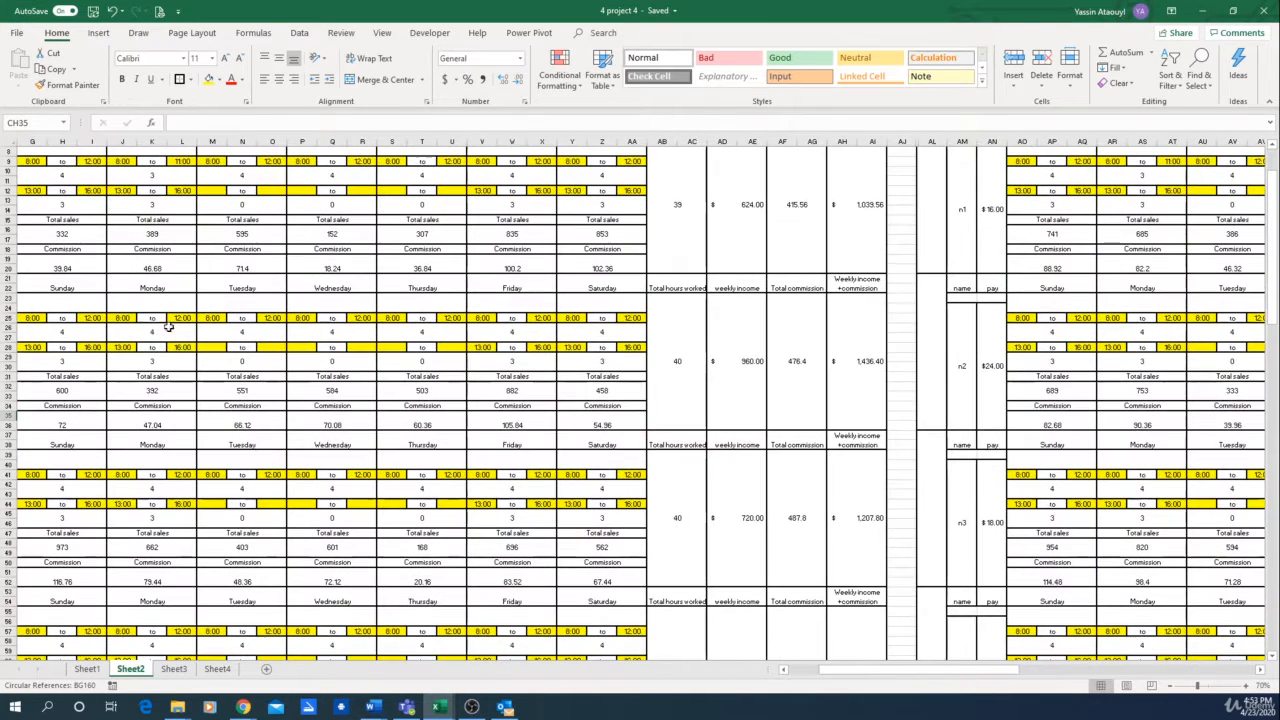
left_click(184, 278)
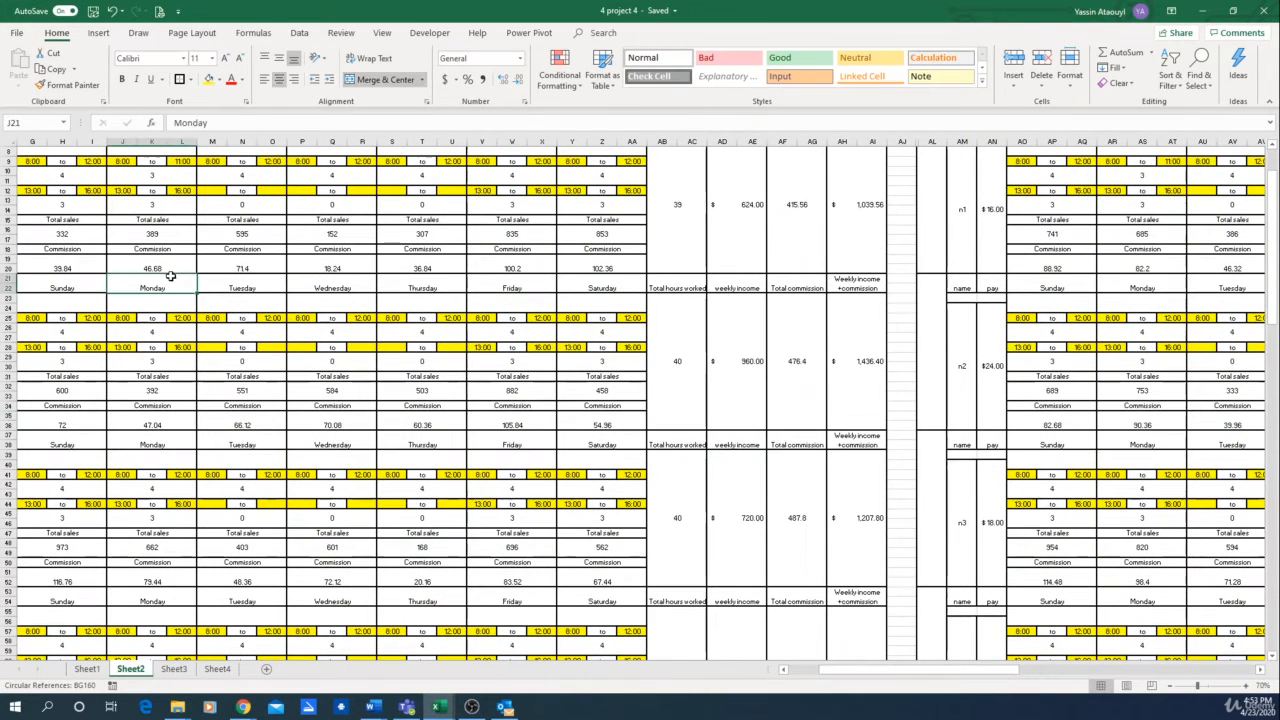
key("Left")
key("Left")
key("Left")
key("Left")
key("Left")
key("Left")
key("Left")
scroll(160, 278, "up", 3)
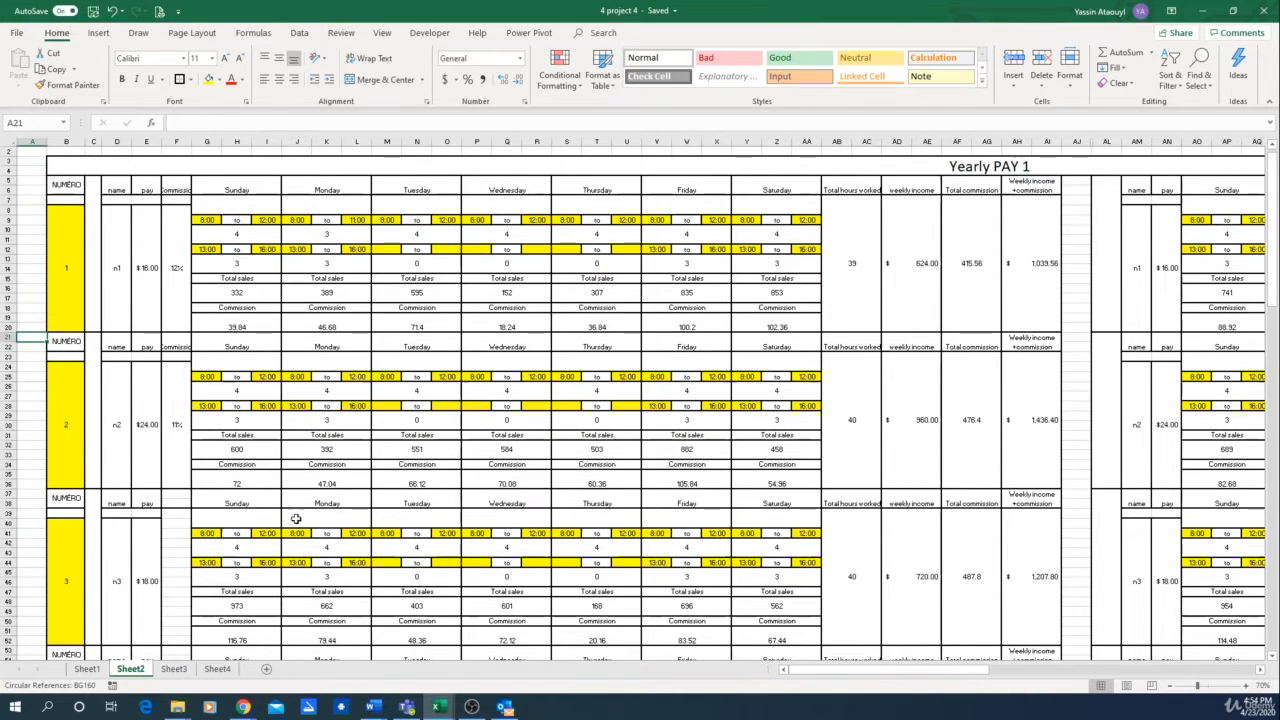
Step: Switch to Sheet4 and look over its visible cells
left_click(222, 670)
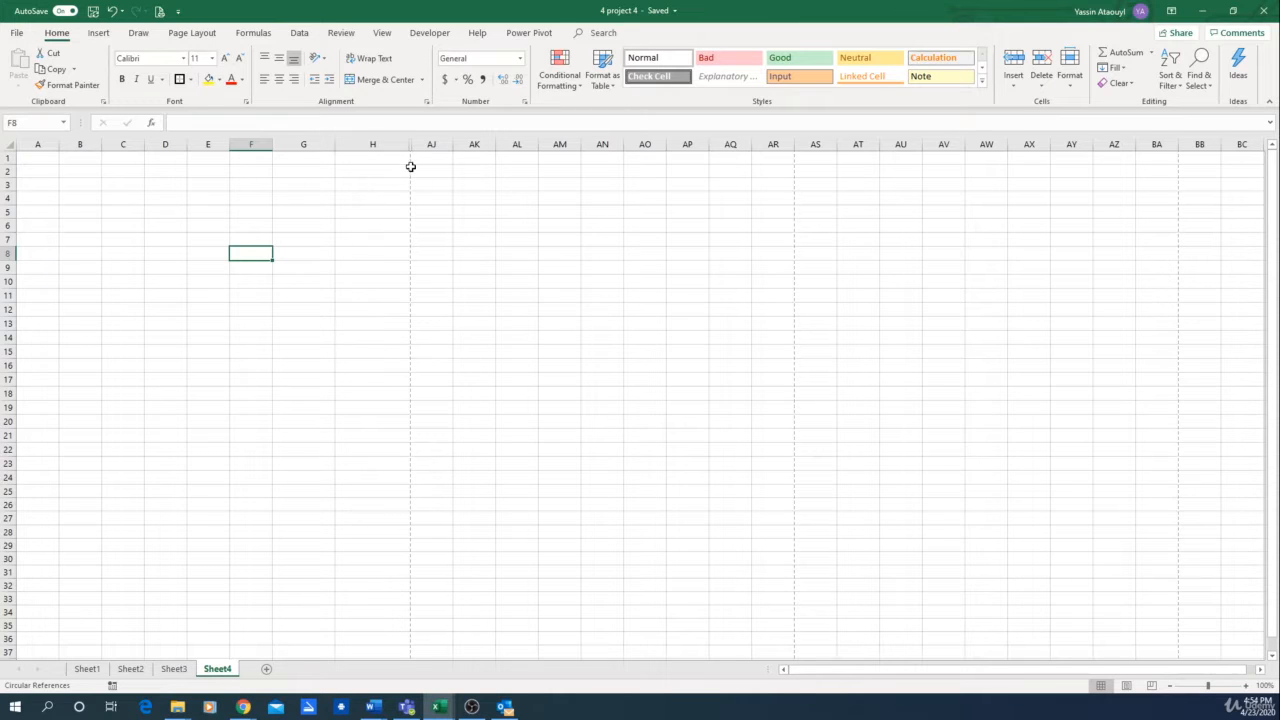
scroll(422, 553, "down", 4)
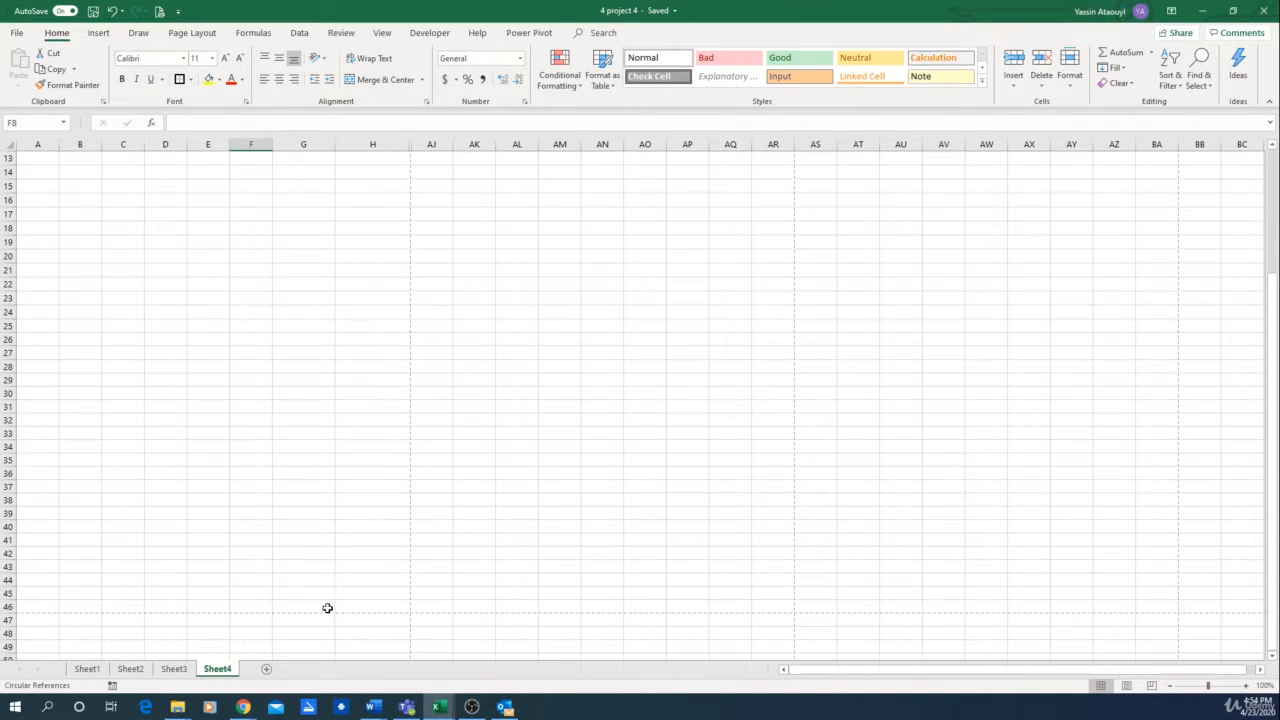
scroll(354, 526, "up", 4)
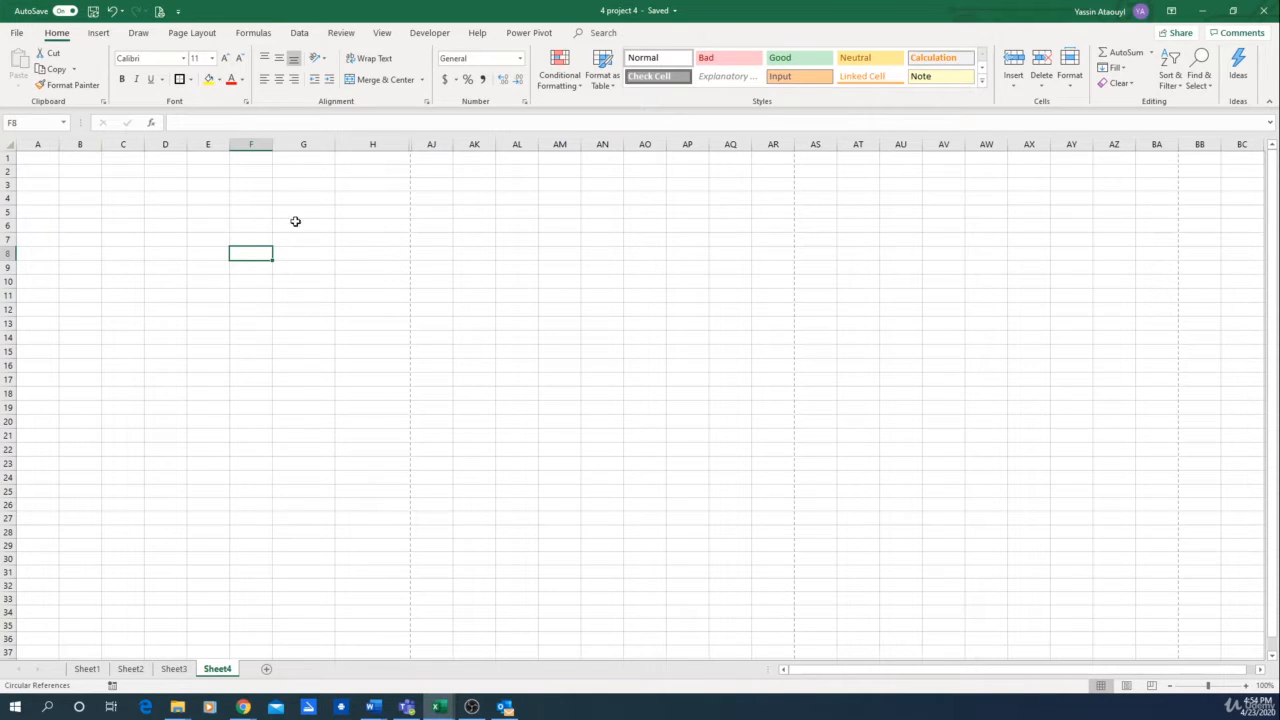
Step: Review Sheet4's print settings, including margins and scaling, and return to the worksheet without printing
left_click(19, 34)
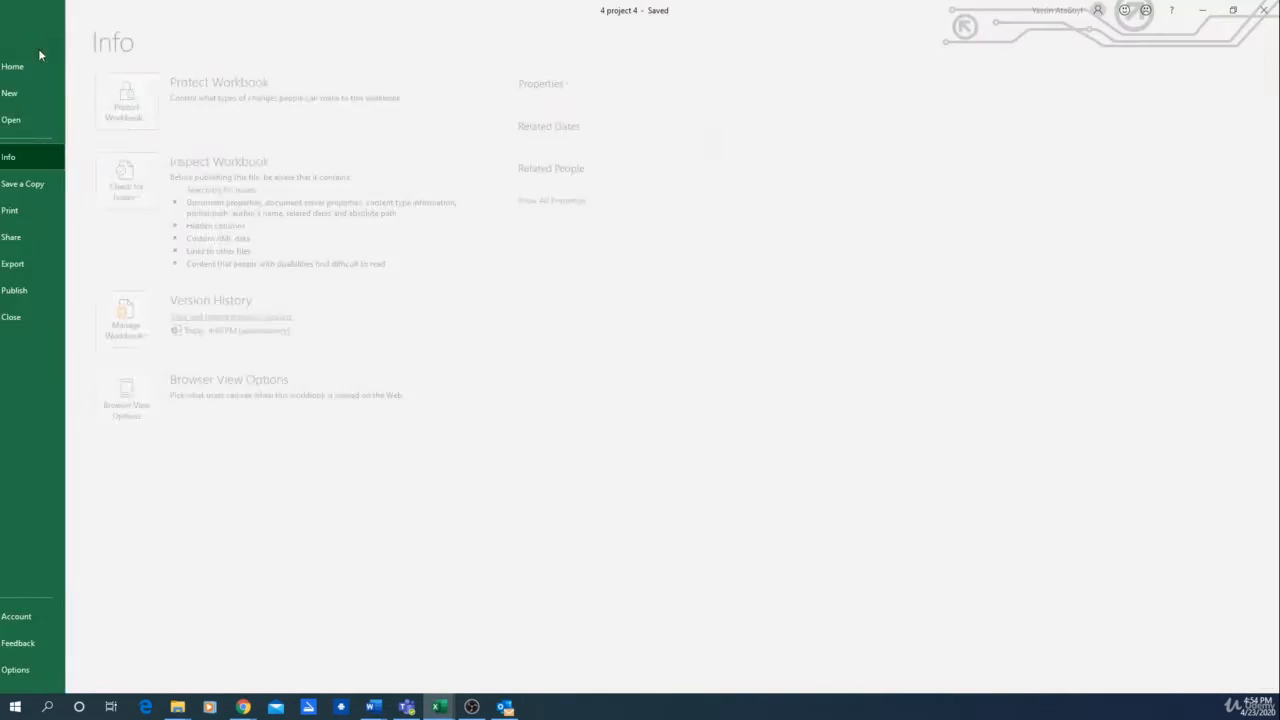
left_click(56, 211)
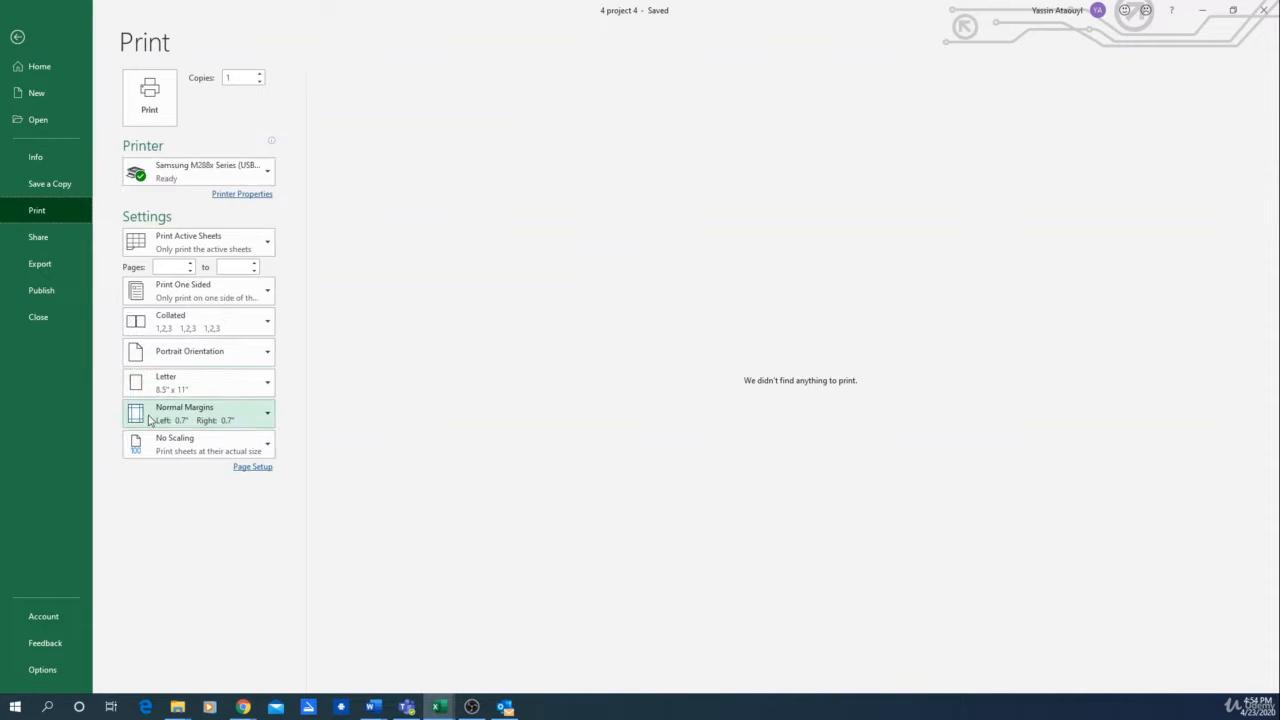
left_click(150, 419)
left_click(153, 450)
left_click(17, 37)
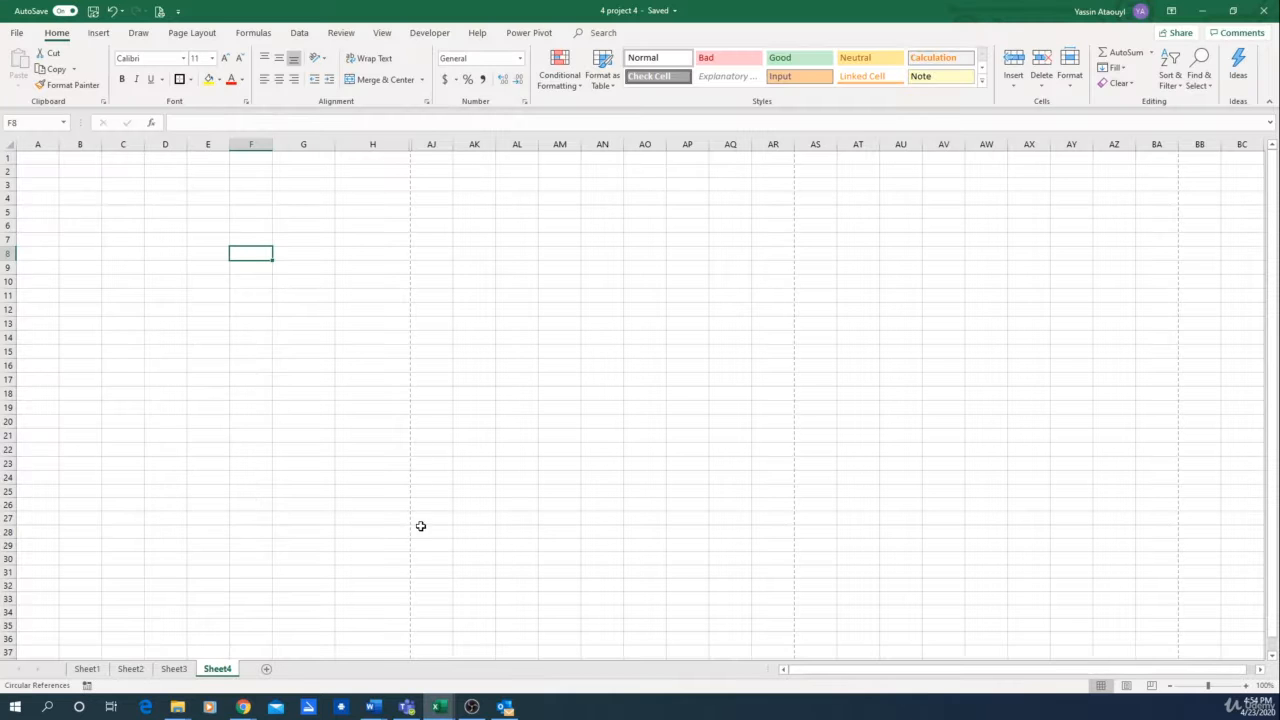
Step: Unhide the hidden columns between H and AJ on Sheet4
scroll(329, 502, "down", 2)
scroll(409, 408, "up", 2)
left_click_drag(372, 144, 434, 149)
right_click(371, 150)
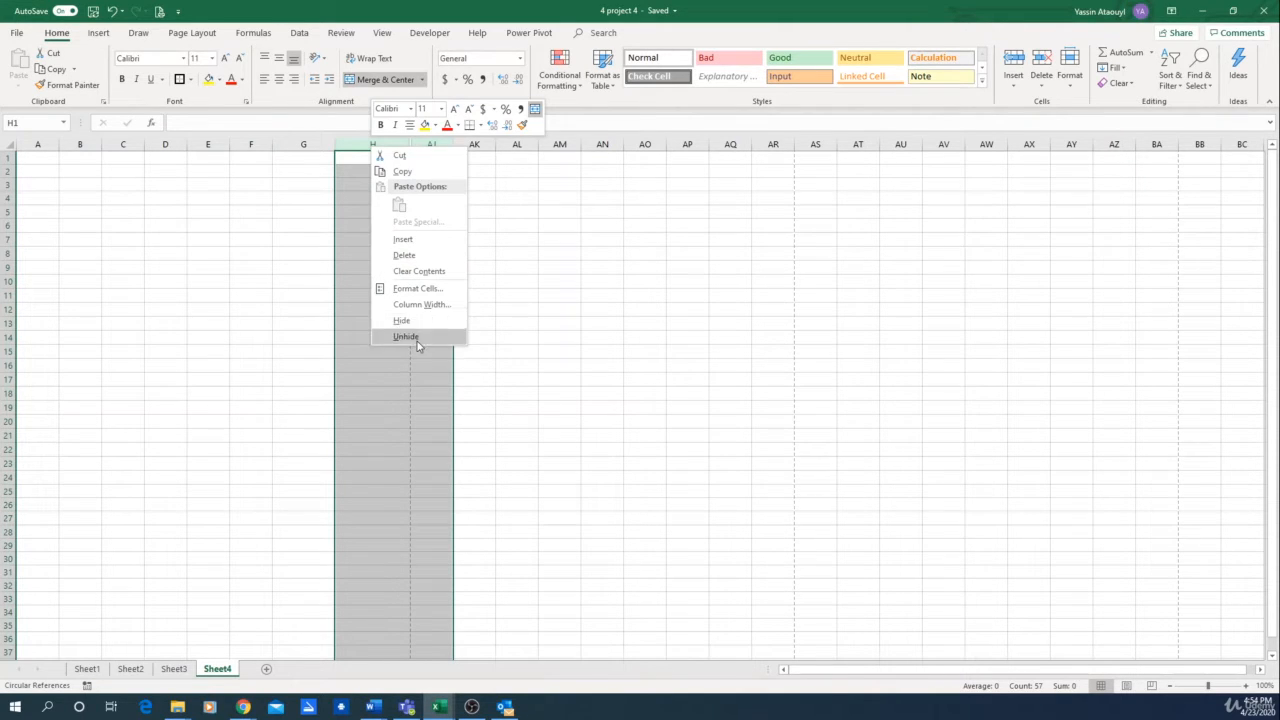
left_click(417, 340)
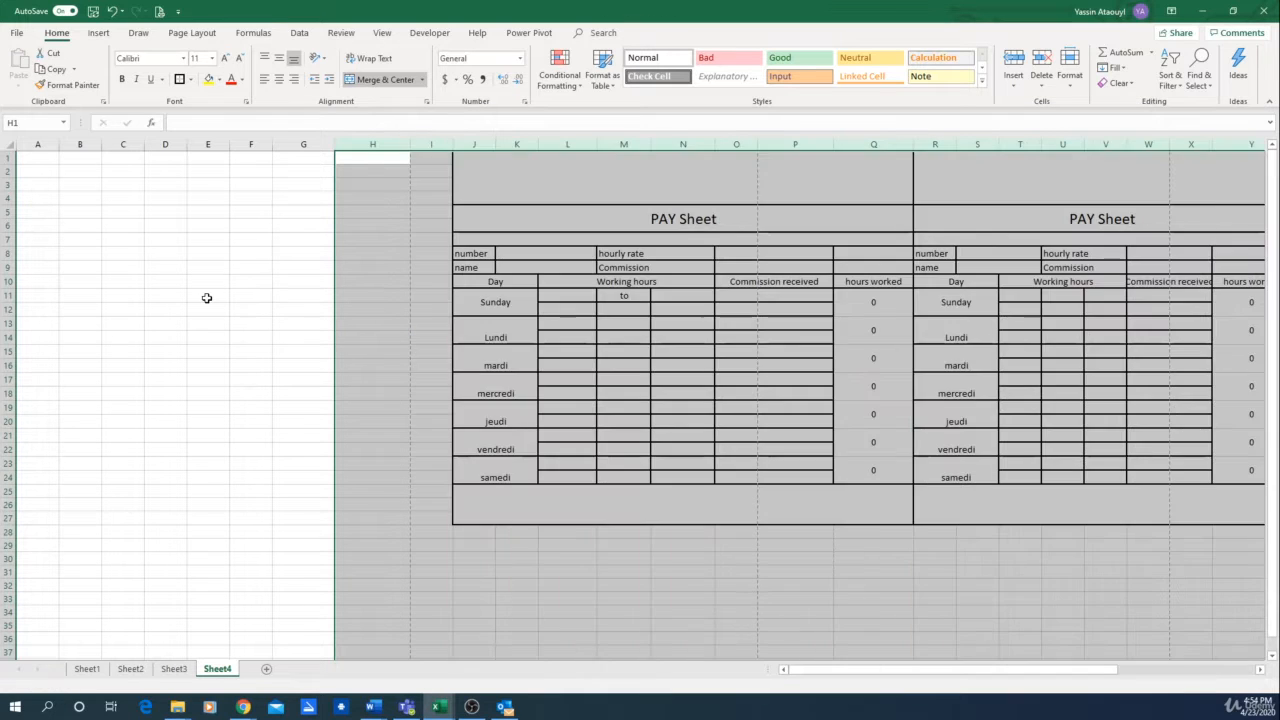
left_click(206, 294)
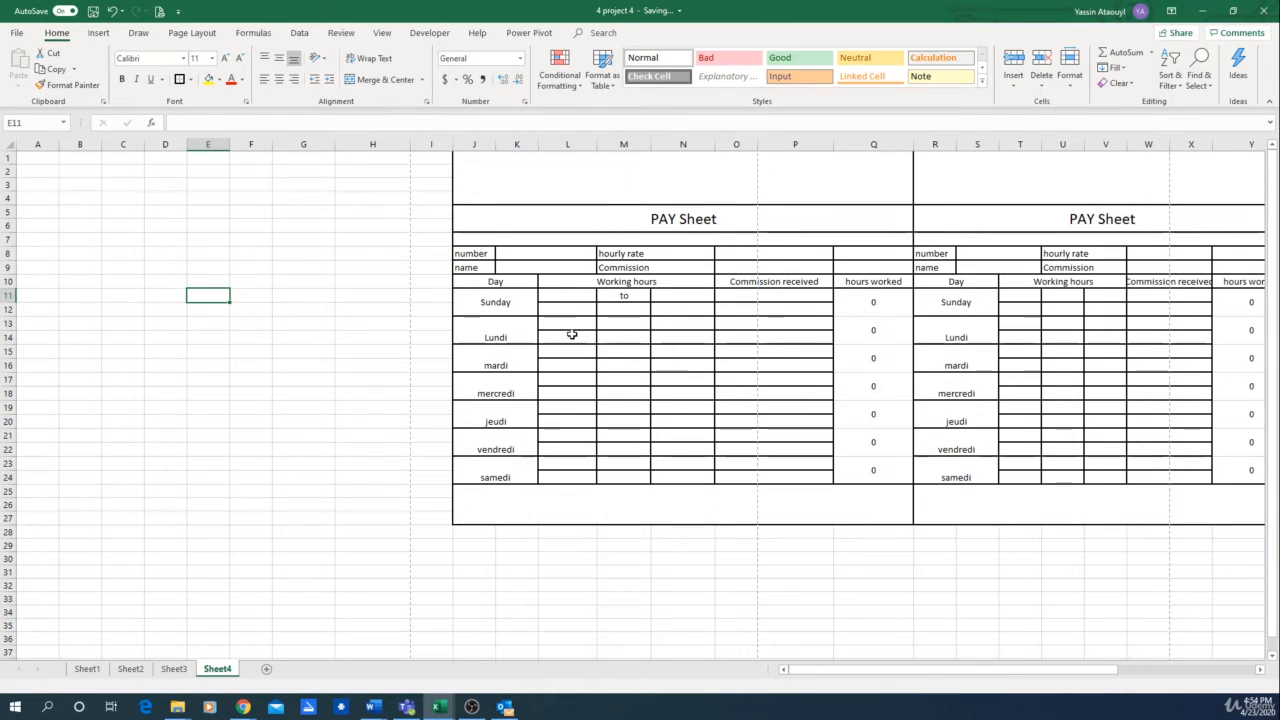
Step: Examine the first PAY Sheet form's title, number, name, hourly rate and commission fields, and its daily working hours grid
scroll(686, 394, "down", 2, "ctrl")
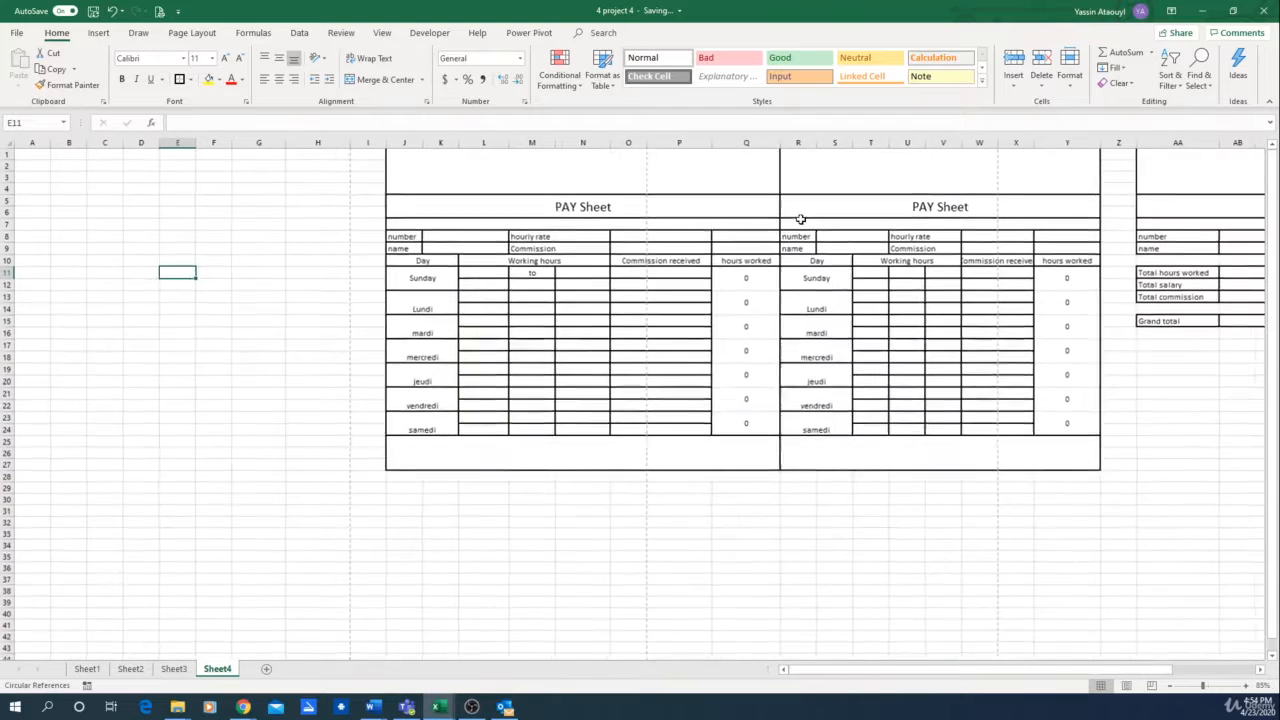
scroll(588, 258, "up", 1, "ctrl")
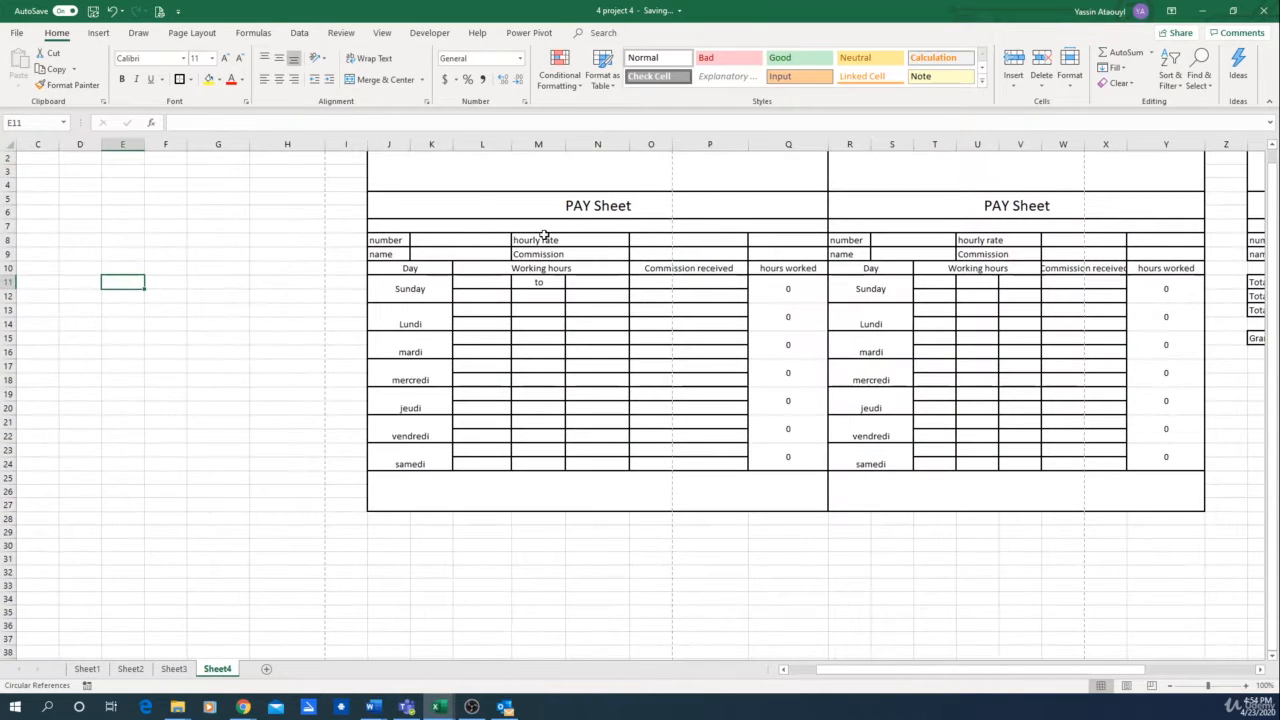
left_click(512, 181)
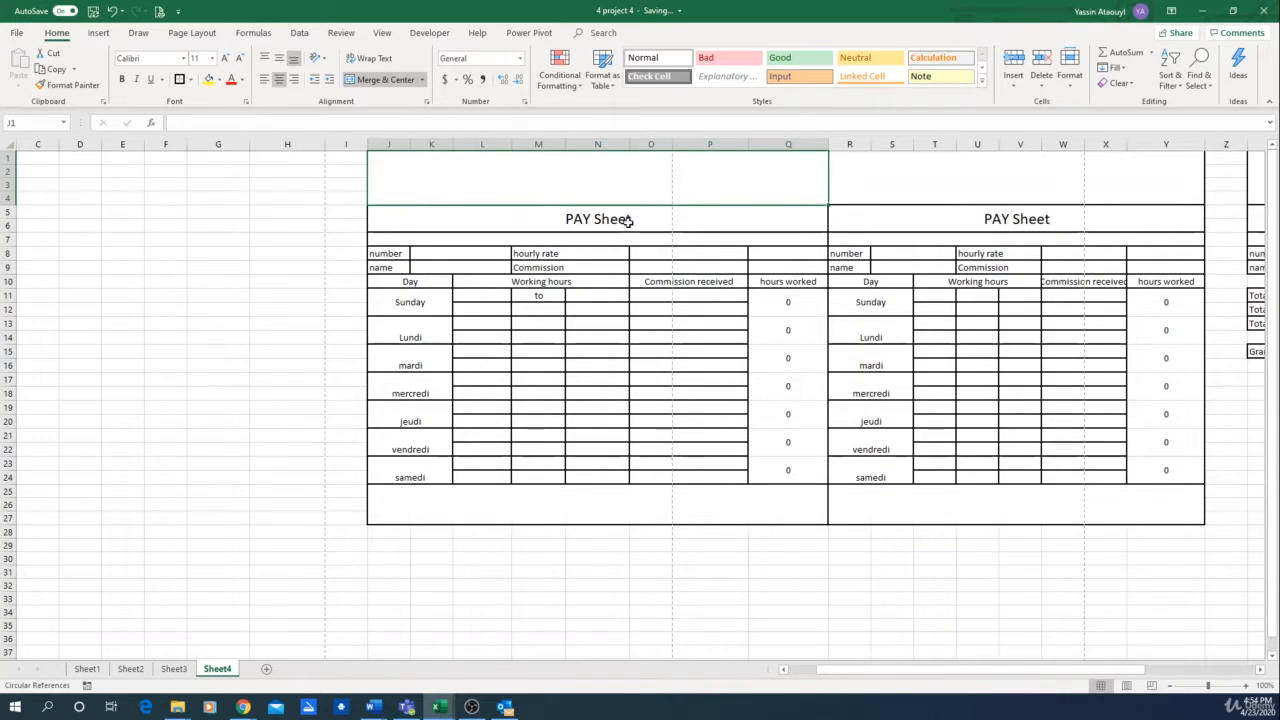
left_click(440, 221)
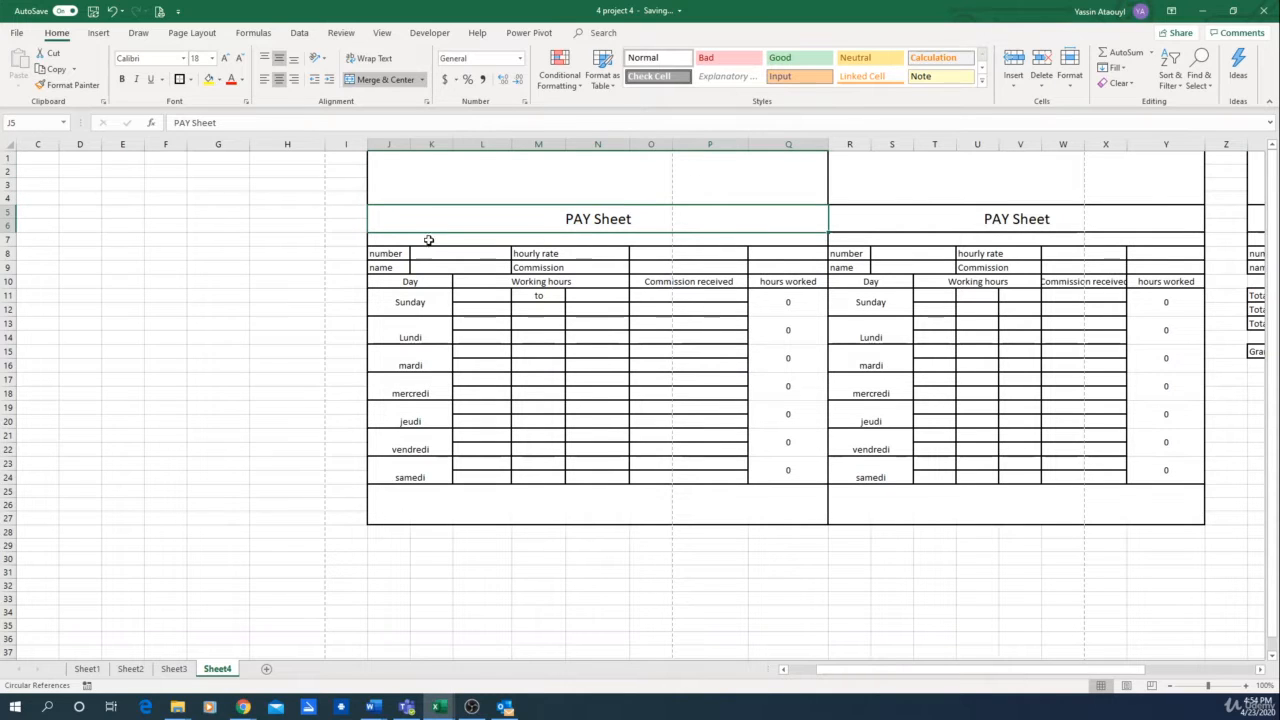
left_click(391, 254)
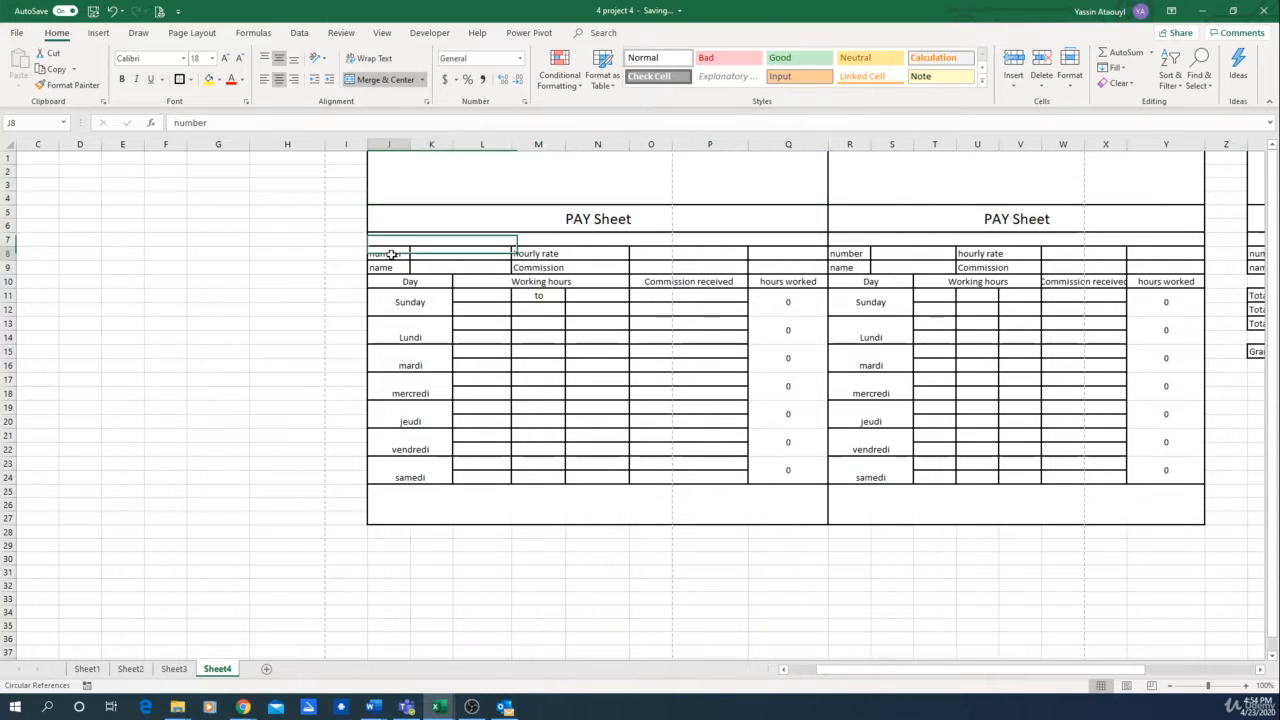
left_click(448, 257)
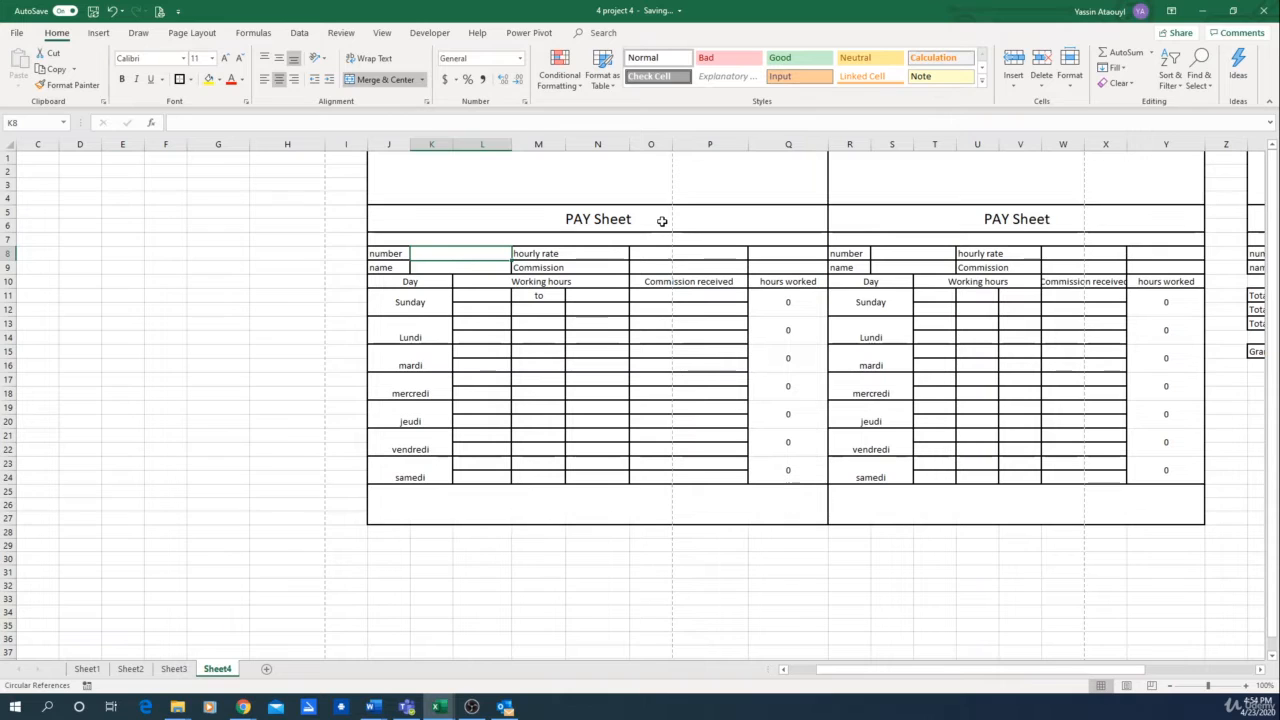
key("Tab")
key("Tab")
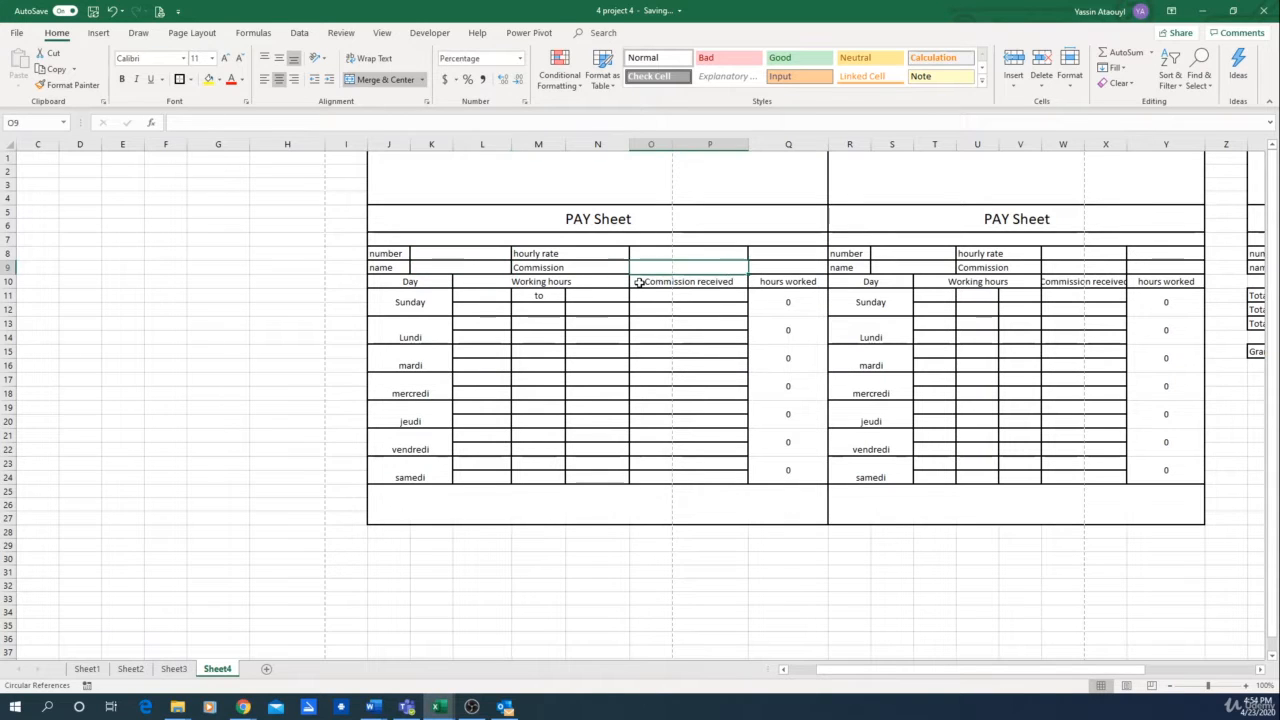
left_click(690, 264)
left_click_drag(408, 281, 597, 477)
left_click(575, 577)
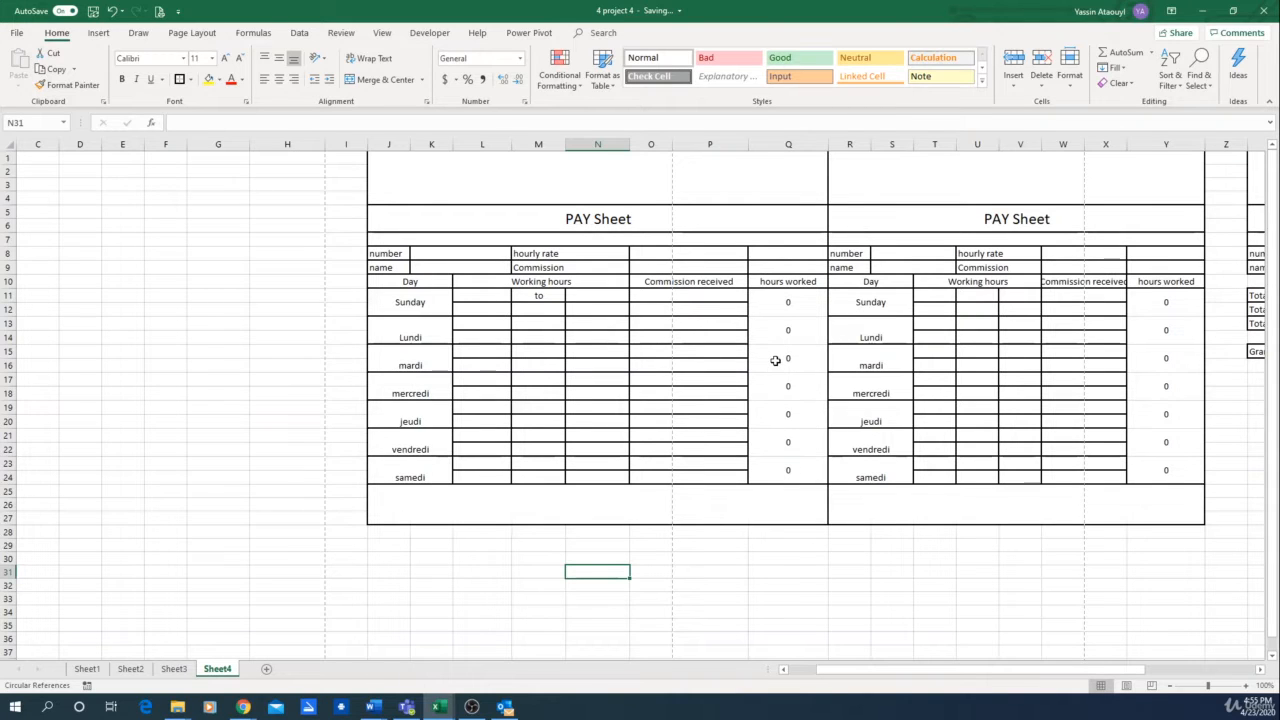
Step: Link the first PAY Sheet's number field, K8, to the first employee's number with =Sheet2!B8
left_click(443, 254)
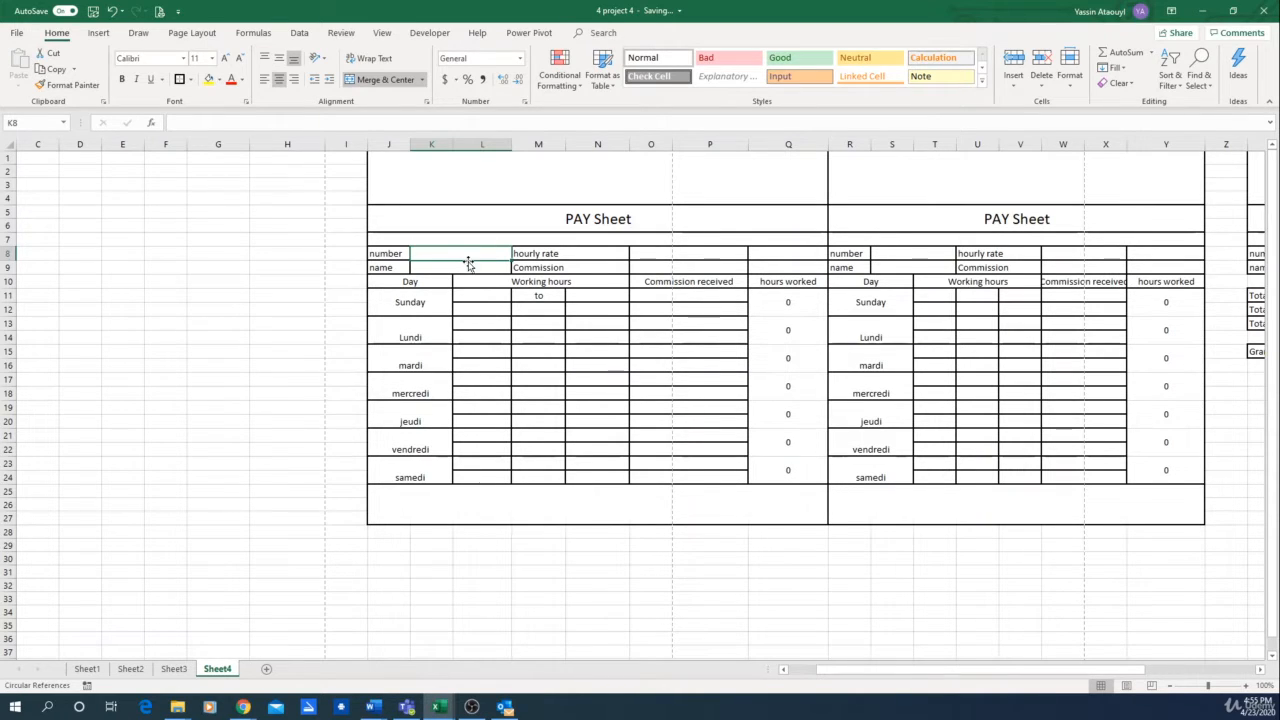
type("=")
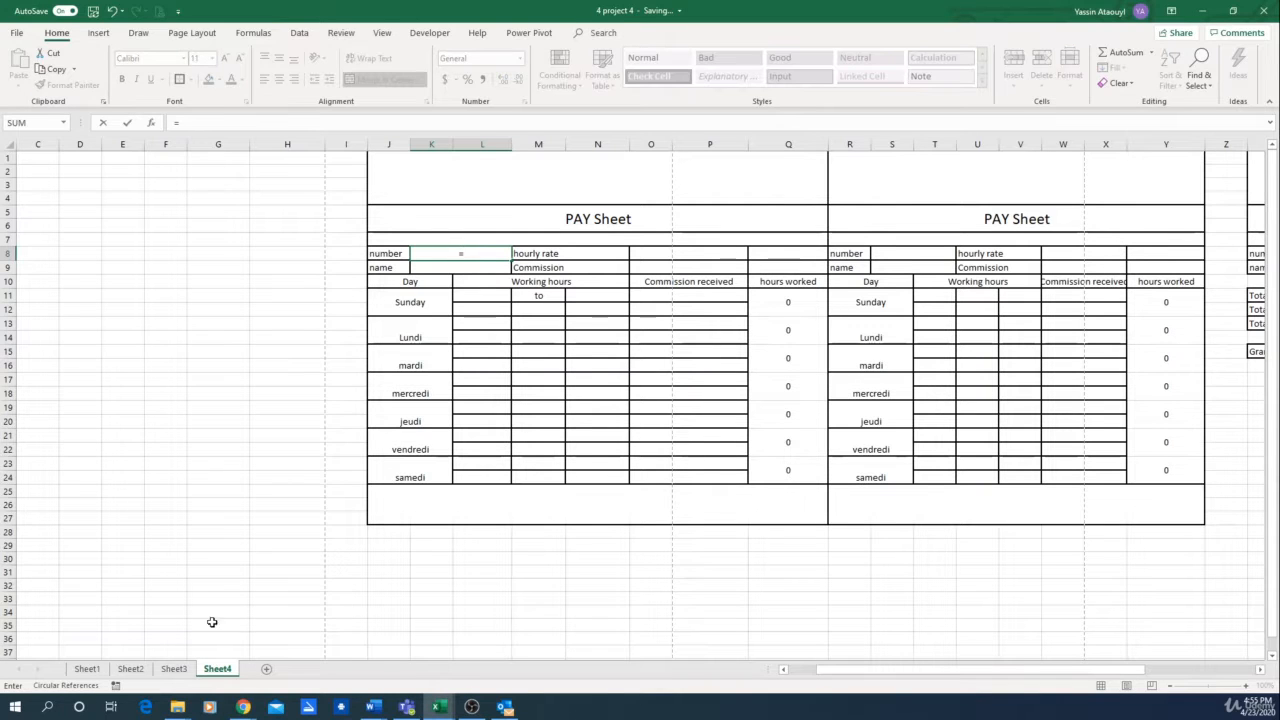
left_click(132, 670)
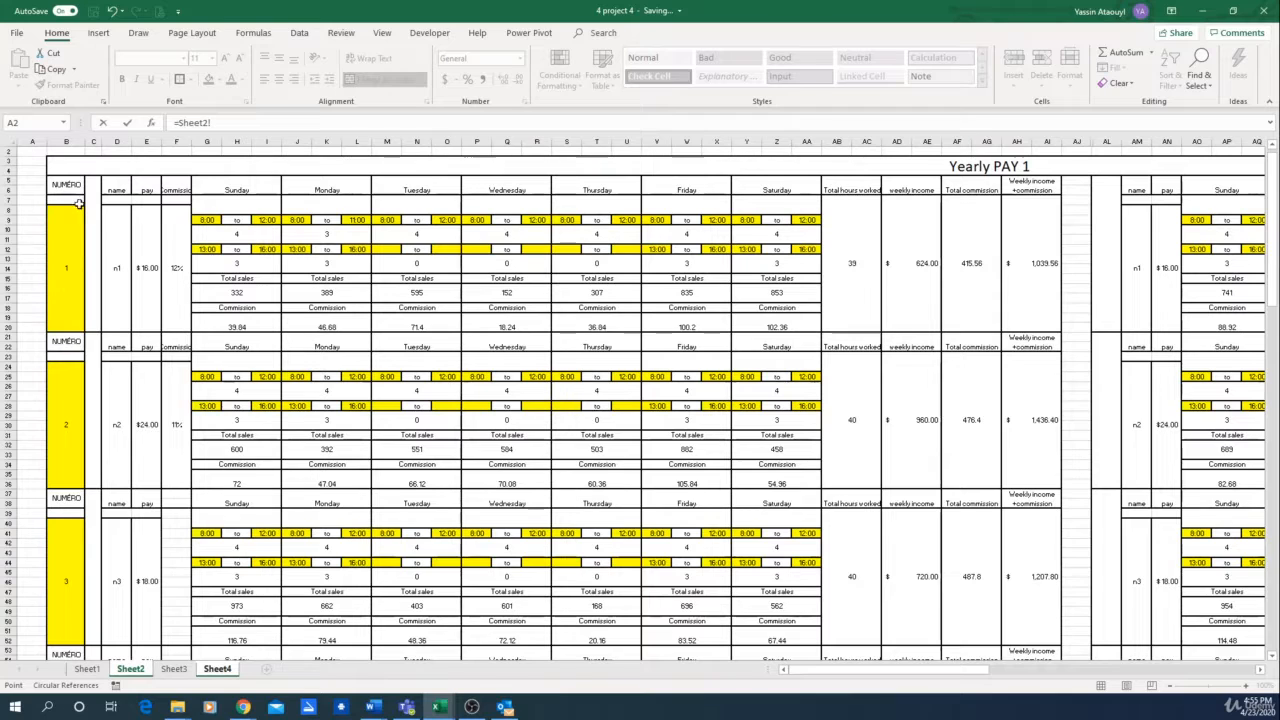
left_click(68, 264)
key("Return")
left_click(460, 252)
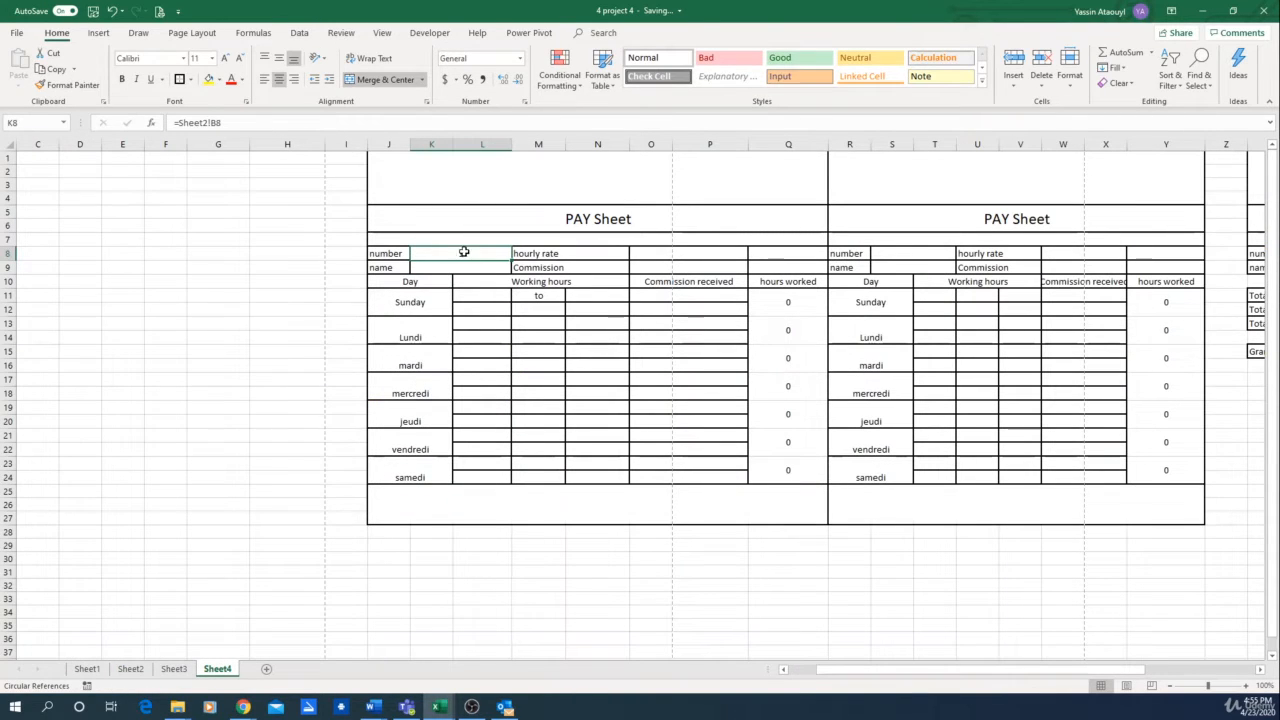
key("Return")
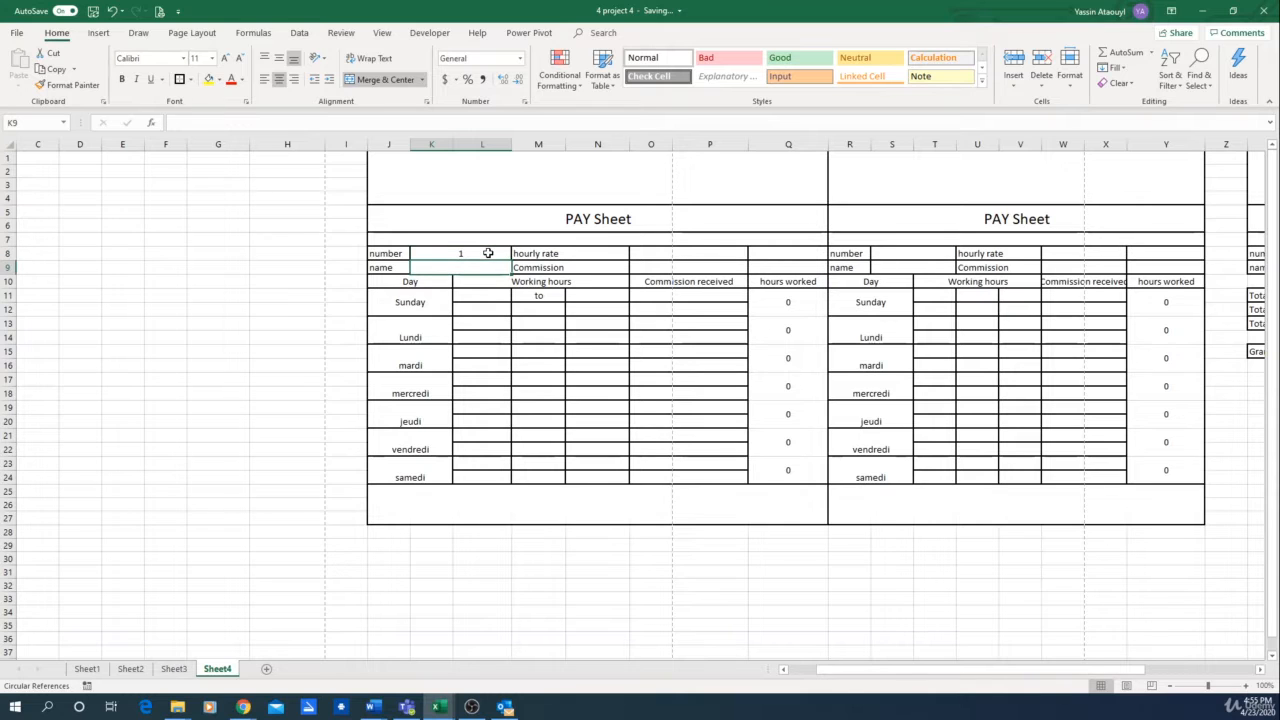
Step: Link the name field, K9, to the first employee's name with =Sheet2!D8
type("=")
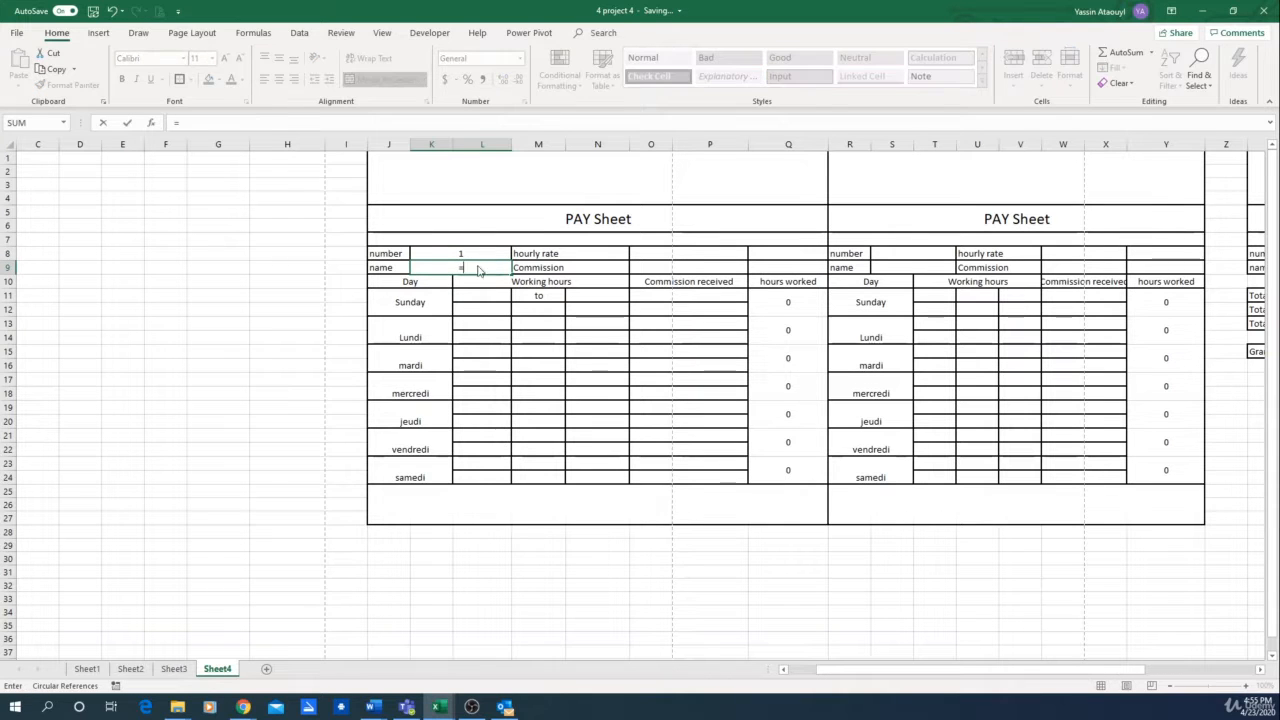
left_click(129, 669)
left_click(117, 267)
key("Return")
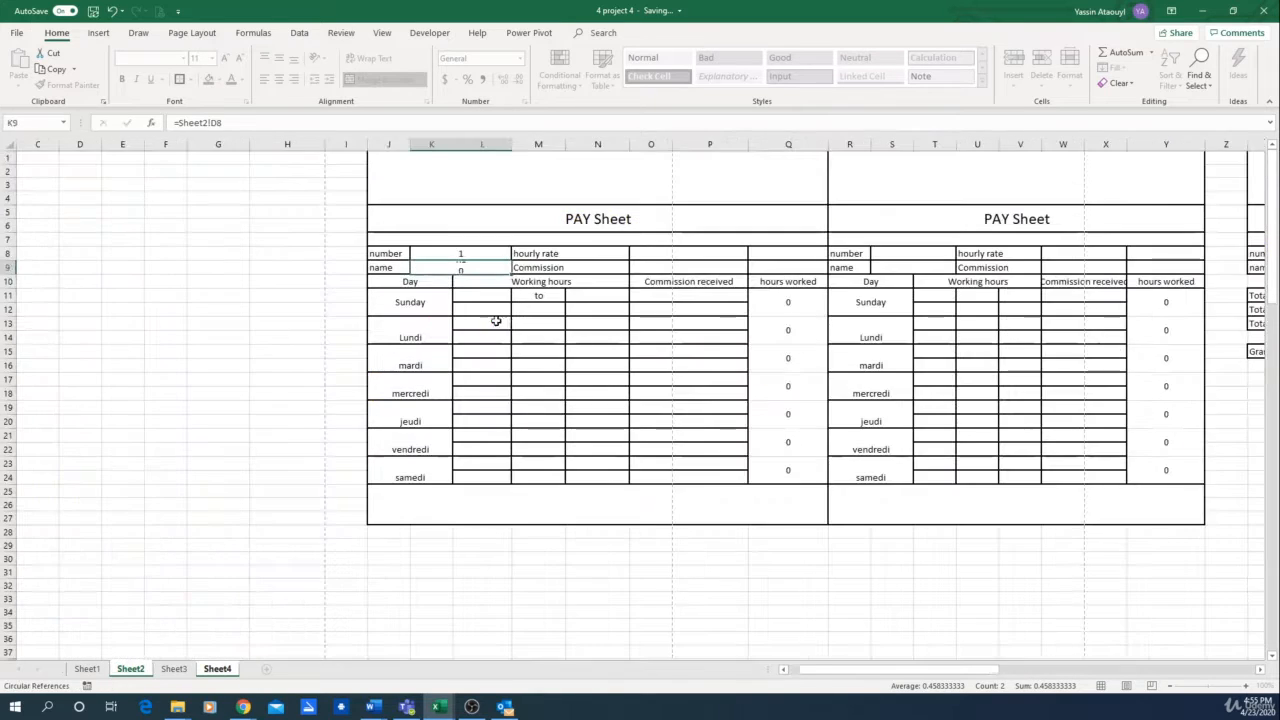
Step: Link the hourly rate field, O8, to the first employee's pay with =Sheet2!E8
key("Up")
key("Right")
key("Right")
key("Up")
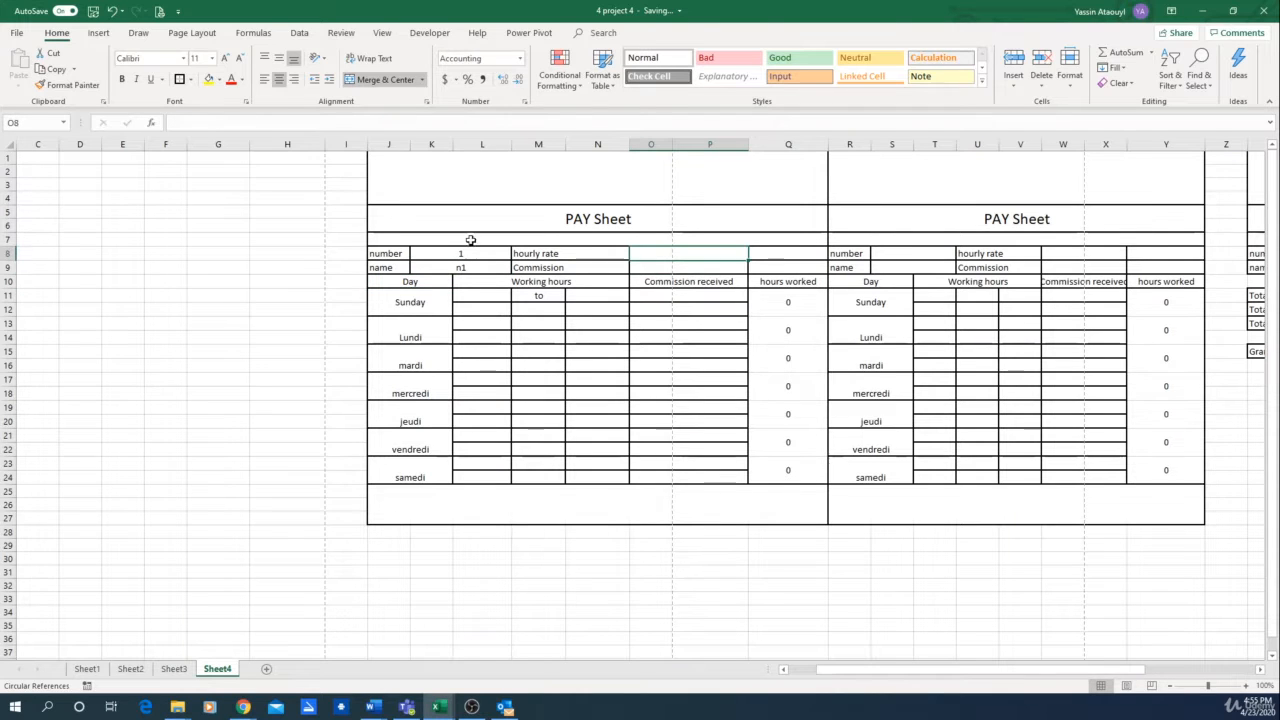
type("=")
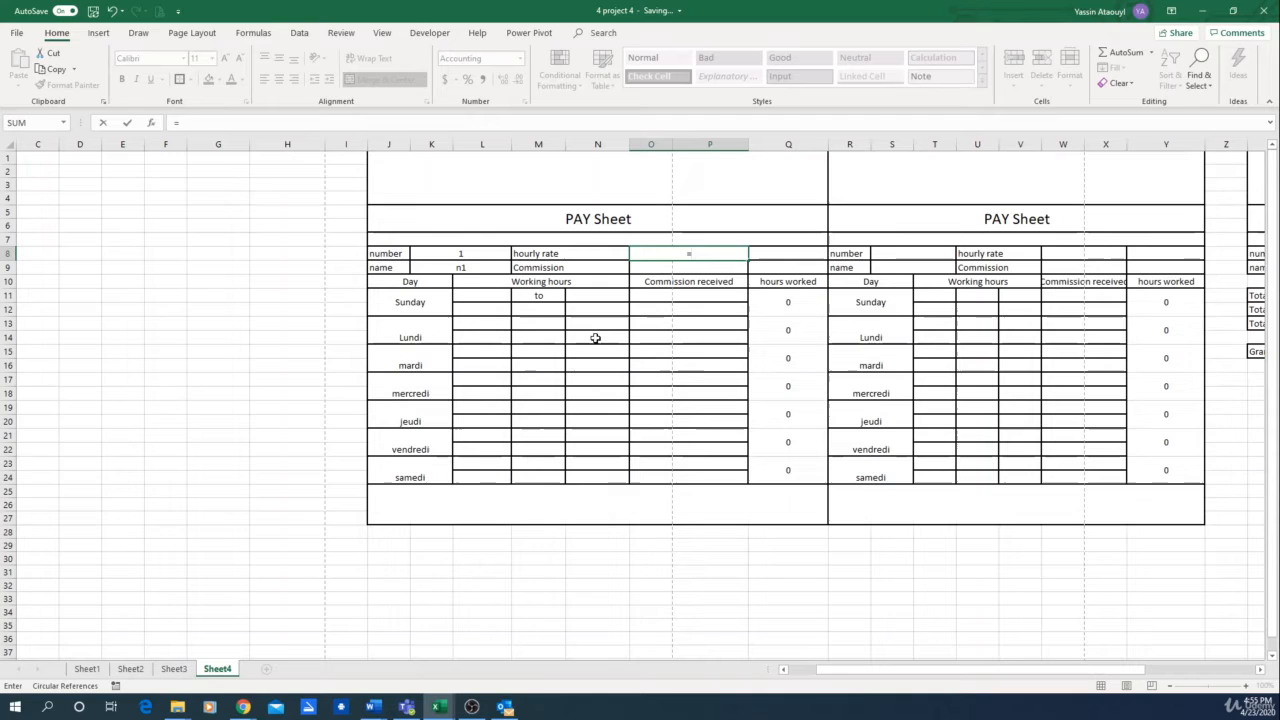
left_click(132, 668)
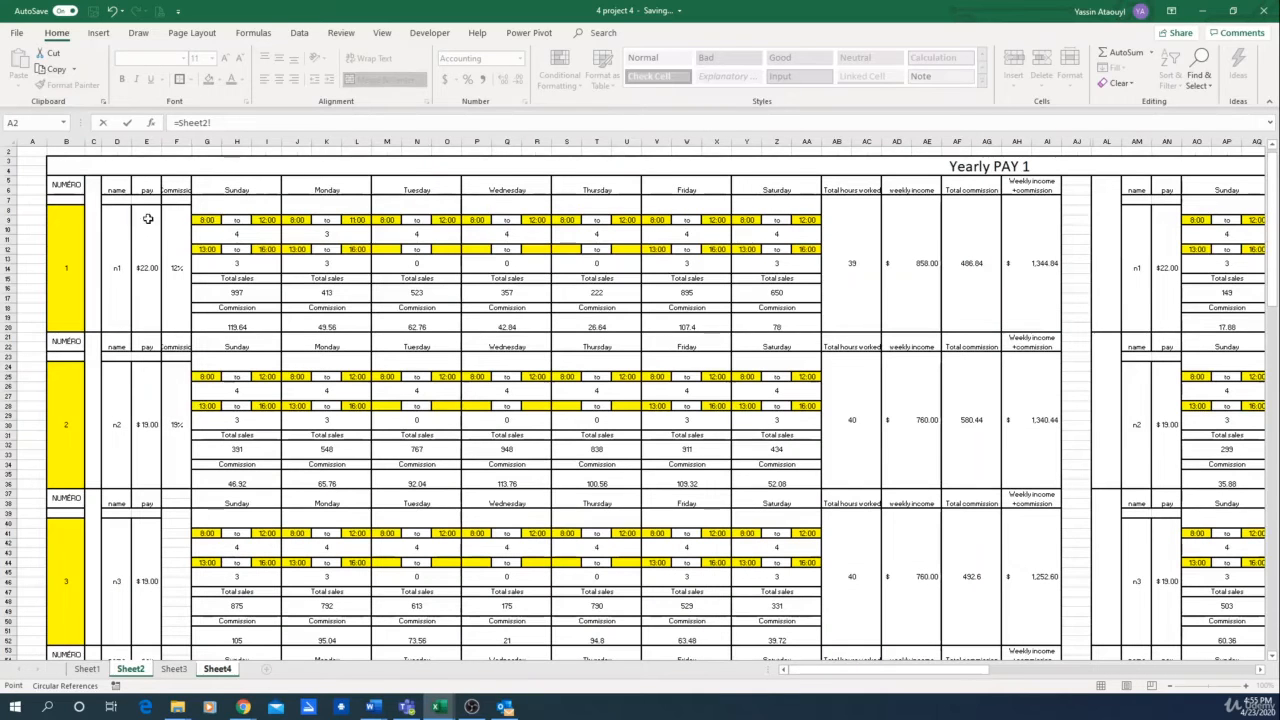
left_click(149, 246)
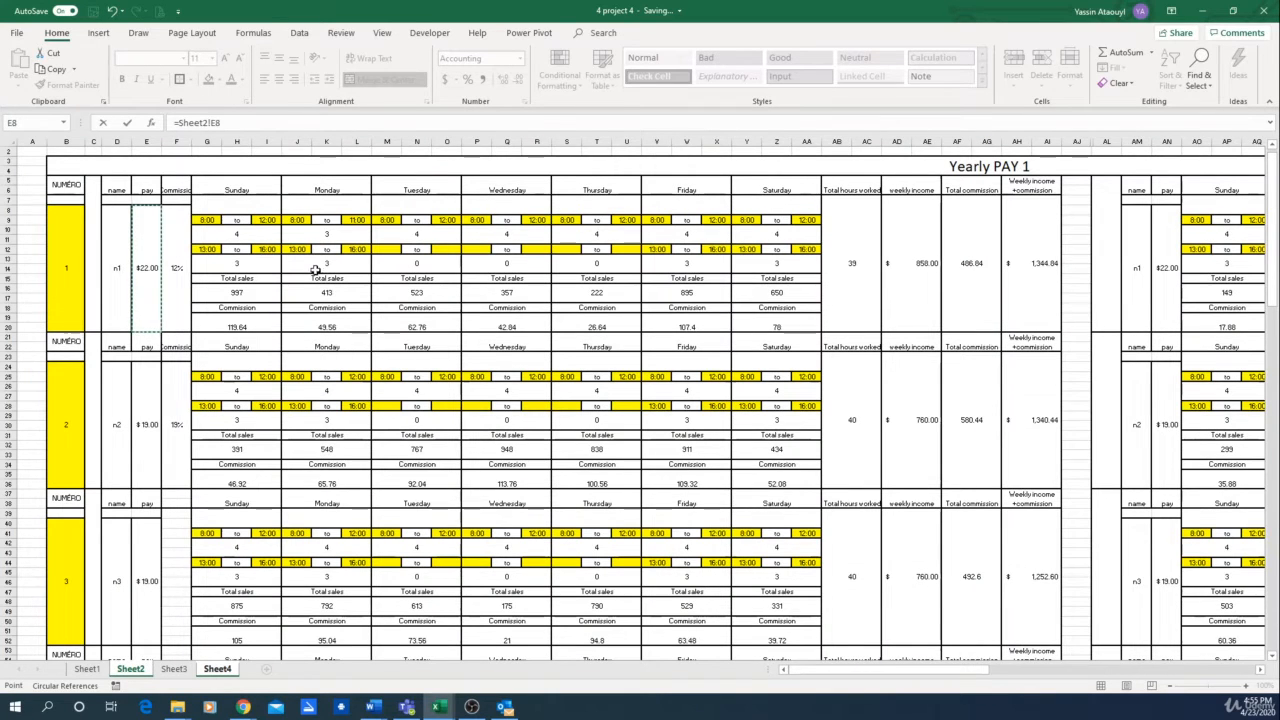
key("Return")
left_click(670, 254)
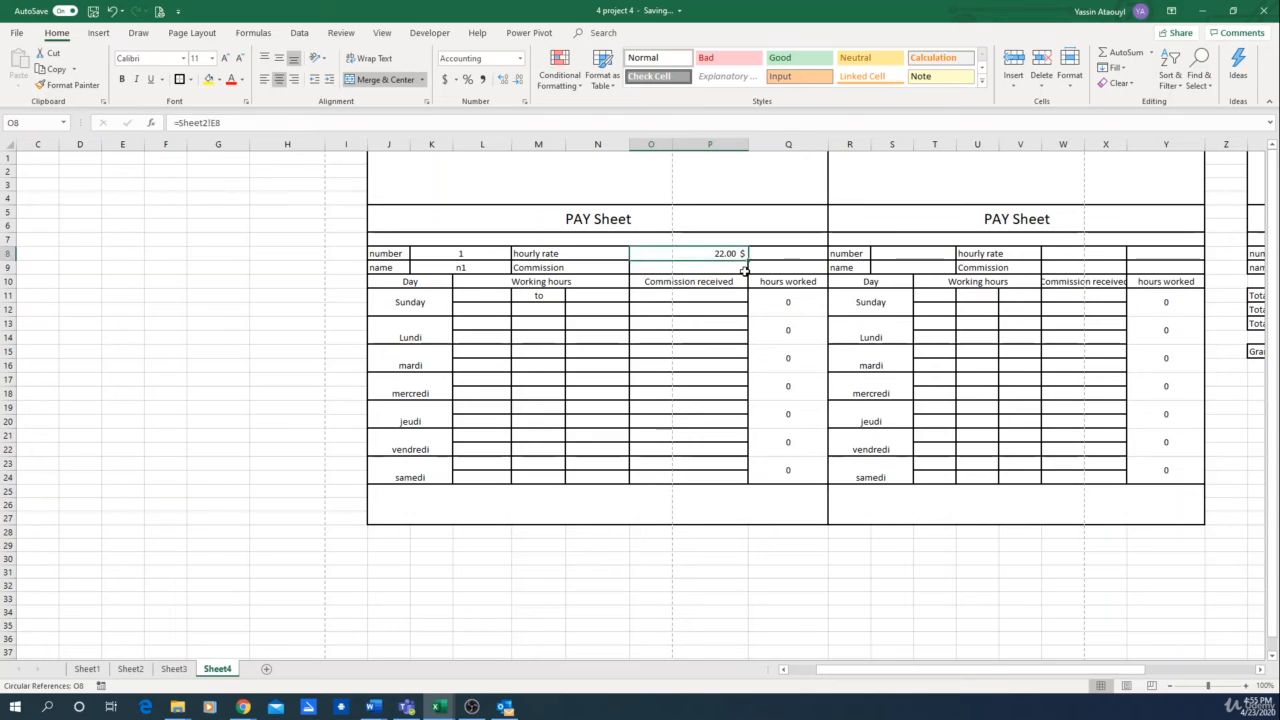
Step: Link the first PAY Sheet's commission field, O9, to the first employee's commission rate with =Sheet2!F8
left_click(655, 269)
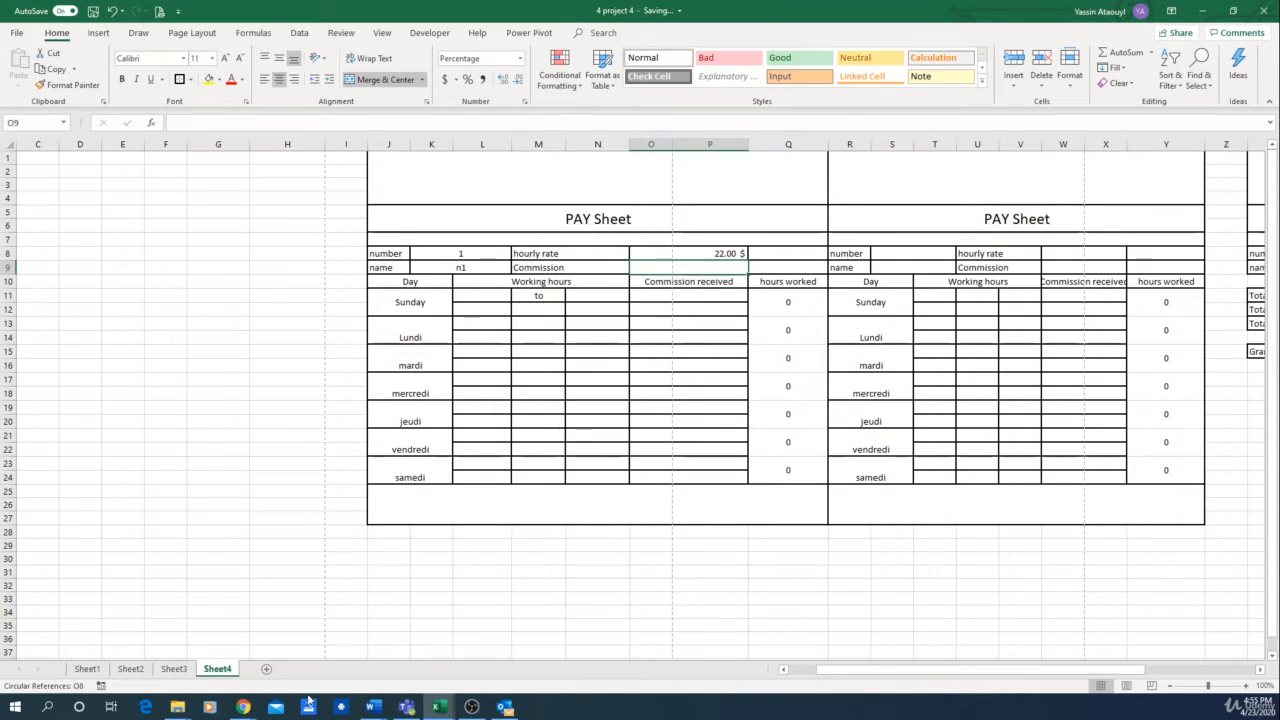
type("=")
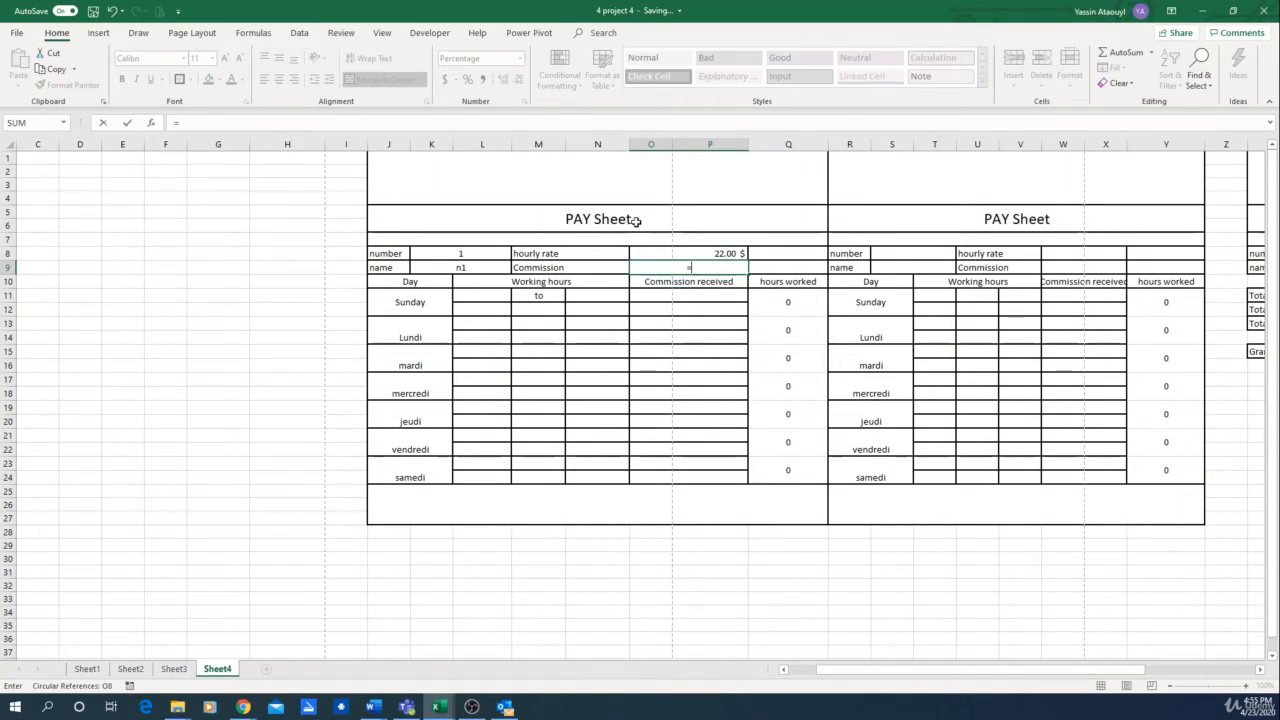
left_click(130, 670)
left_click(168, 268)
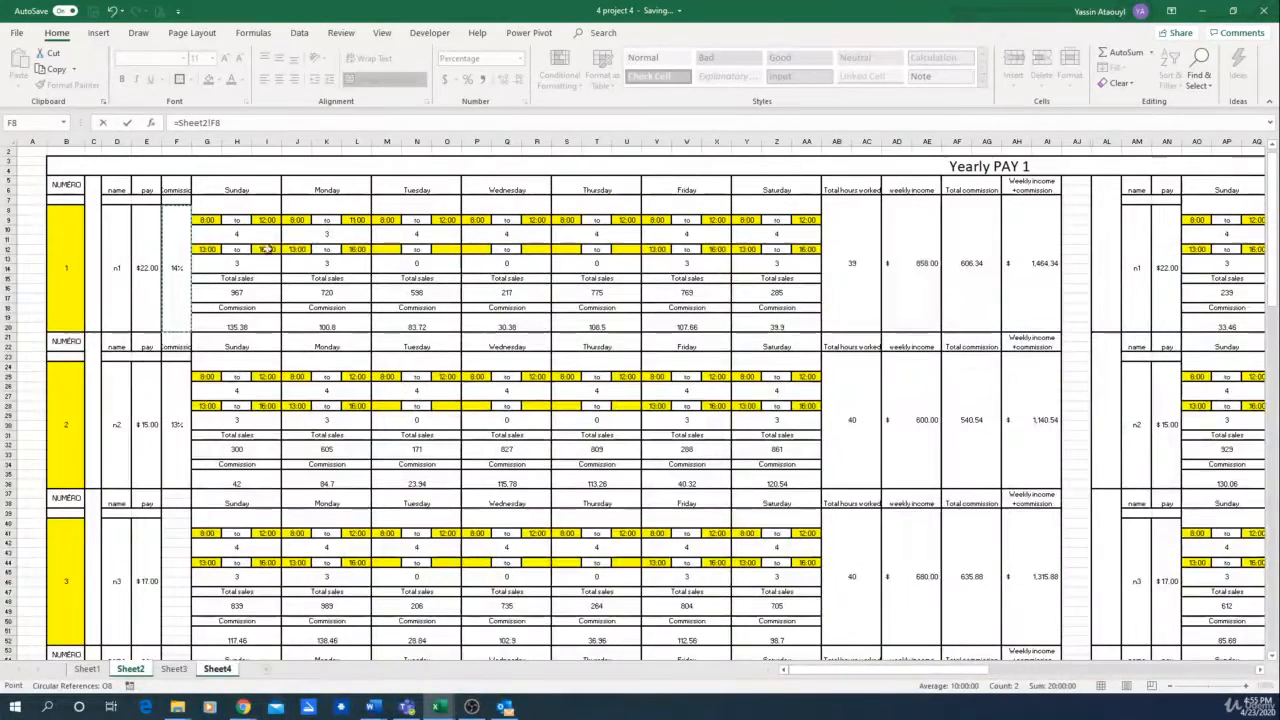
key("Return")
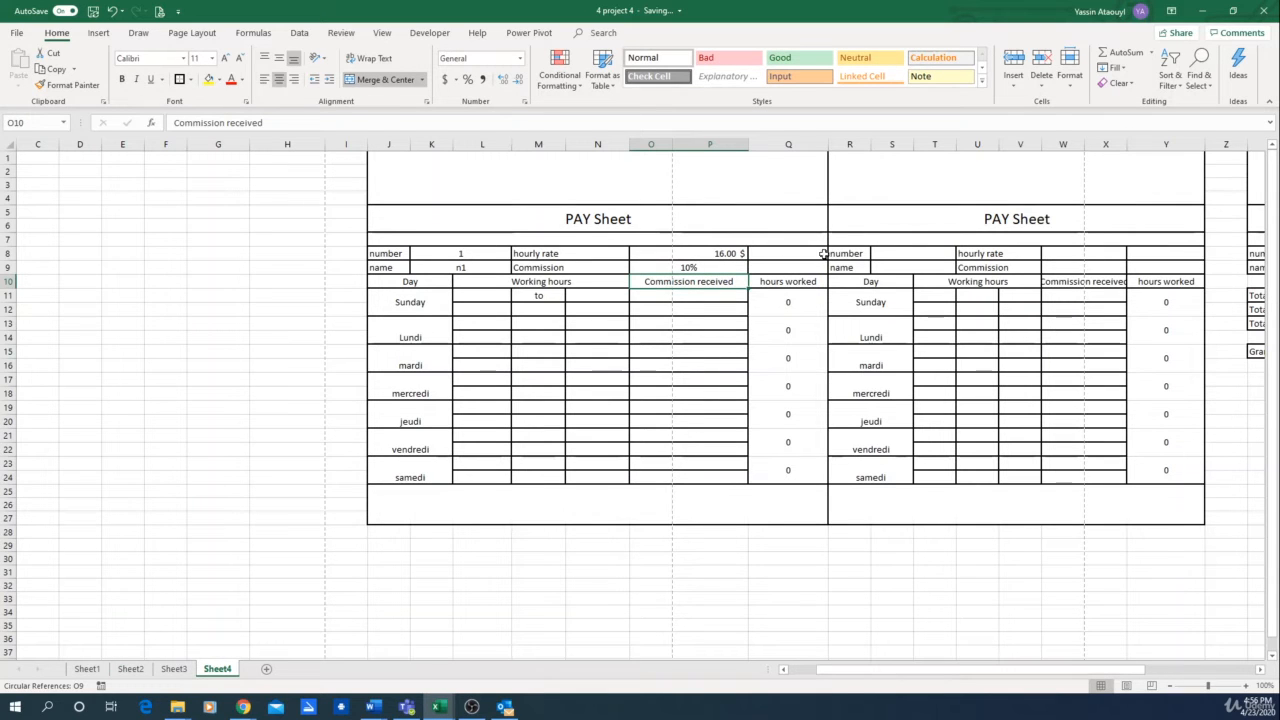
Step: Look across the neighbouring PAY Sheet forms and review the first form's number, name, hourly rate and commission fields
key("Right")
key("Right")
key("Right")
key("Right")
key("Right")
key("Right")
key("Right")
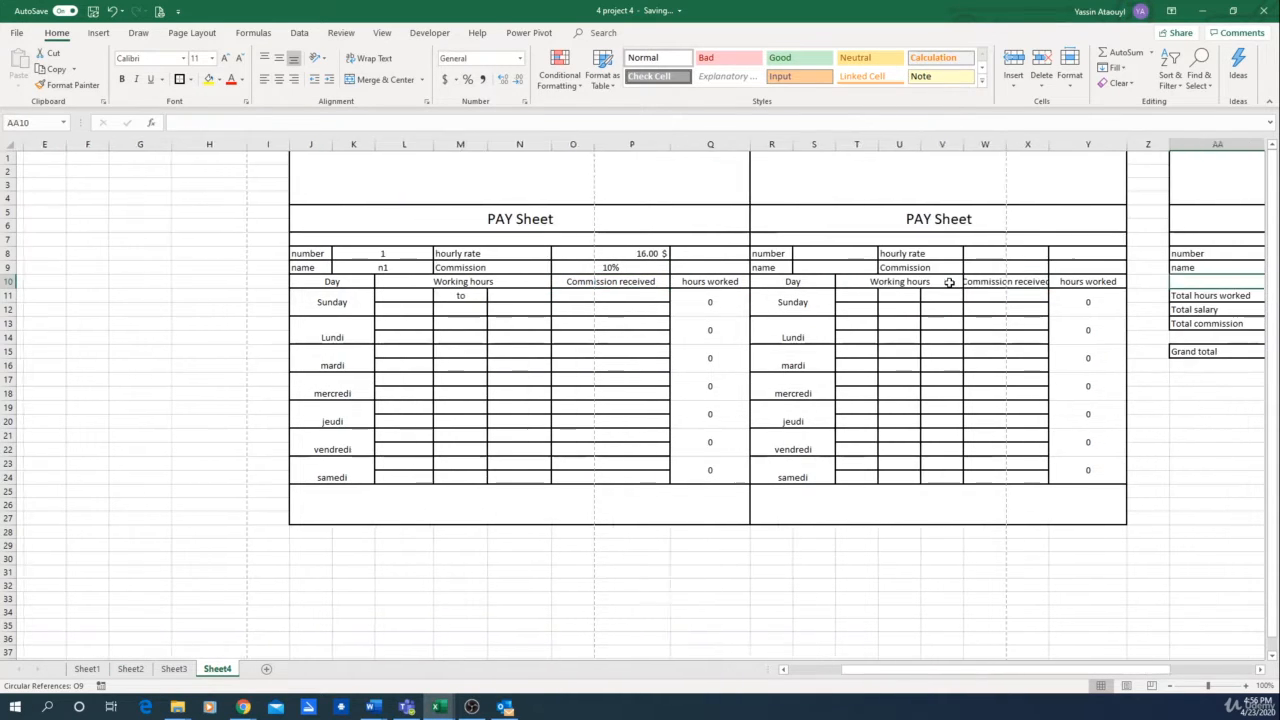
key("Right")
key("Right")
key("Right")
key("Right")
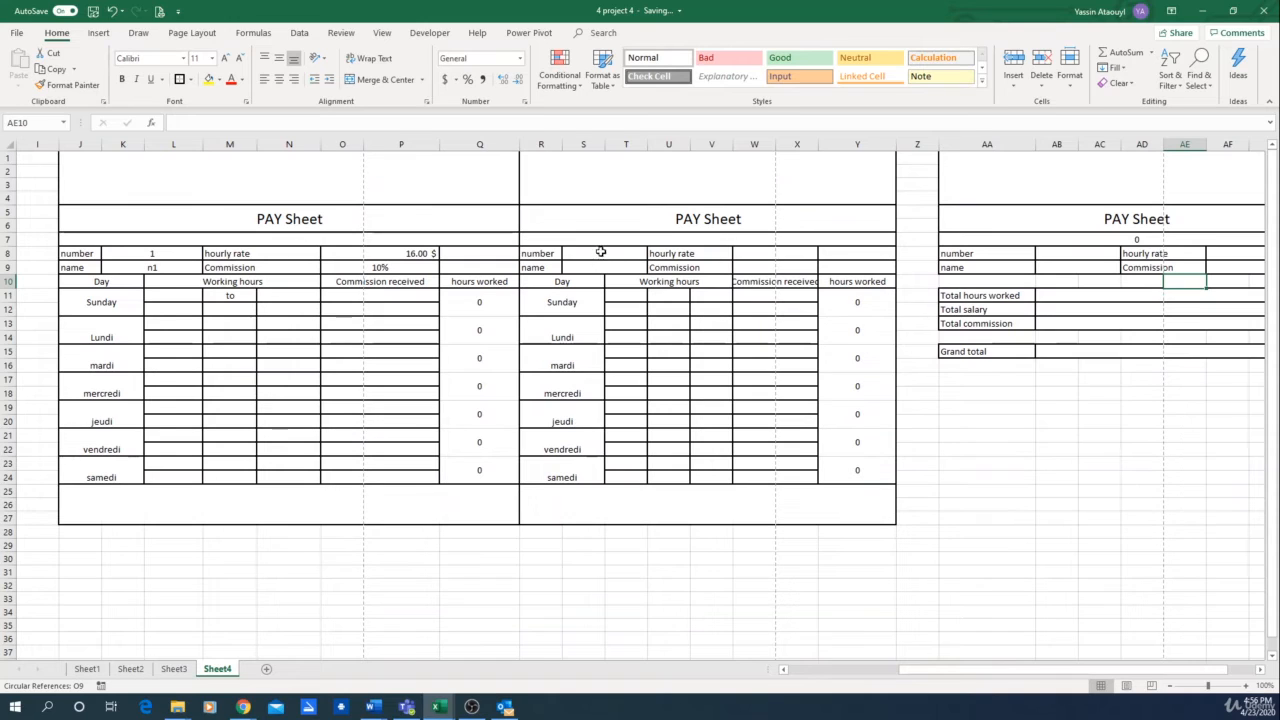
left_click(154, 253)
left_click(154, 268)
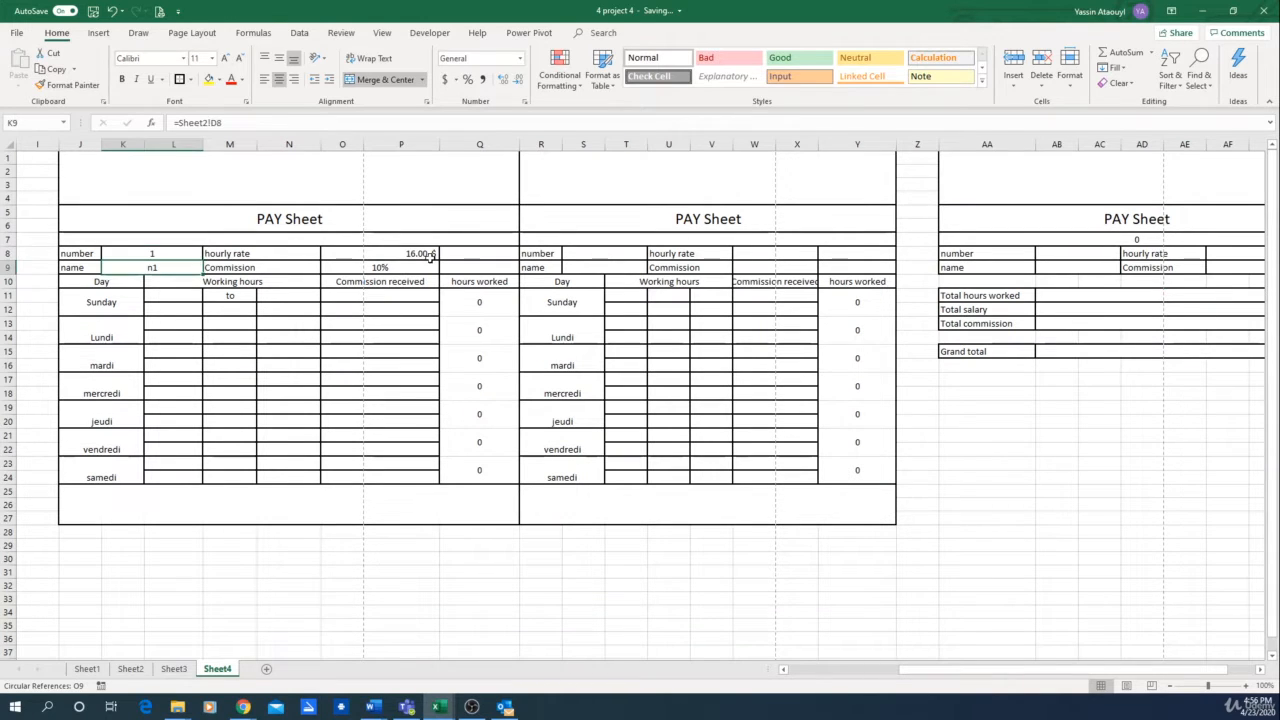
left_click(430, 254)
left_click(403, 270)
left_click(409, 254)
left_click(134, 254)
left_click(154, 271)
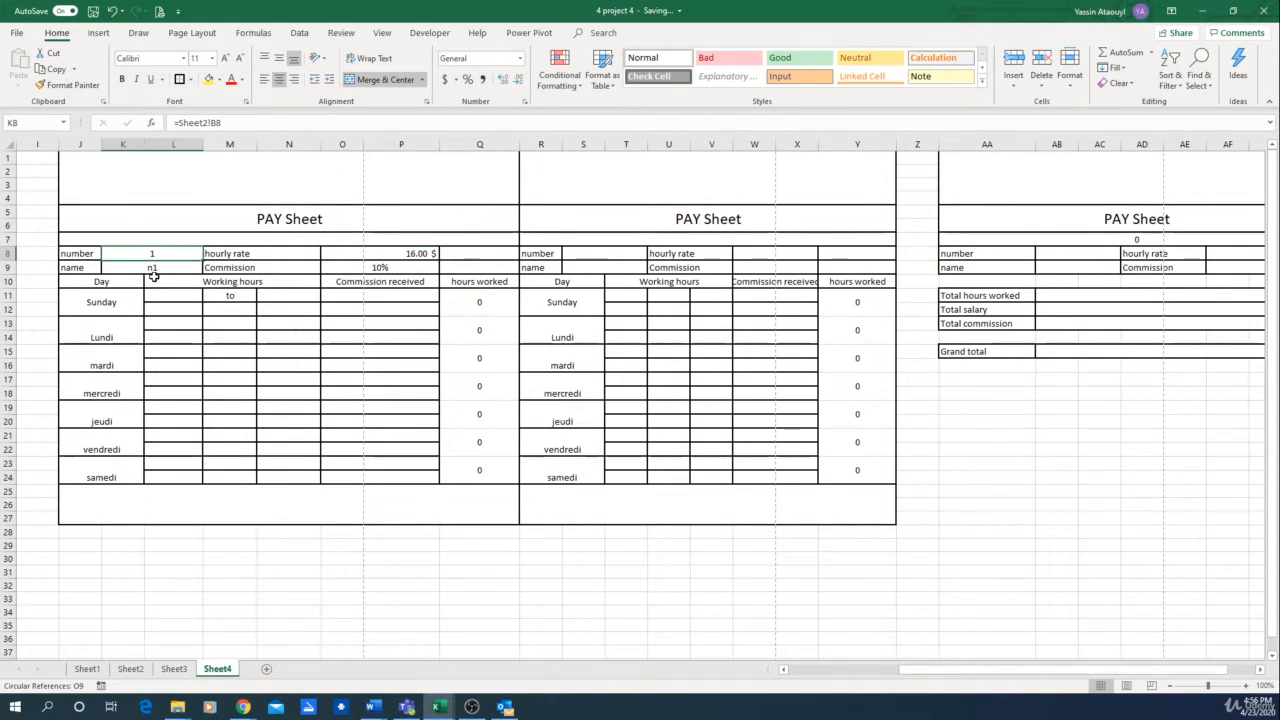
left_click(182, 280)
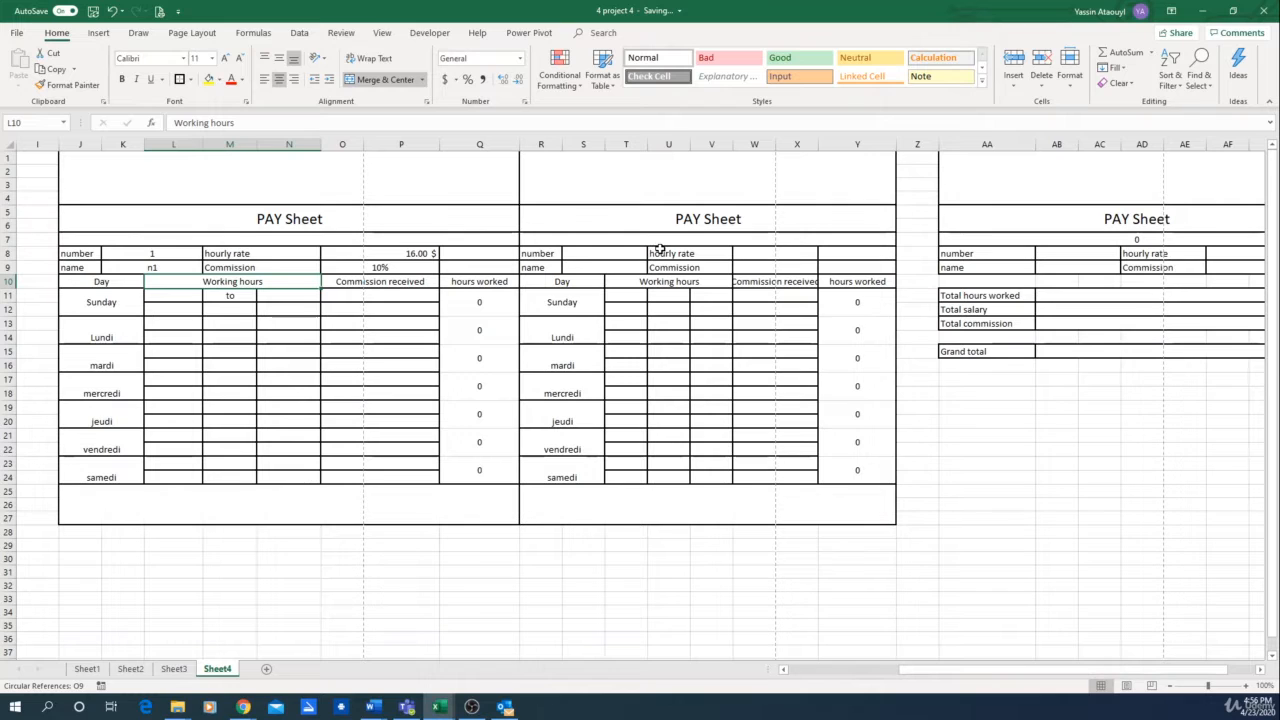
Step: Examine the third PAY Sheet's fields for total hours worked, total salary, total commission and grand total
key("Right")
key("Right")
key("Right")
key("Right")
key("Right")
key("Right")
key("Right")
key("Right")
key("Right")
key("Right")
key("Right")
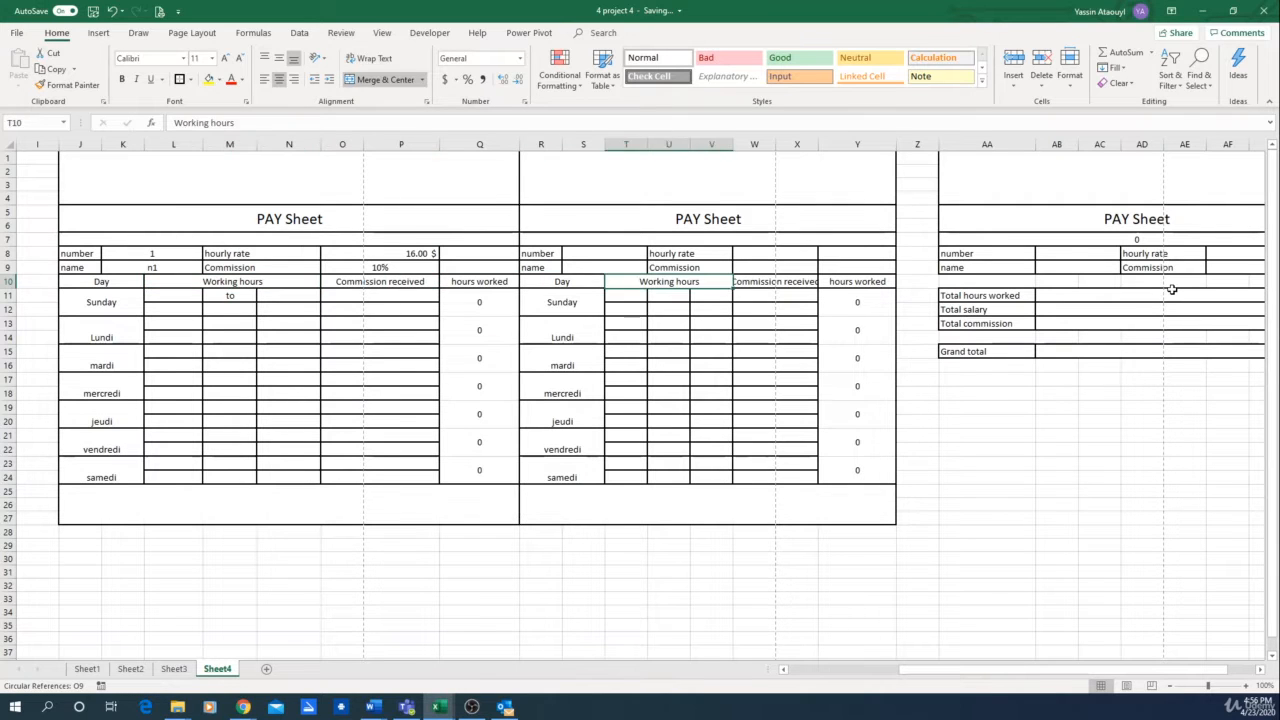
key("Right")
key("Right")
key("Right")
key("Right")
key("Right")
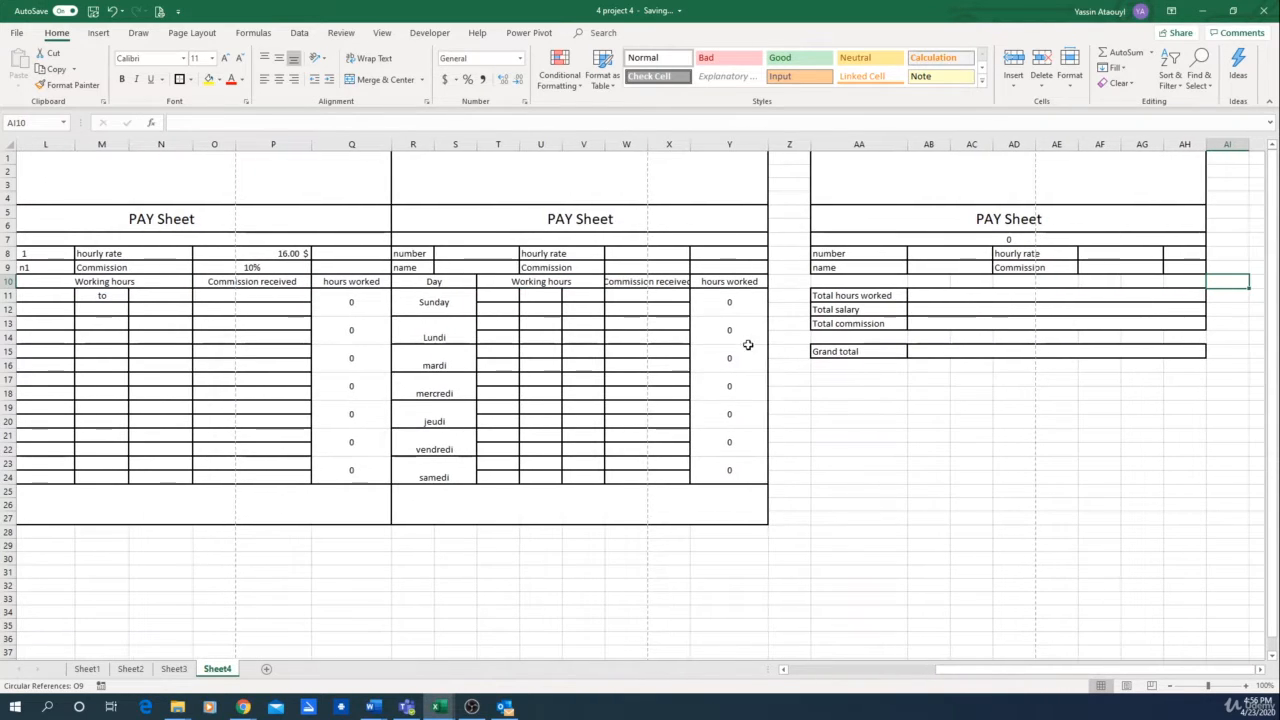
left_click(850, 294)
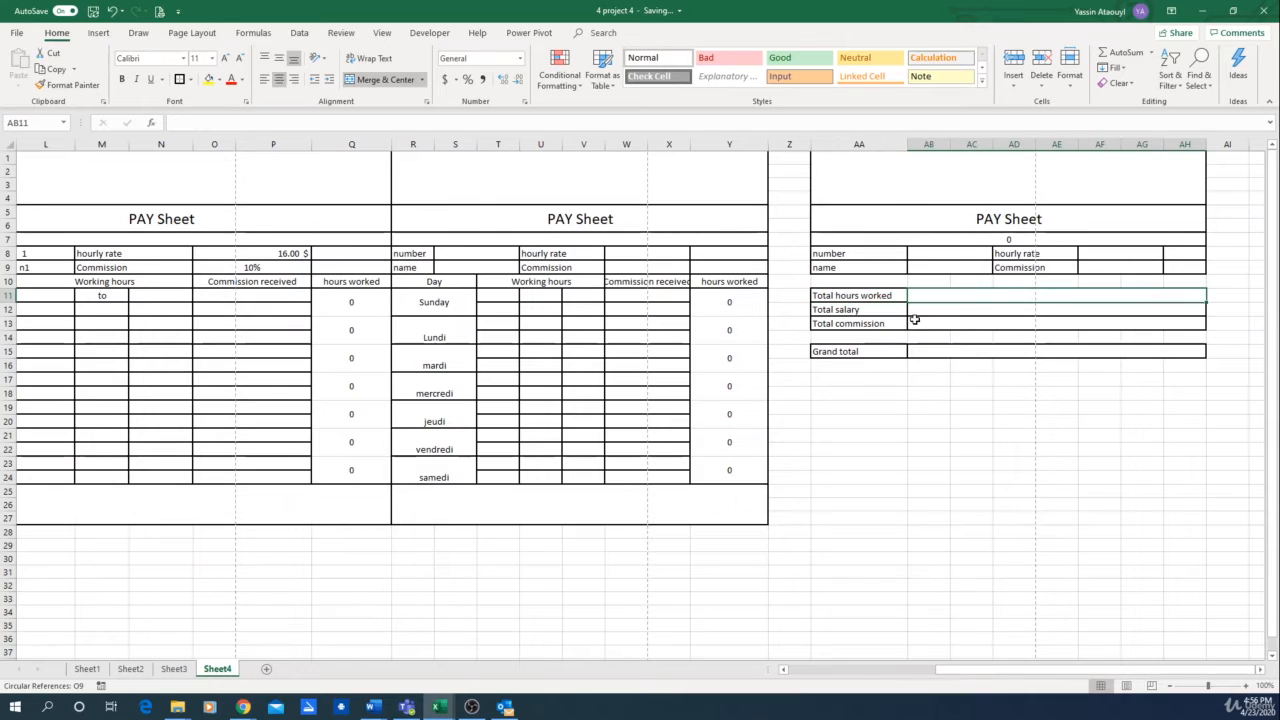
left_click(910, 312)
left_click(917, 322)
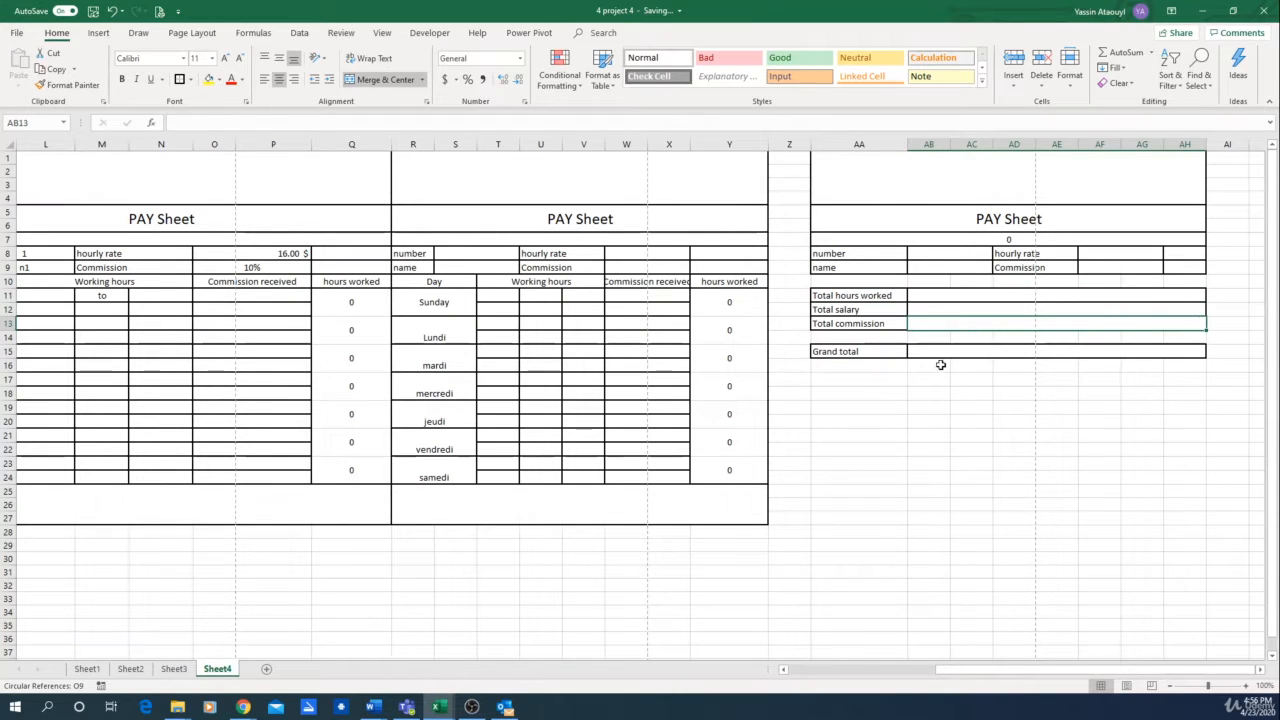
left_click(935, 355)
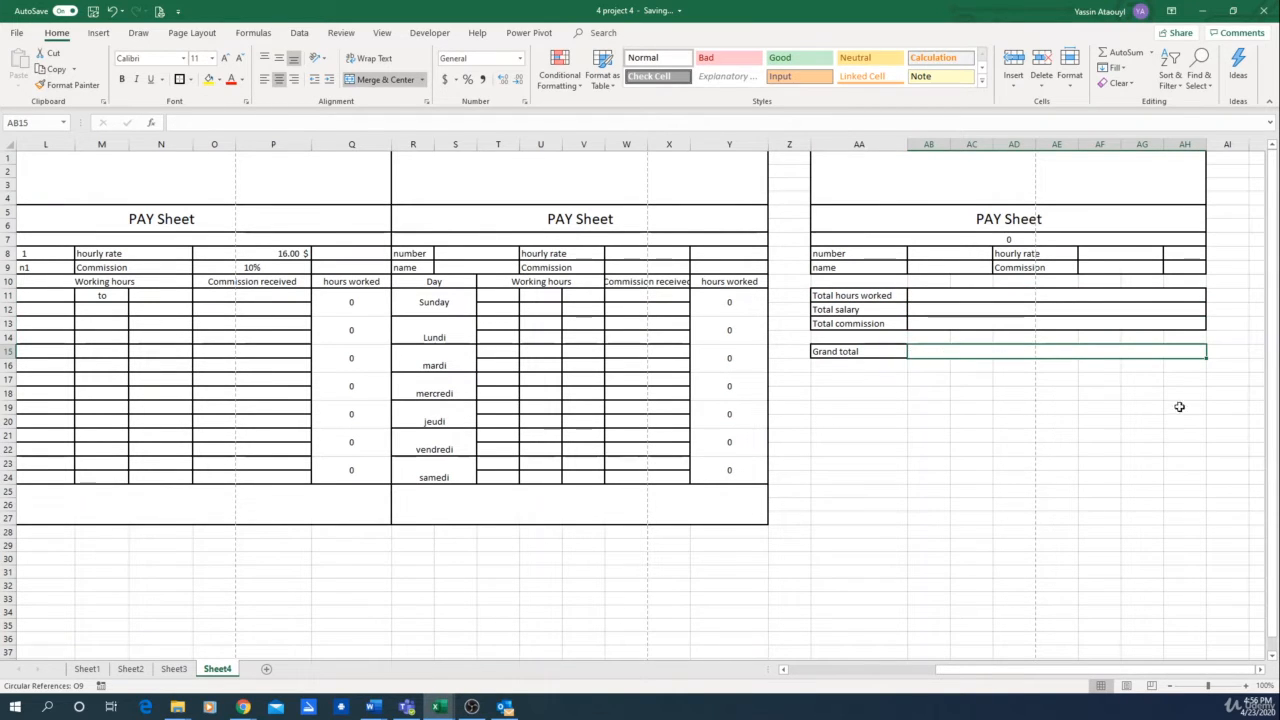
Step: Return to the first PAY Sheet and check its linked fields K8, K9, O8 and O9
key("Left")
key("Left")
key("Left")
key("Left")
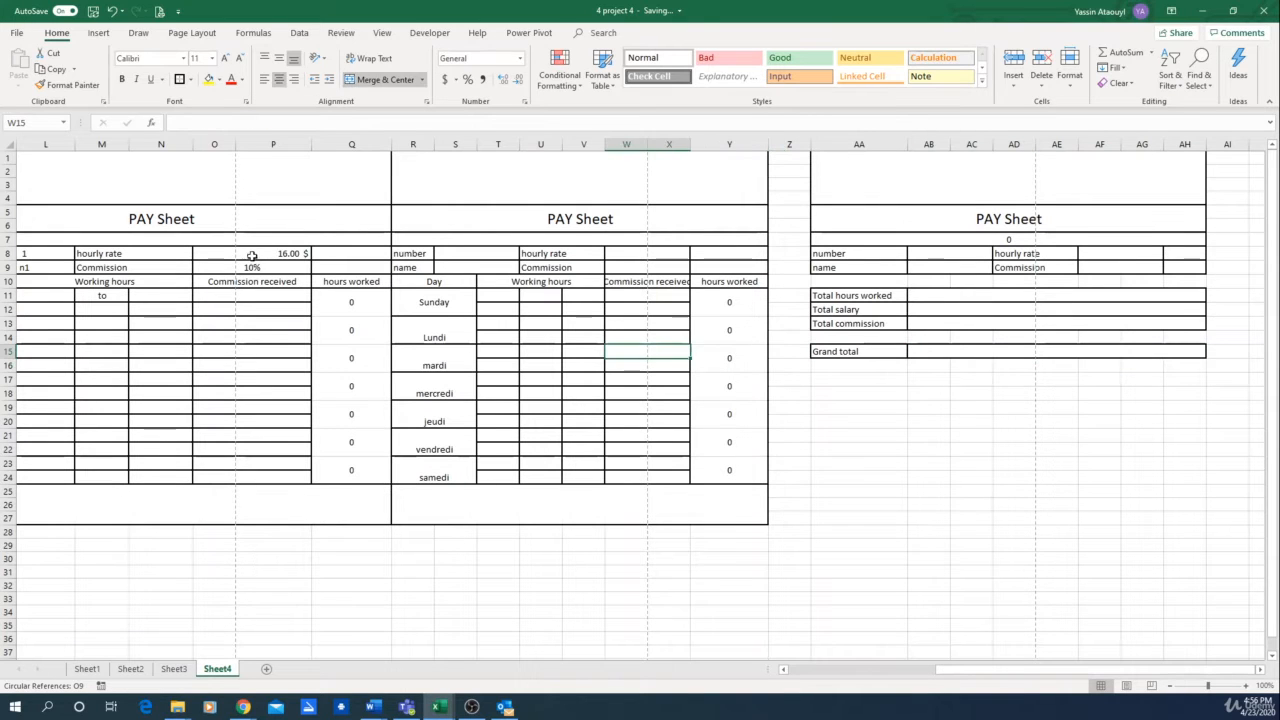
key("Left")
key("Left")
key("Left")
key("Left")
key("Left")
key("Left")
key("Left")
key("Left")
key("Left")
key("Left")
key("Left")
key("Left")
key("Left")
key("Left")
key("Left")
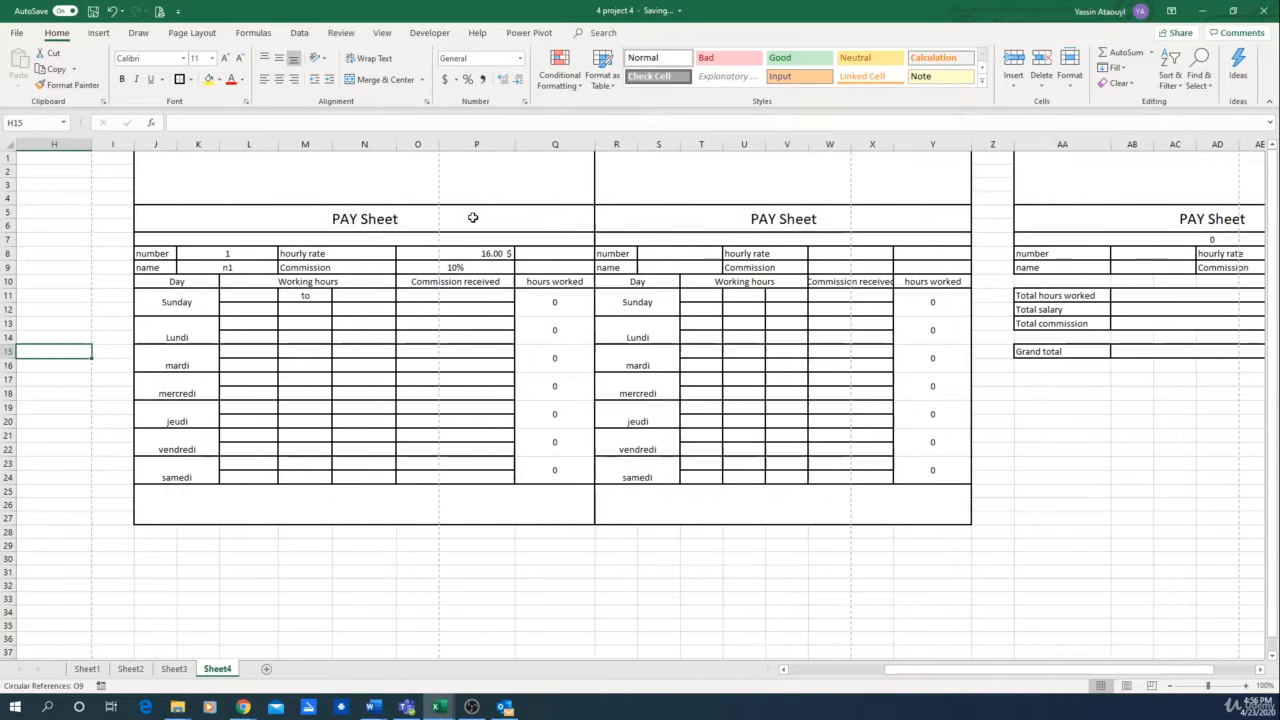
left_click(243, 253)
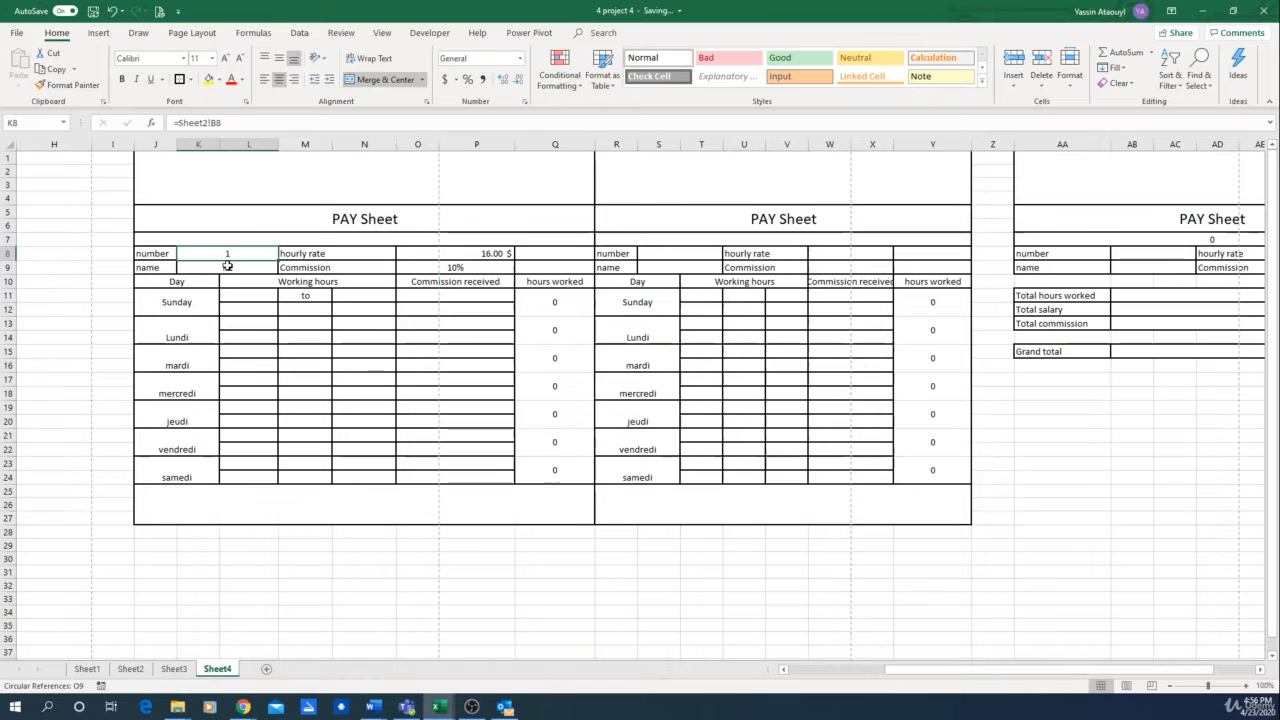
left_click(228, 267)
left_click(447, 256)
left_click(449, 270)
Step: Link the second PAY Sheet's number and name fields, S8 and S9, to the first form with =K8 and =K9
left_click(686, 254)
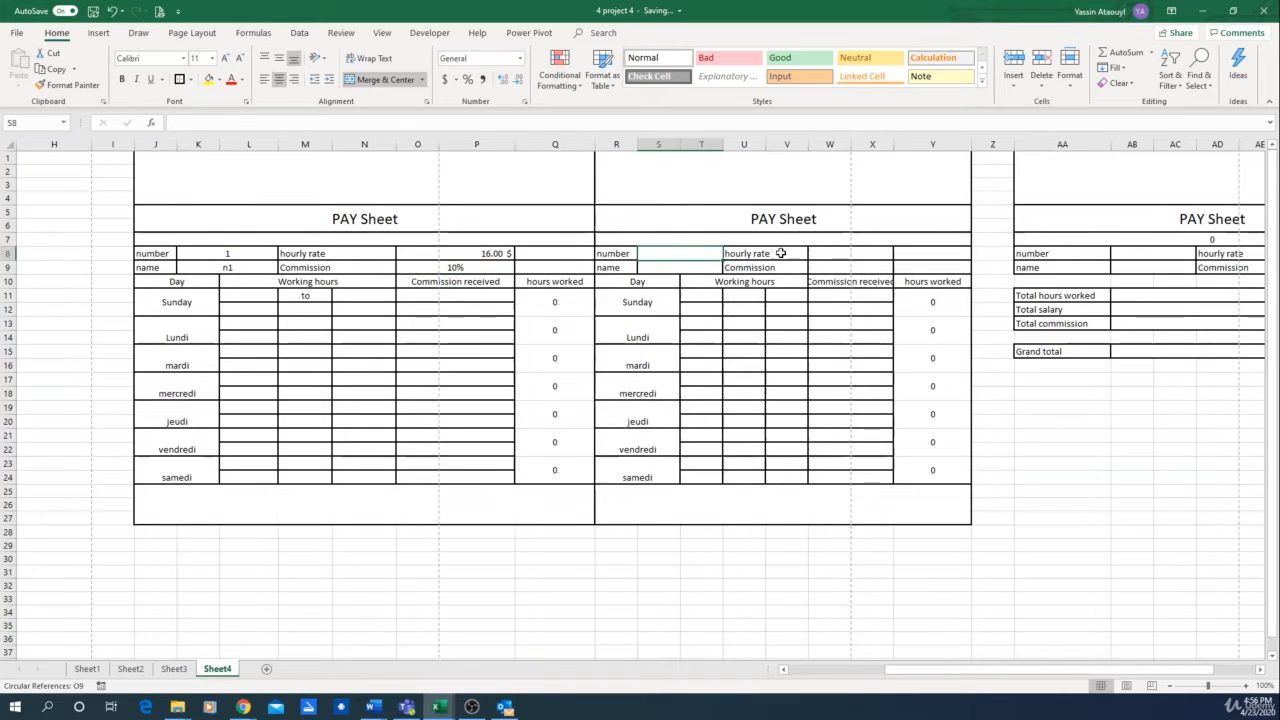
type("=")
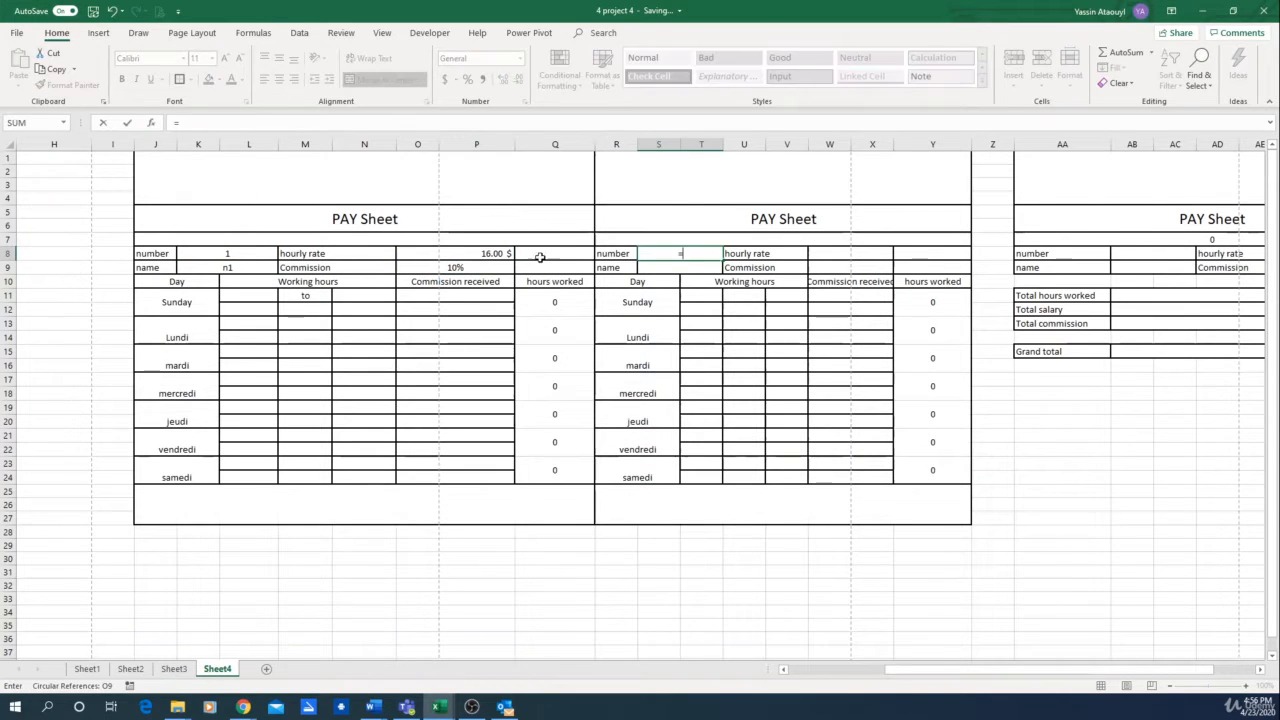
left_click(228, 253)
key("Return")
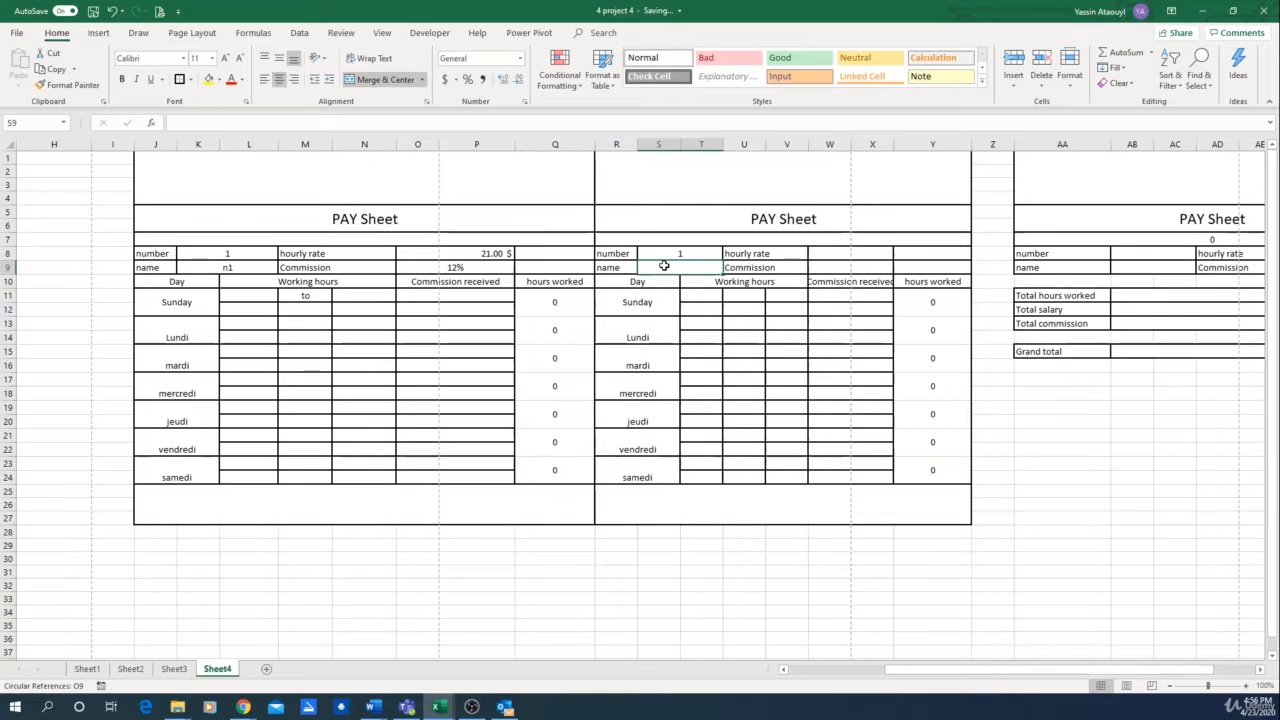
type("=")
left_click(228, 267)
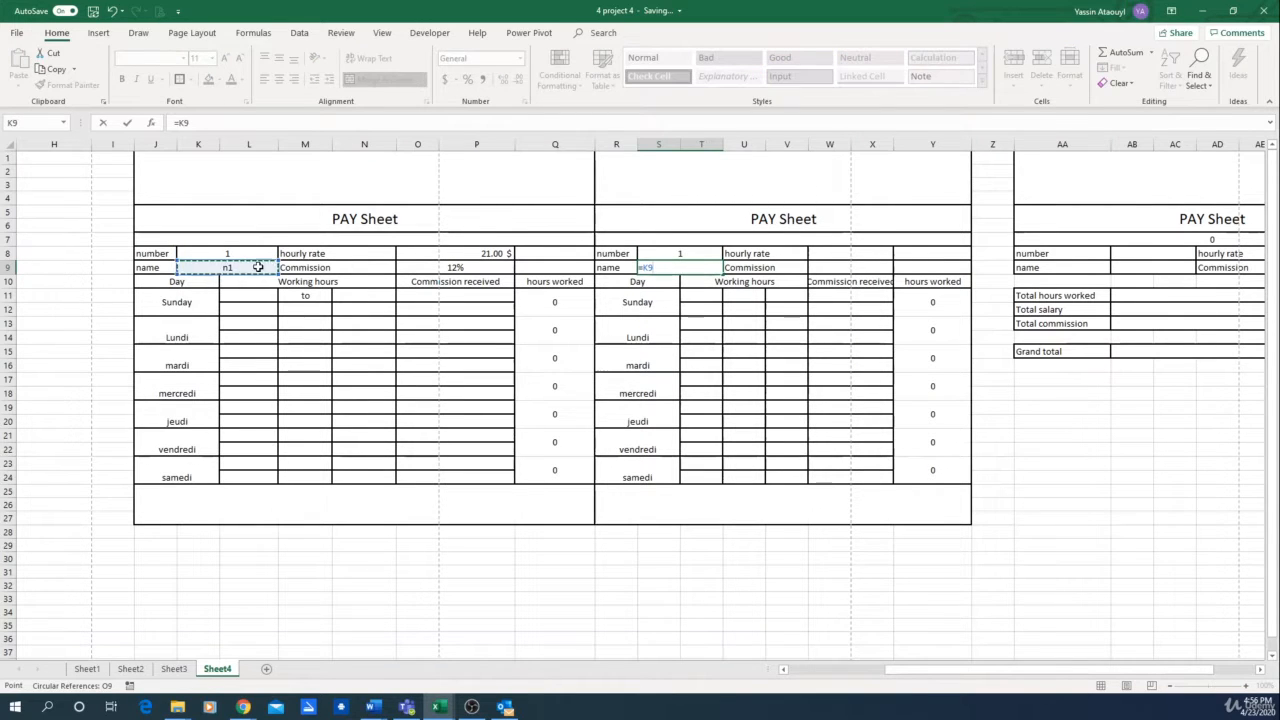
key("Return")
Step: Link the second PAY Sheet's hourly rate and commission fields, W8 and W9, to the first form with =O8 and =O9
key("Up")
key("Right")
key("Right")
key("Up")
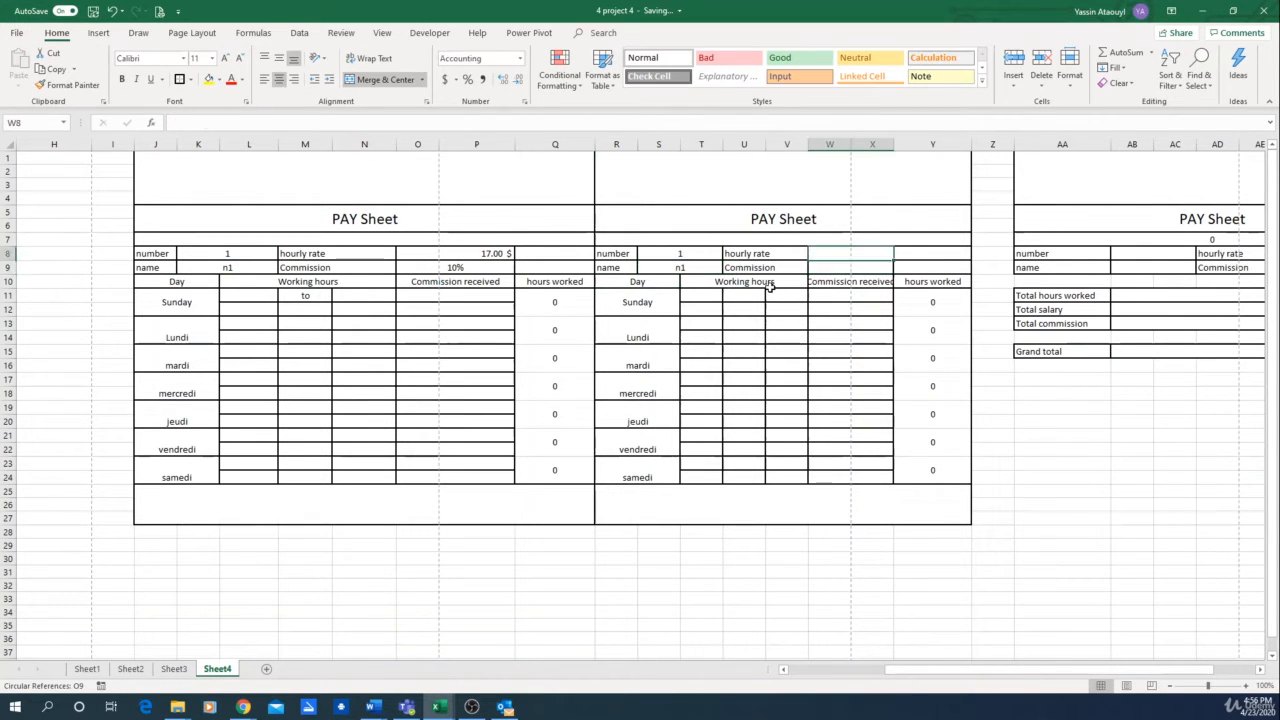
type("=")
left_click(486, 253)
key("Return")
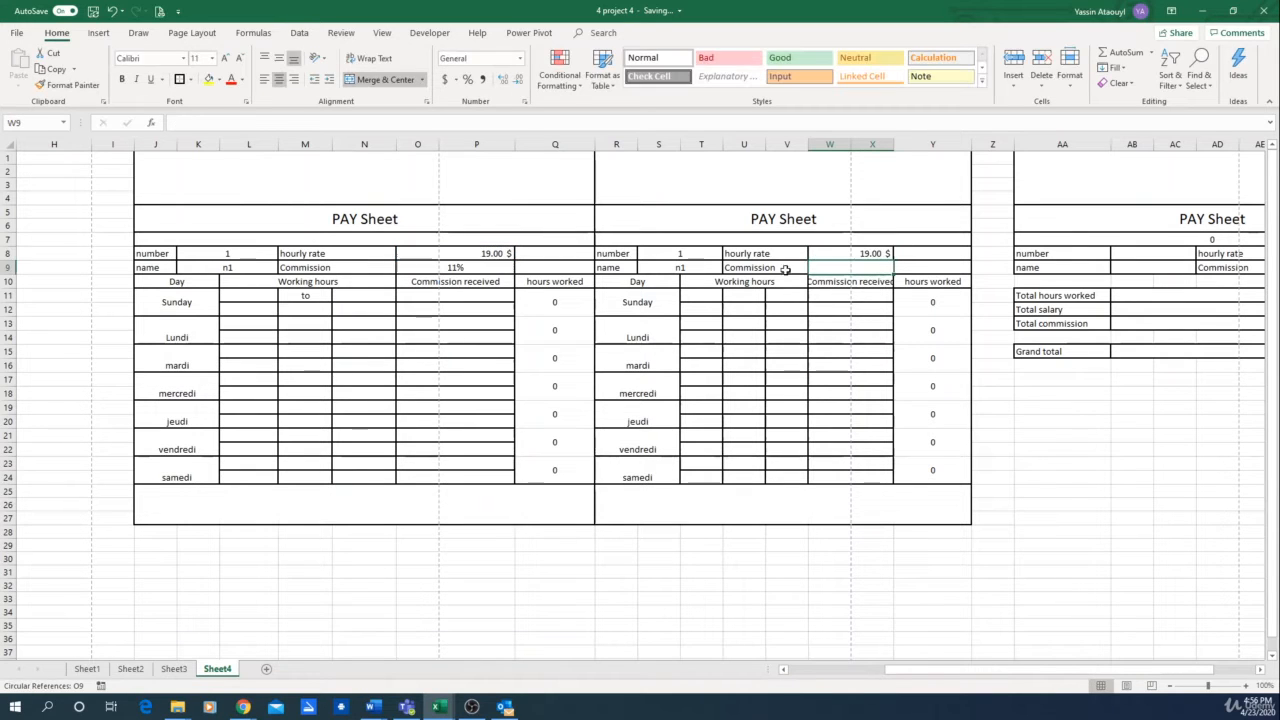
type("=")
left_click(474, 268)
key("Return")
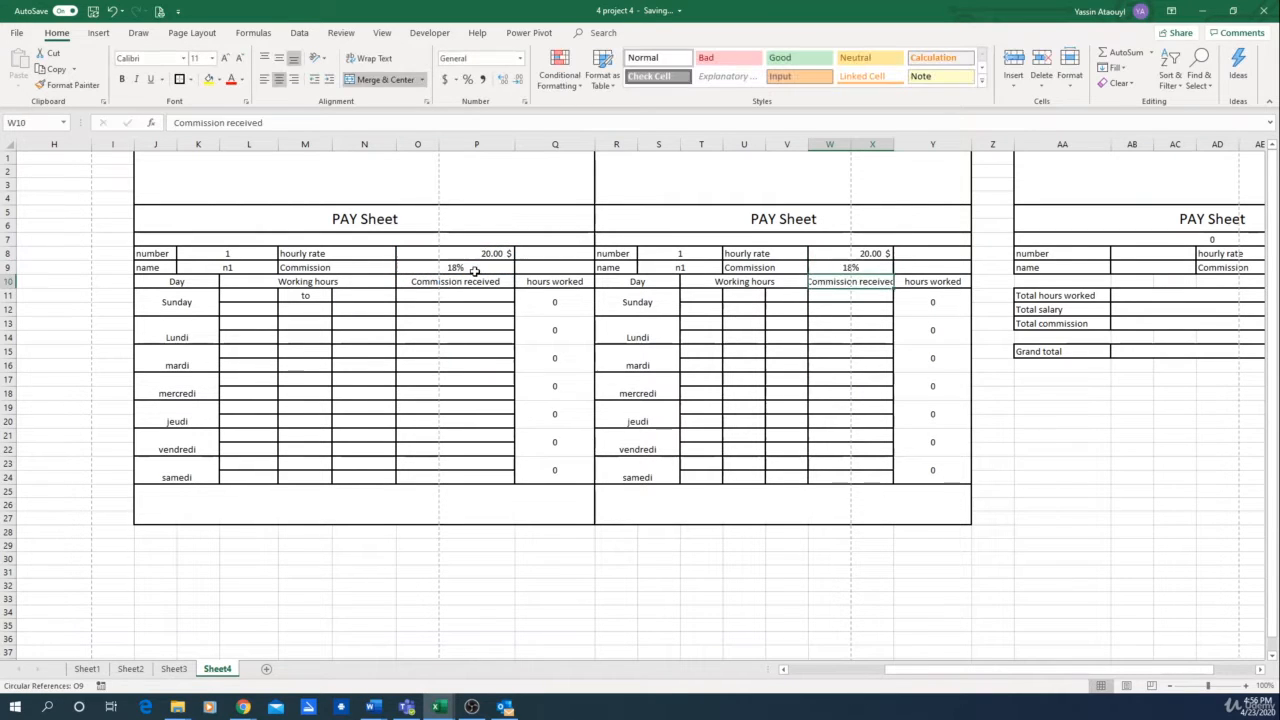
Step: Link the third PAY Sheet's number and name fields, AB8 and AB9, to the second form with =S8 and =S9
key("Right")
key("Right")
key("Right")
key("Up")
key("Up")
key("Right")
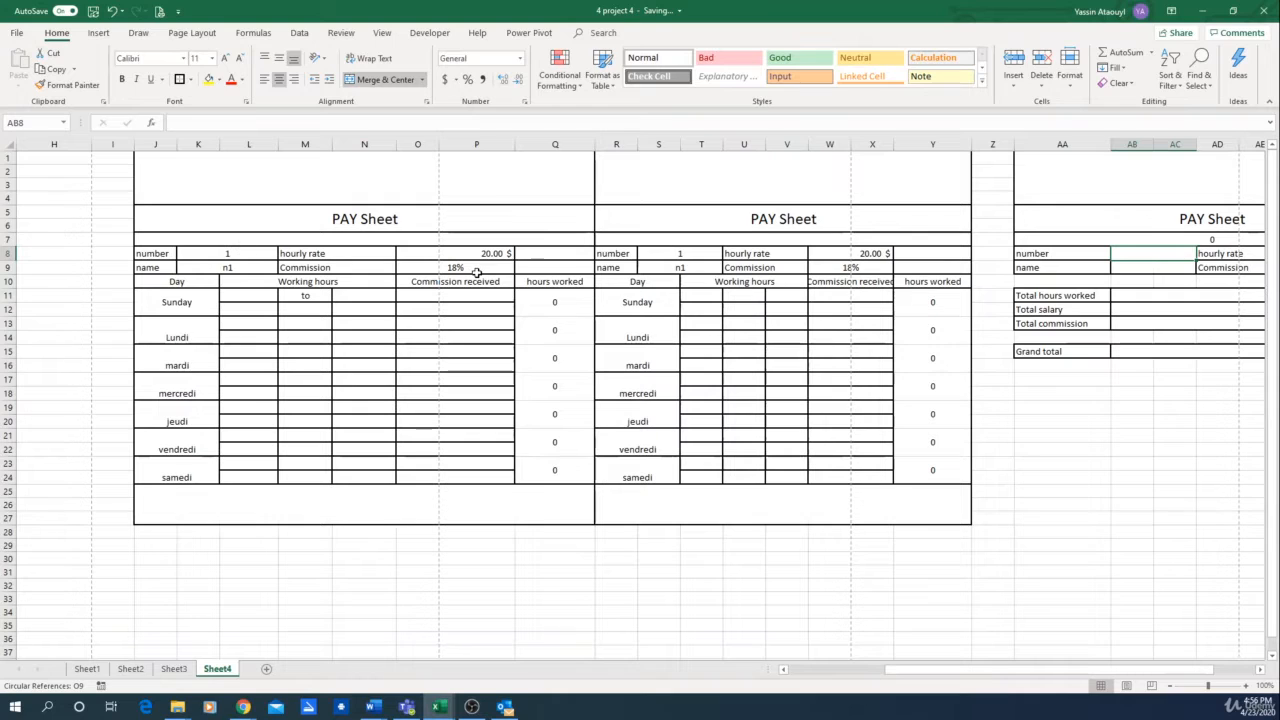
type("=")
left_click(686, 254)
key("Return")
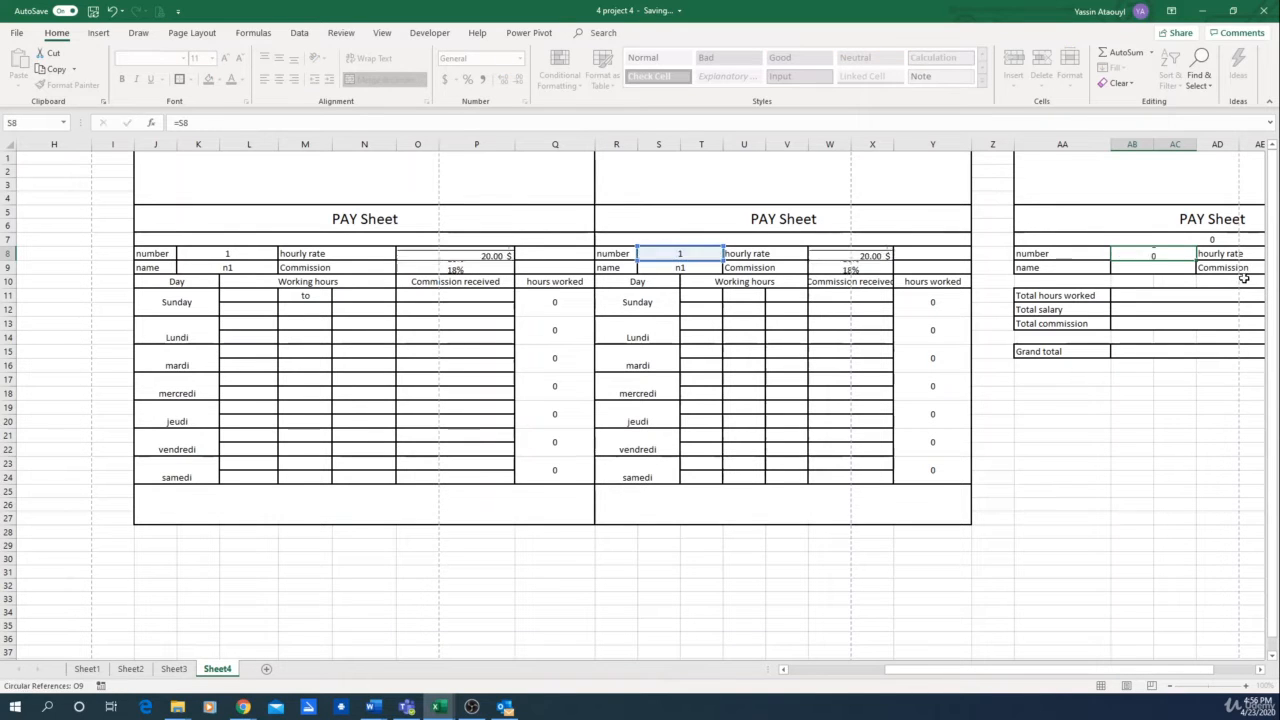
type("=")
left_click(680, 268)
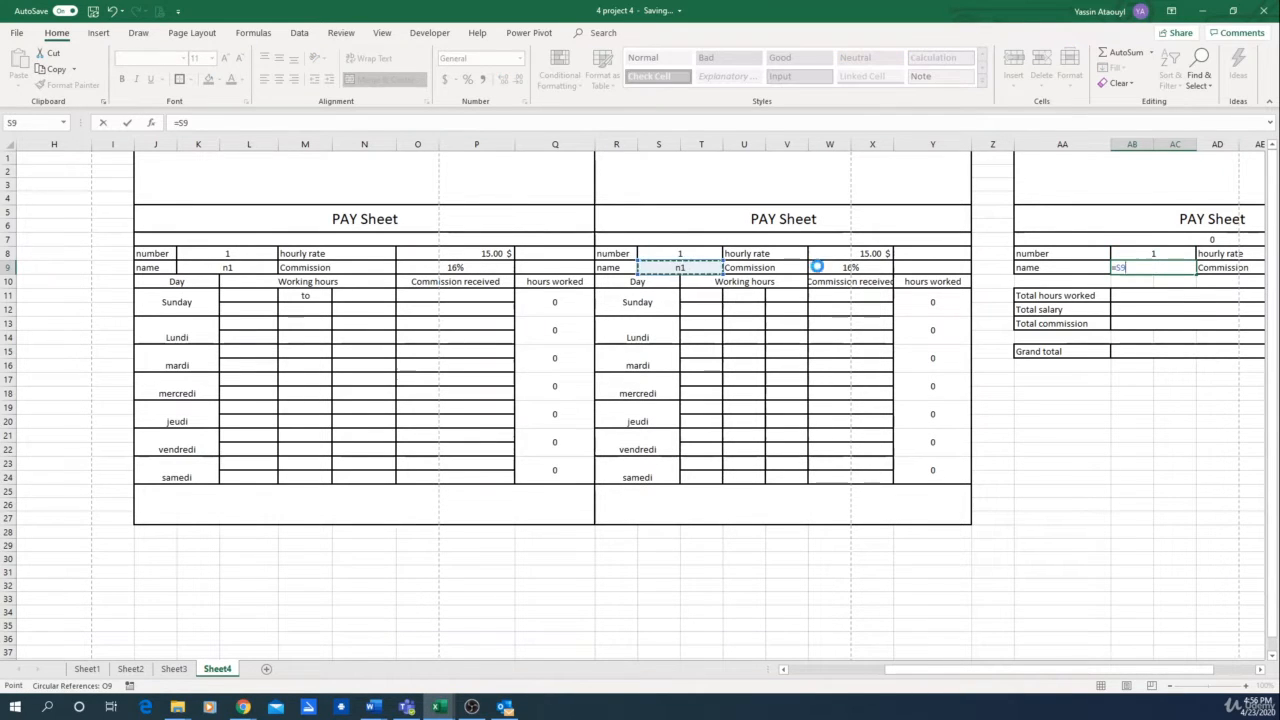
key("Tab")
Step: Link the third PAY Sheet's hourly rate and commission fields, AF8 and AF9, to the second form with =W8 and =W9
key("Tab")
key("Up")
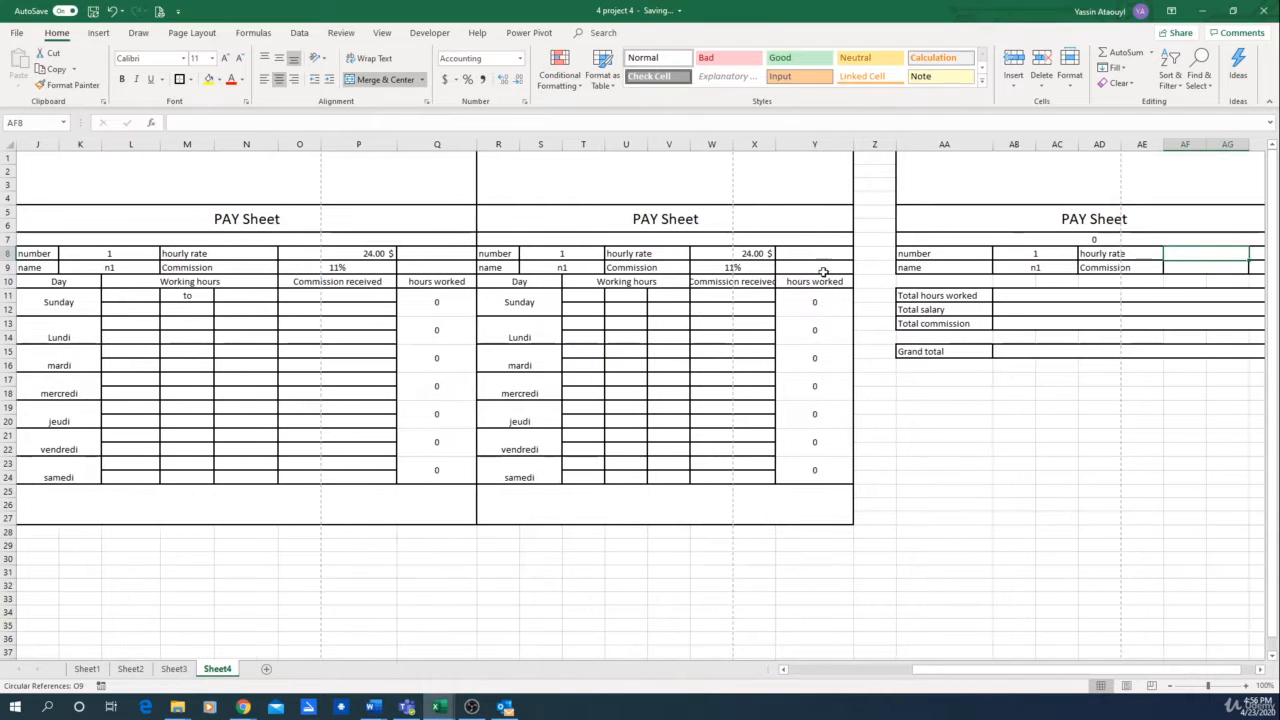
type("=")
left_click(752, 254)
type("=")
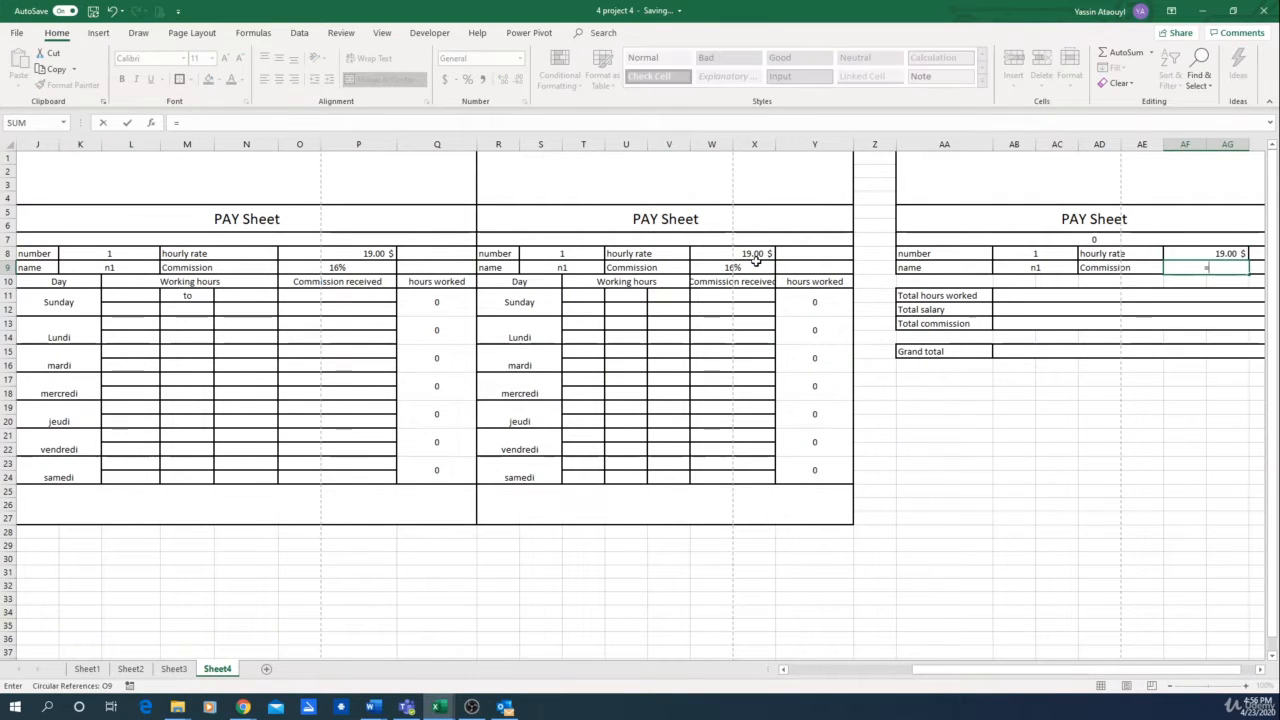
key("Return")
key("Left")
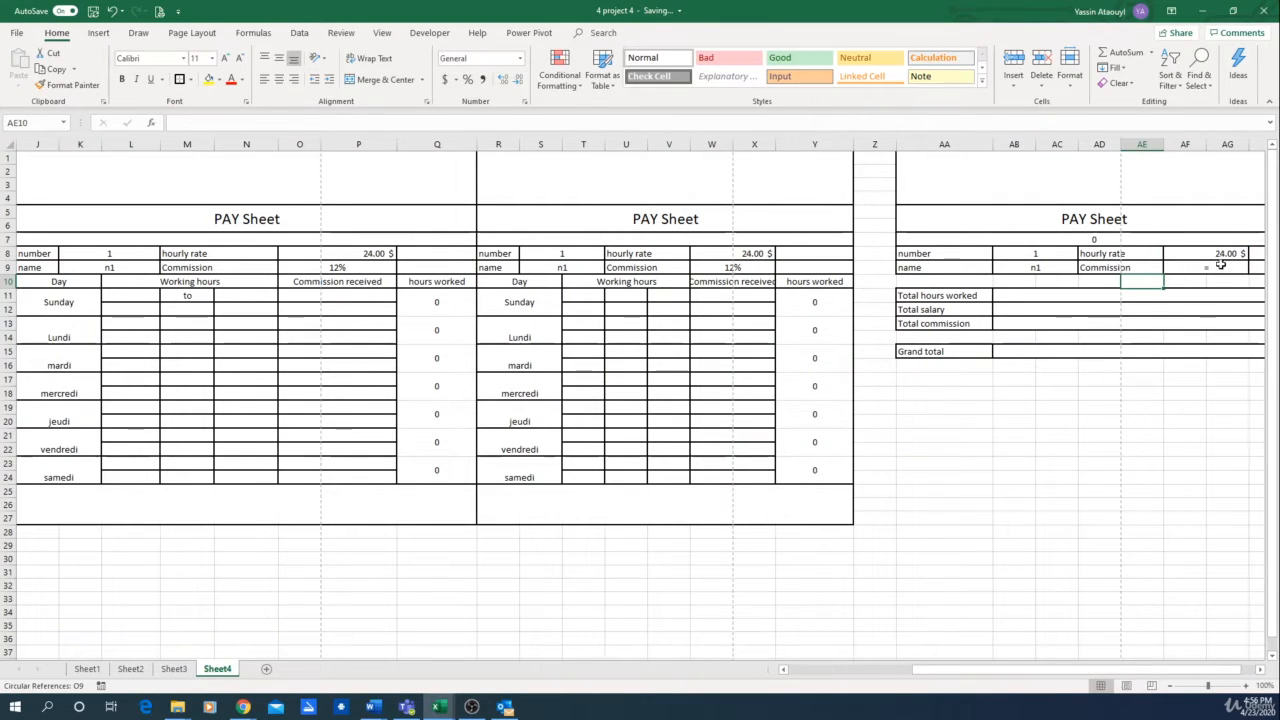
left_click(745, 265)
left_click(1219, 265)
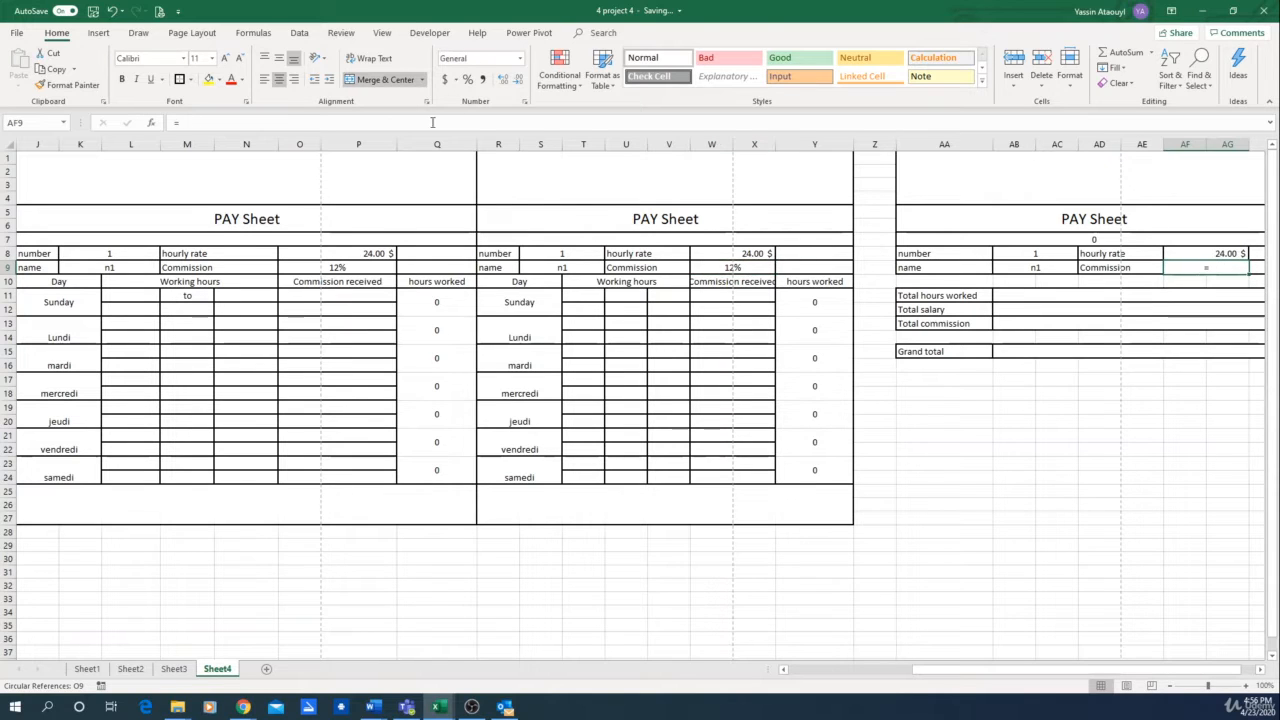
left_click(740, 267)
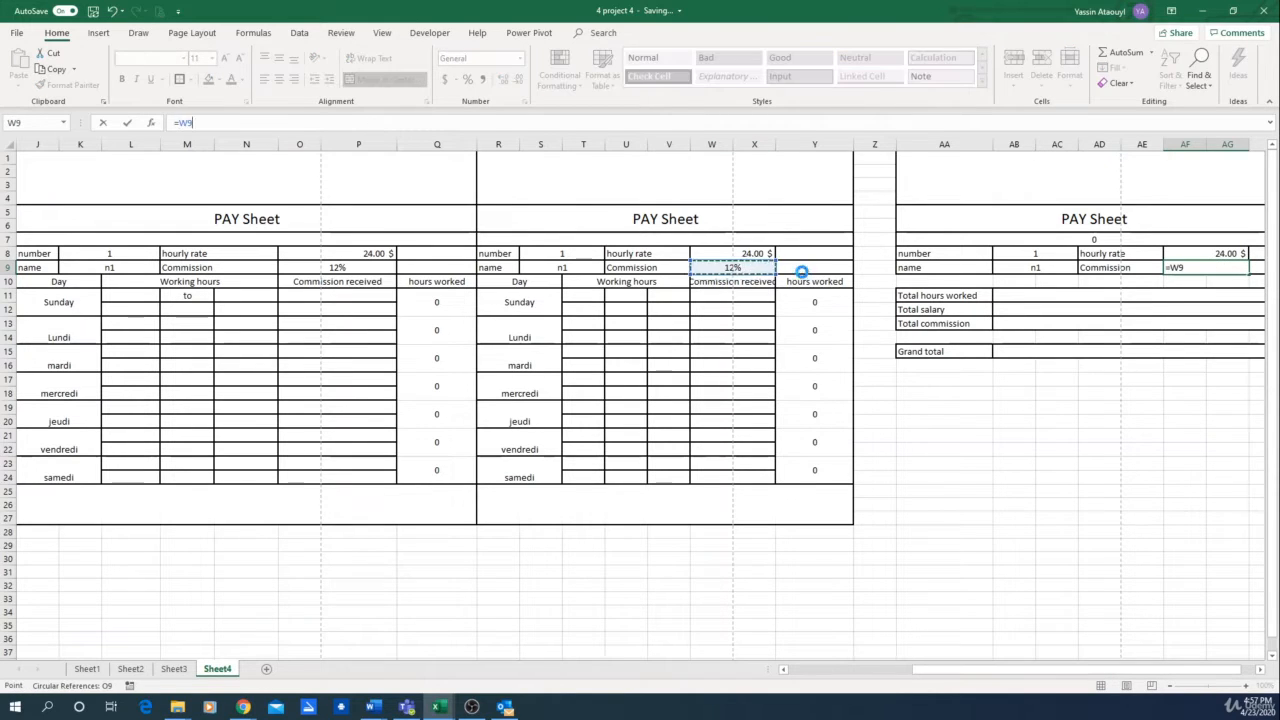
key("Return")
Step: Link Sunday's first start time in the first PAY Sheet, L11, to Sheet2 with =Sheet2!G9
key("Left")
key("Left")
key("Left")
key("Left")
key("Left")
key("Left")
key("Left")
key("Left")
key("Left")
key("Left")
key("Left")
key("Left")
key("Left")
key("Left")
key("Left")
key("Left")
key("Left")
key("Left")
key("Left")
key("Left")
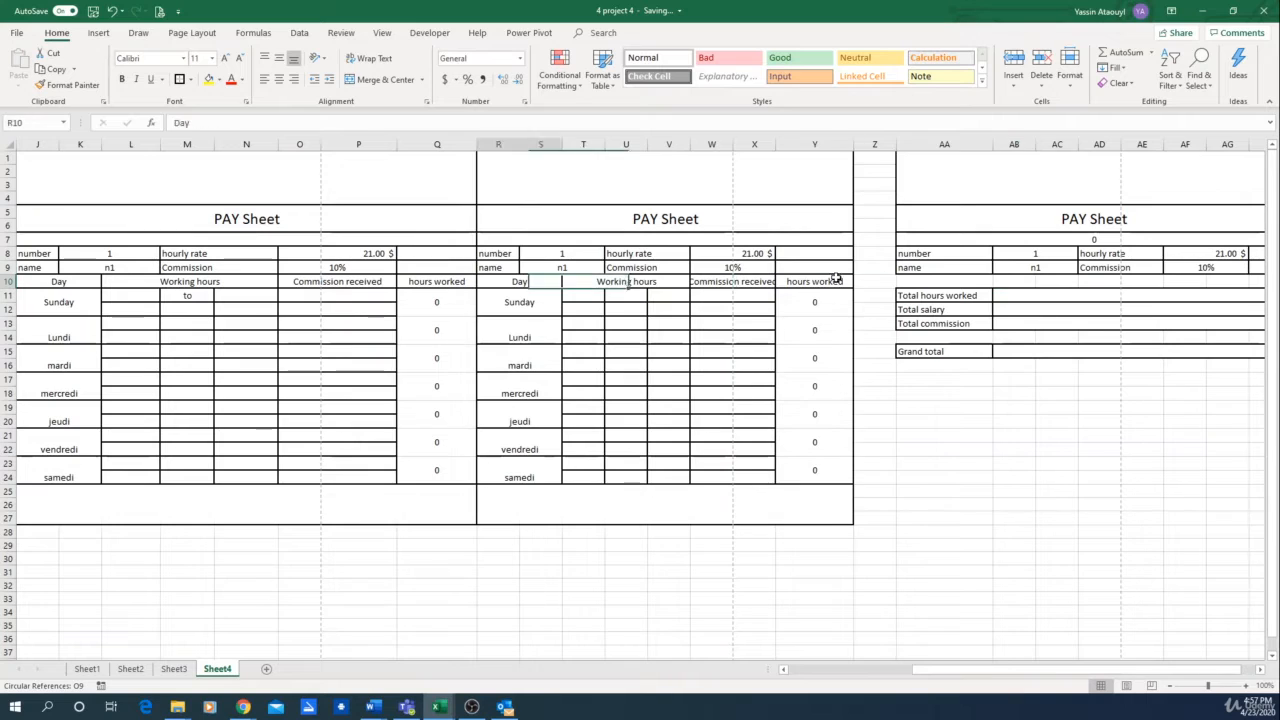
key("Right")
key("Right")
key("Right")
key("Right")
key("Right")
key("Right")
key("Right")
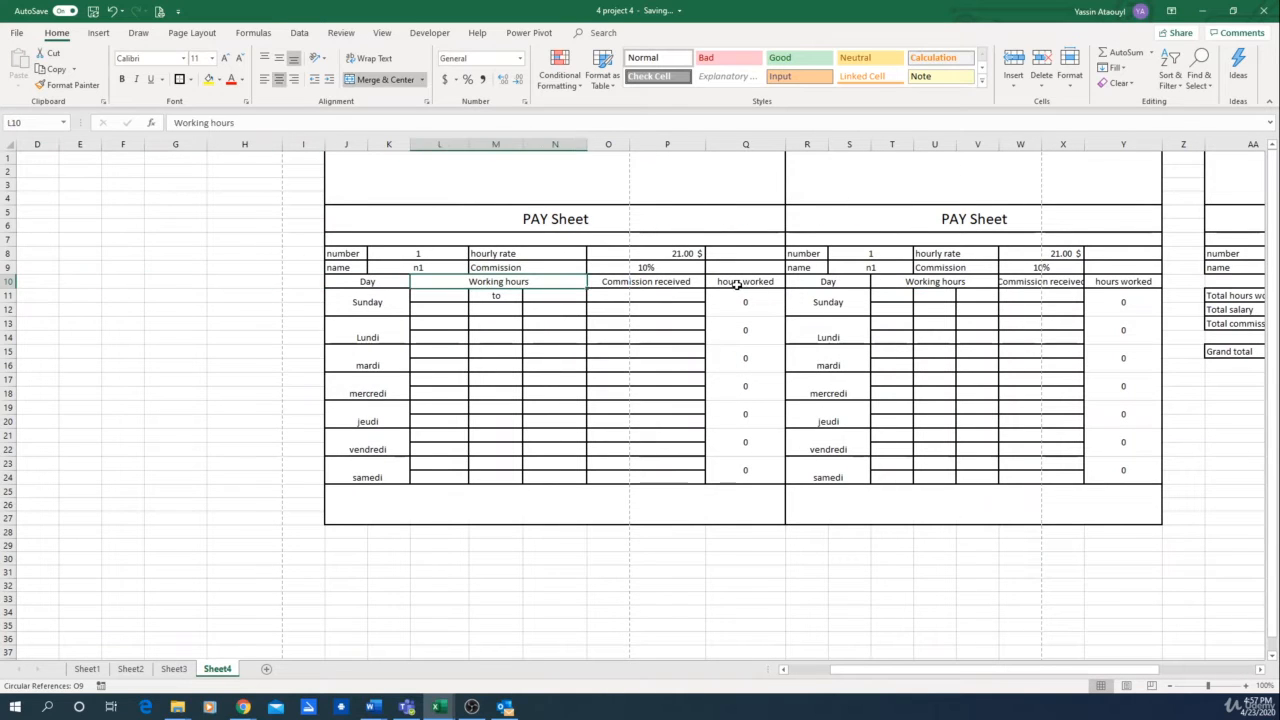
key("Down")
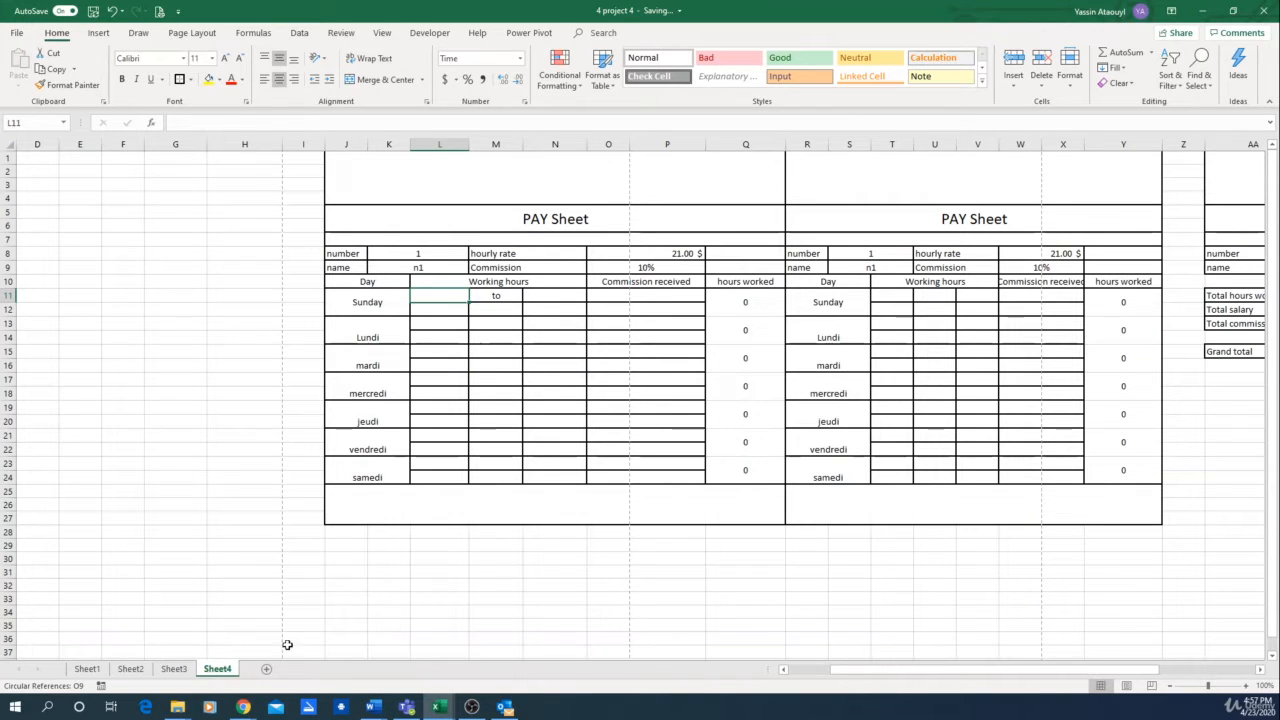
left_click(130, 668)
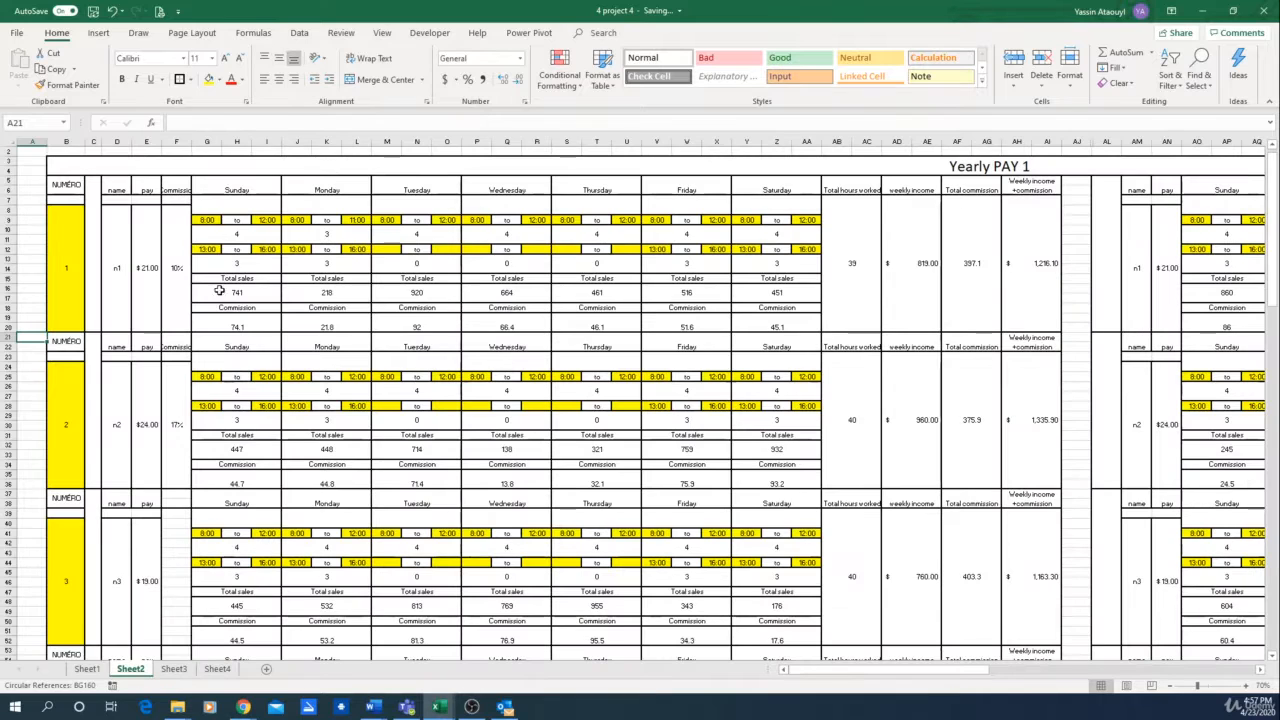
left_click(217, 668)
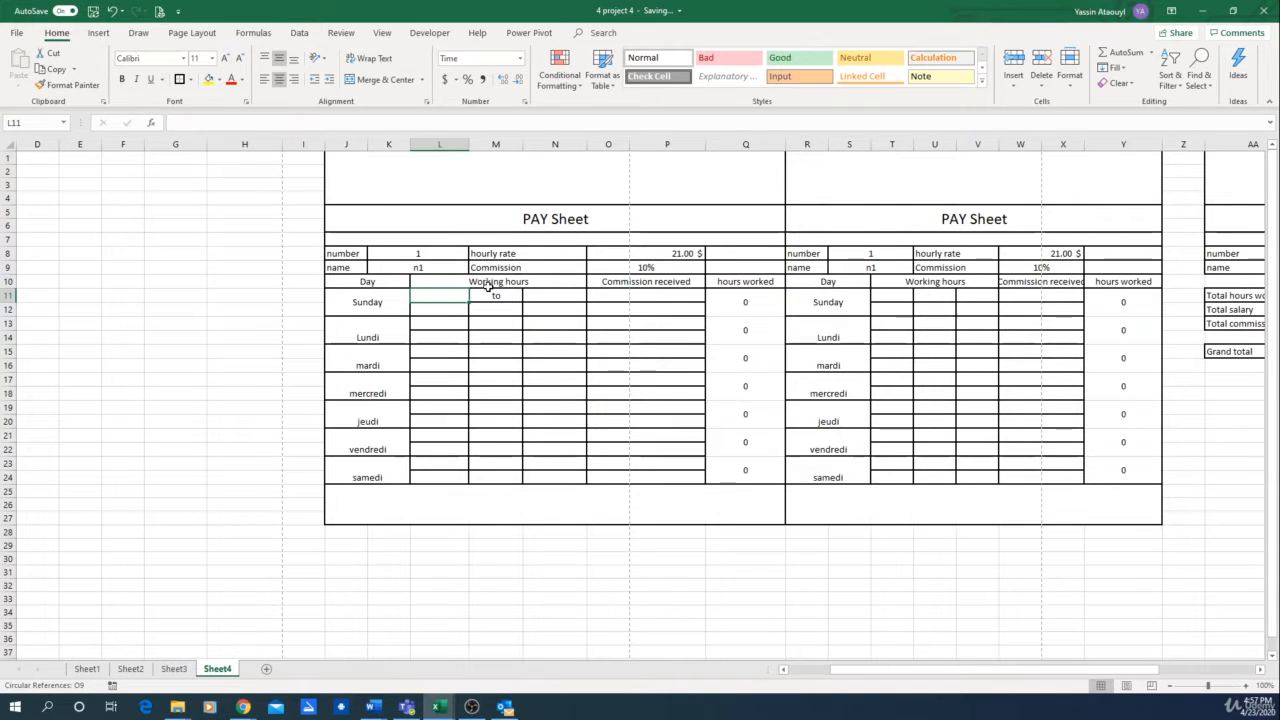
left_click(130, 668)
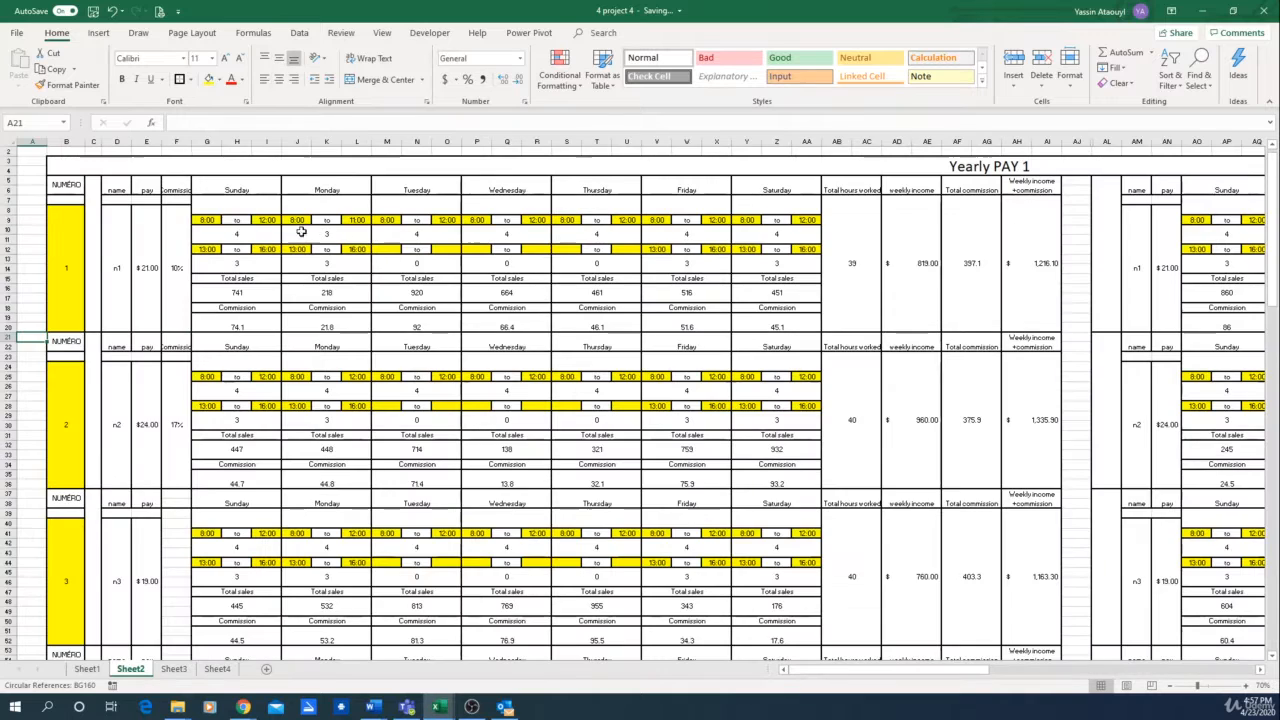
left_click(216, 668)
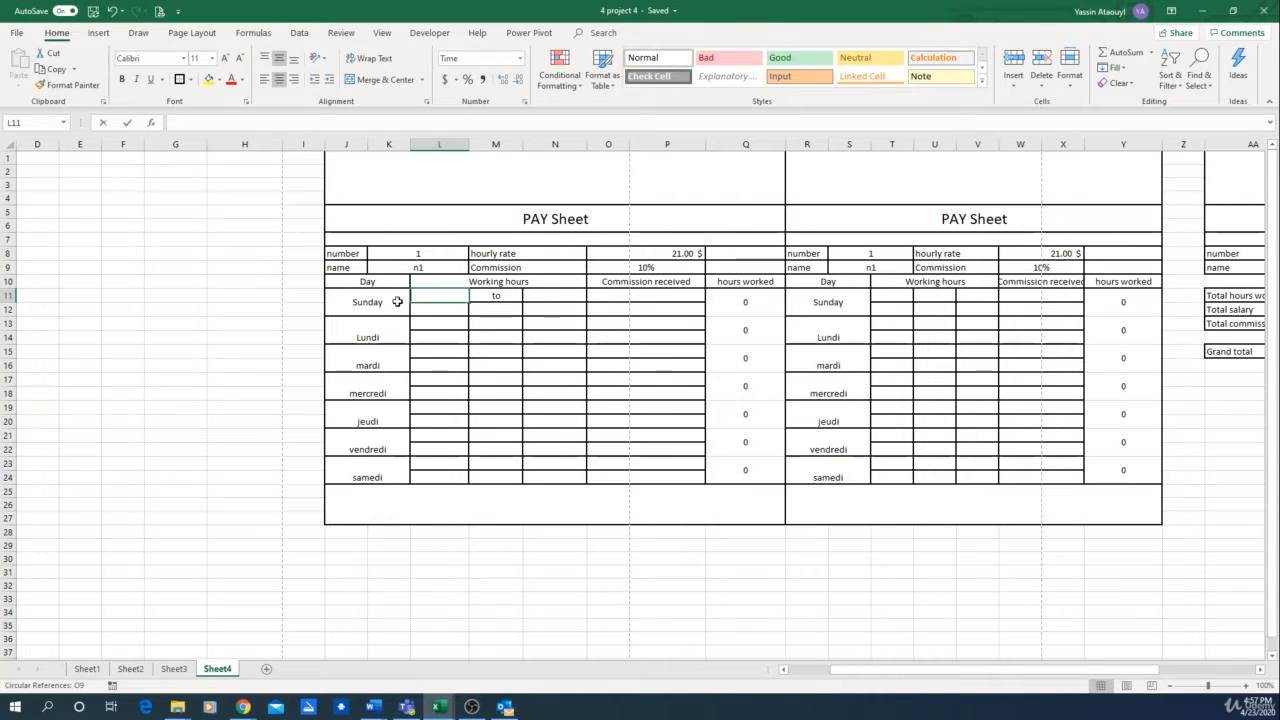
type("=")
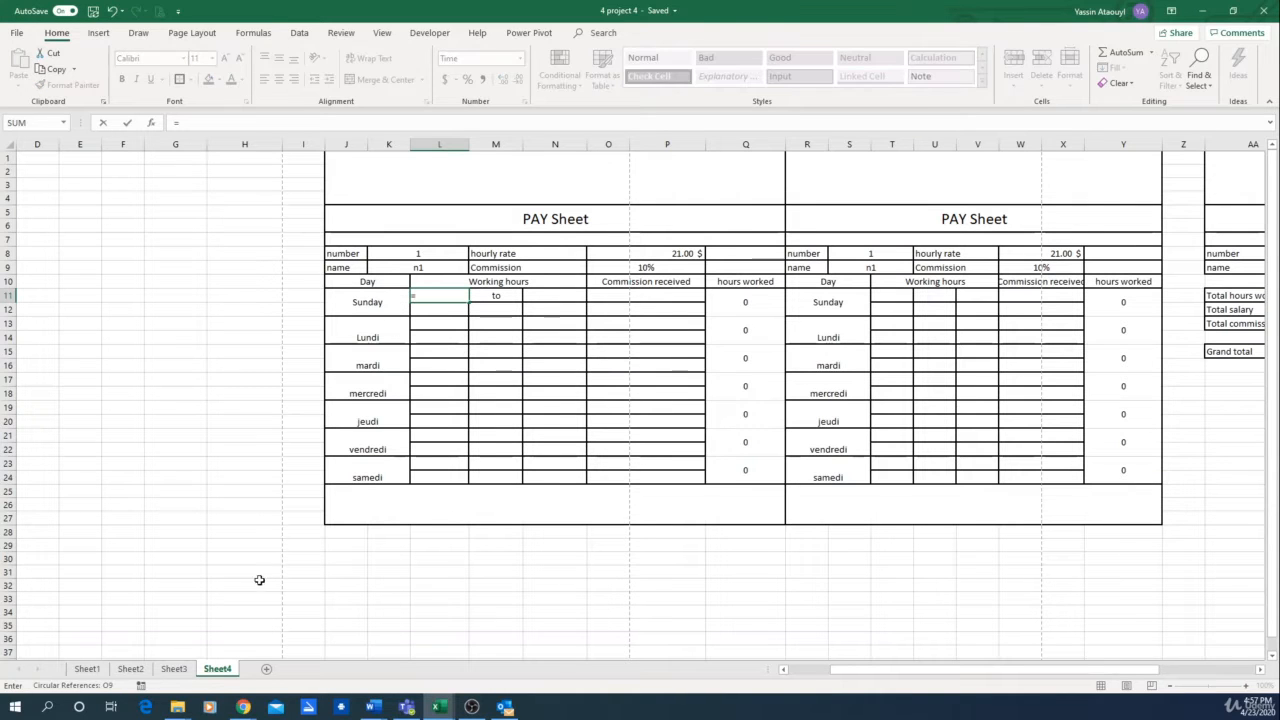
left_click(127, 668)
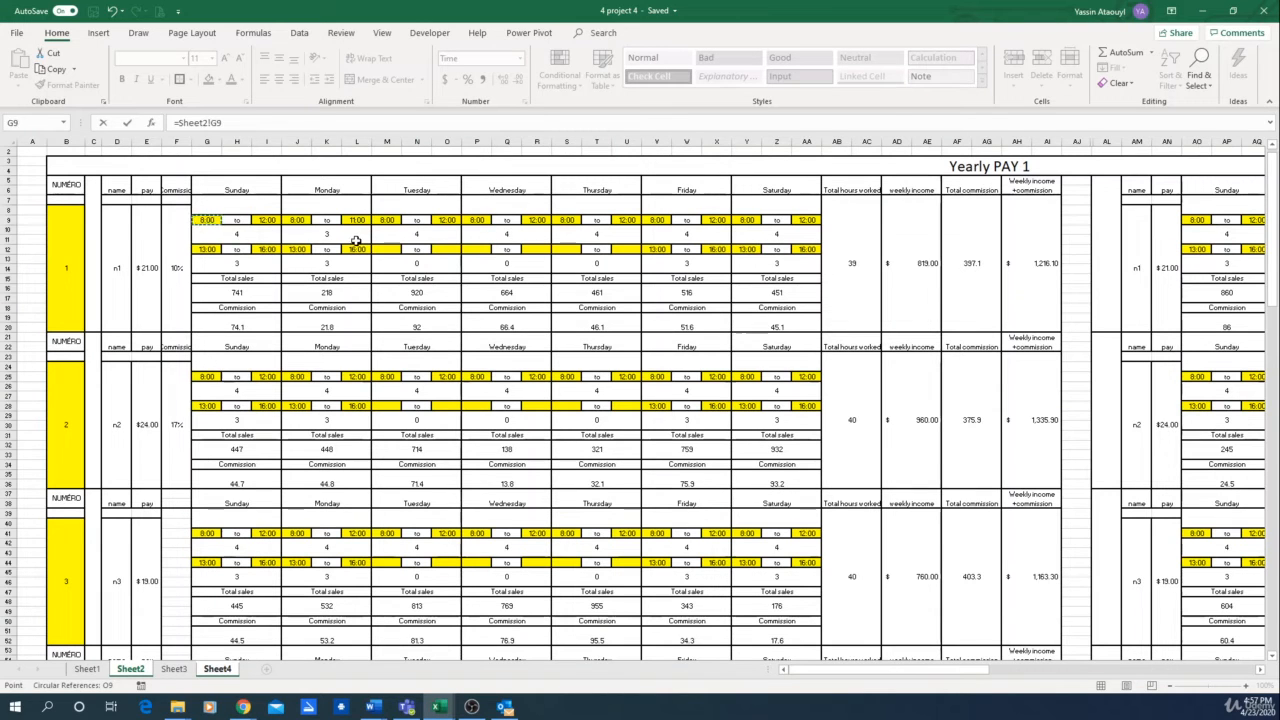
key("Return")
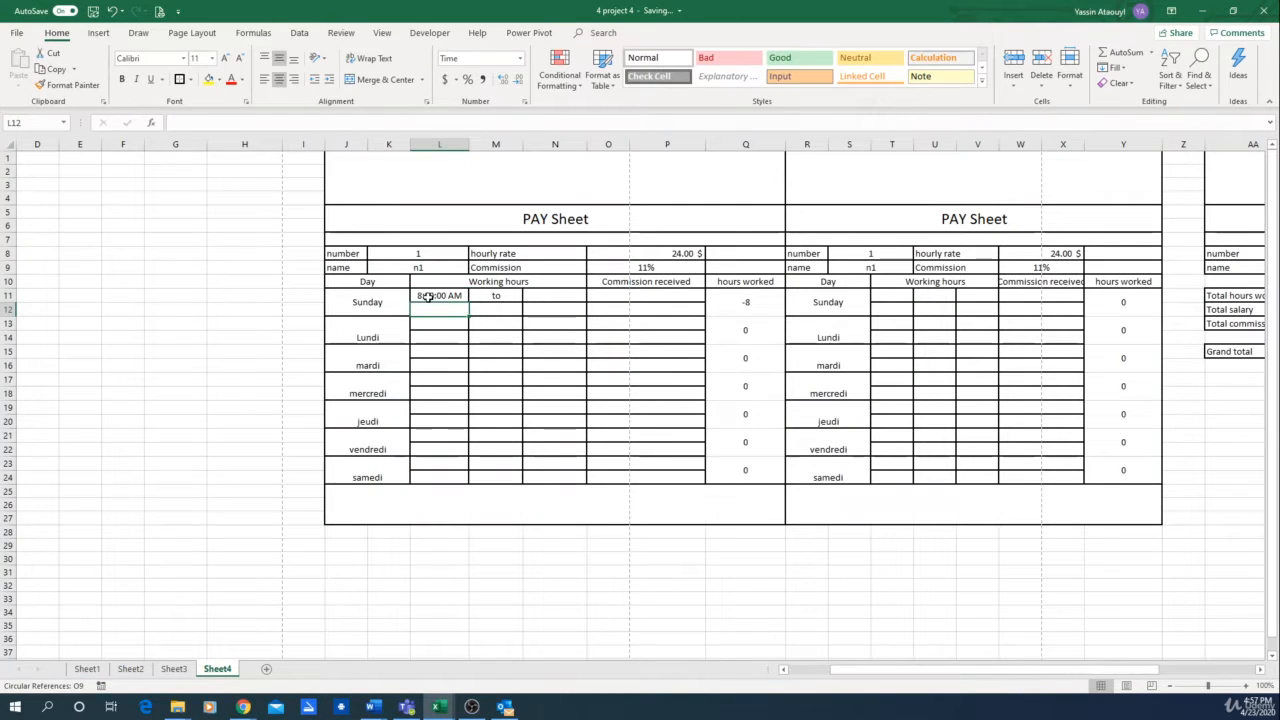
Step: Re-enter the link for Sunday's first "to" cell, M11, as =Sheet2!H9
left_click(552, 298)
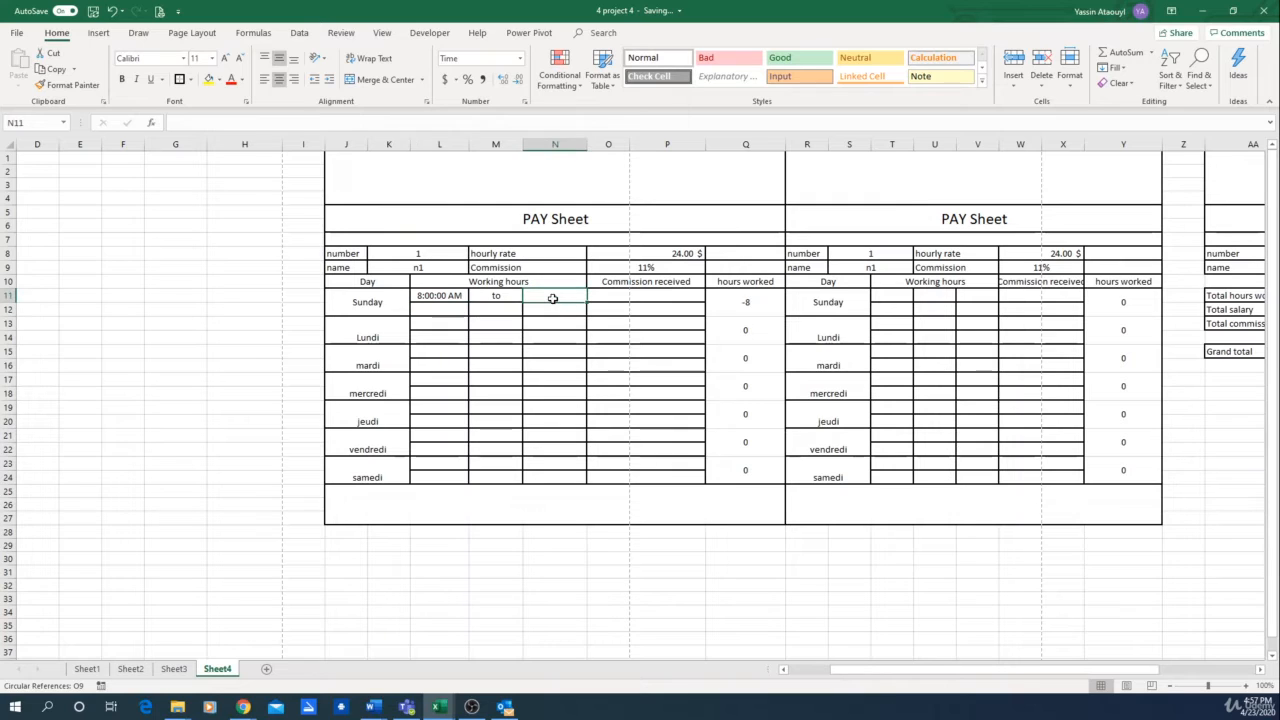
left_click(488, 300)
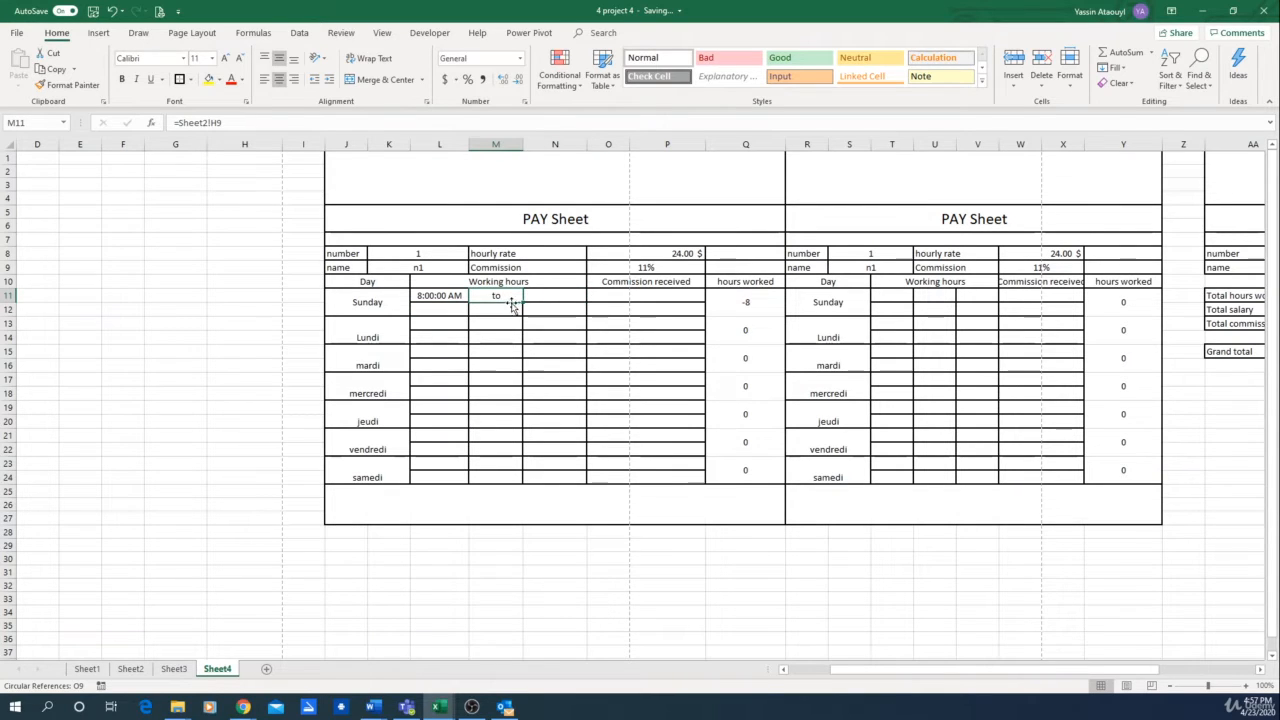
type("=")
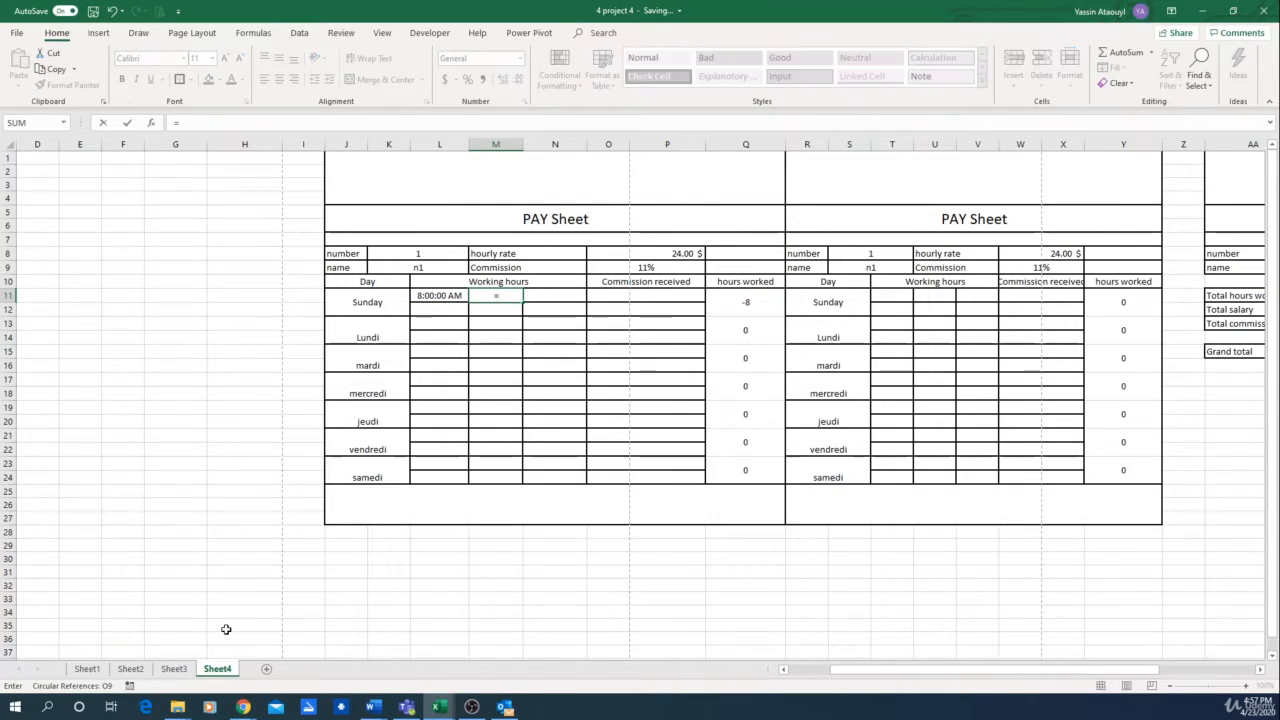
left_click(130, 668)
left_click(247, 220)
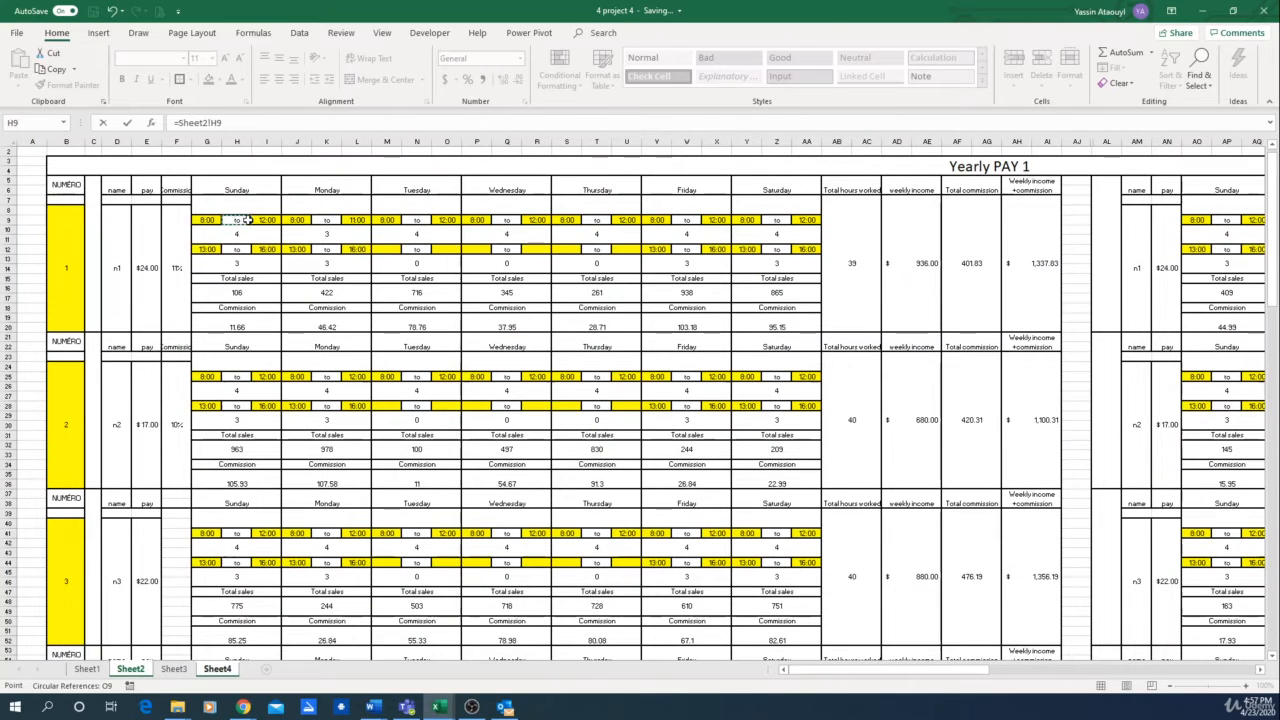
key("Return")
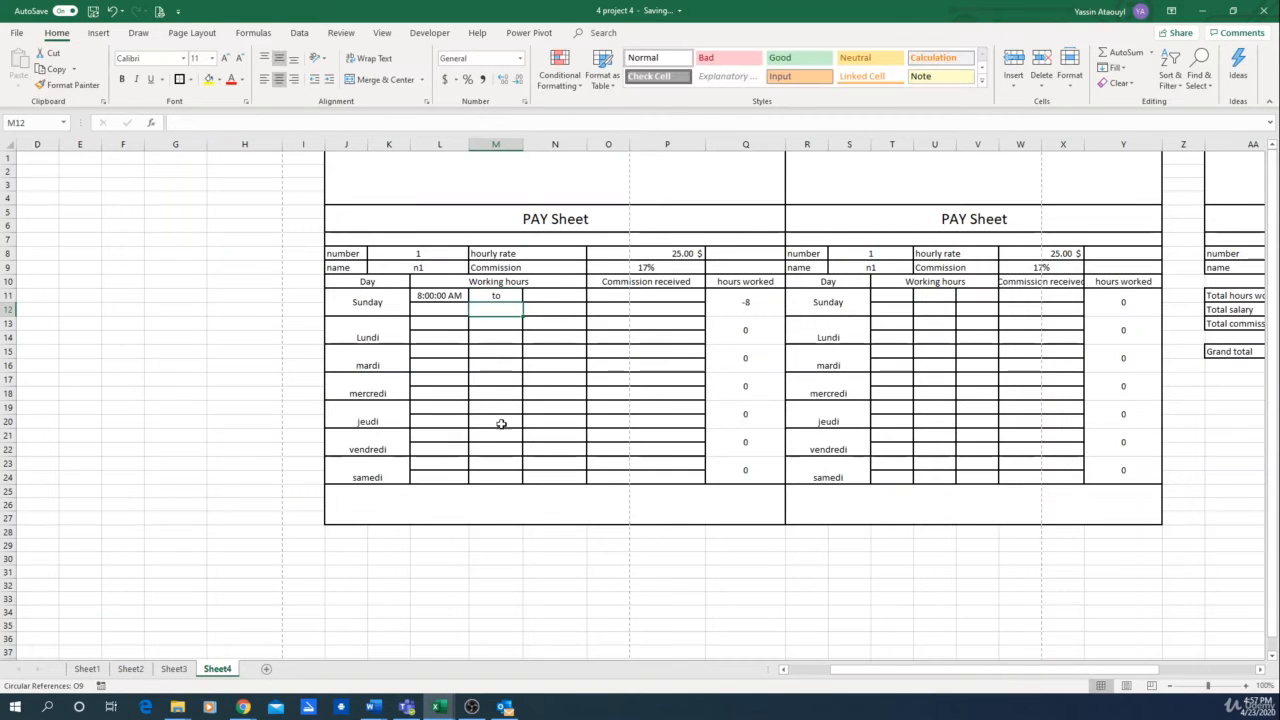
Step: Link Sunday's first end time in the first PAY Sheet, N11, to Sheet2 with =Sheet2!I9
left_click(510, 297)
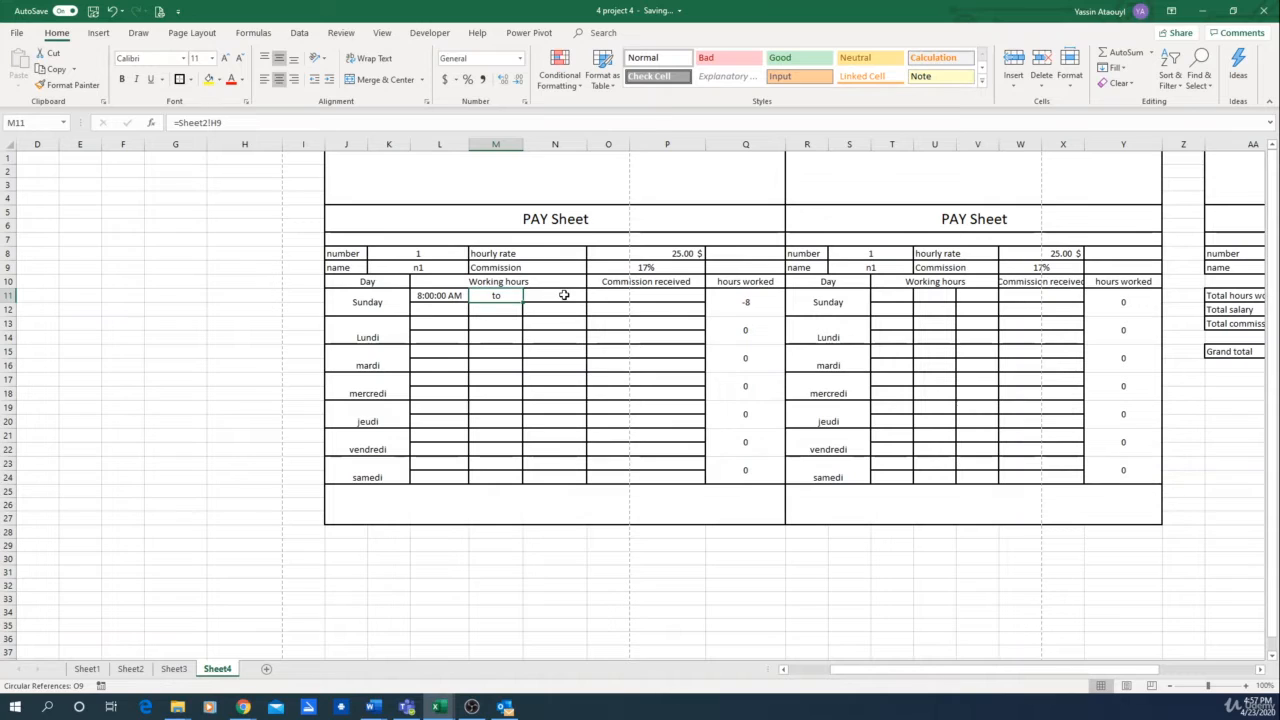
left_click(563, 295)
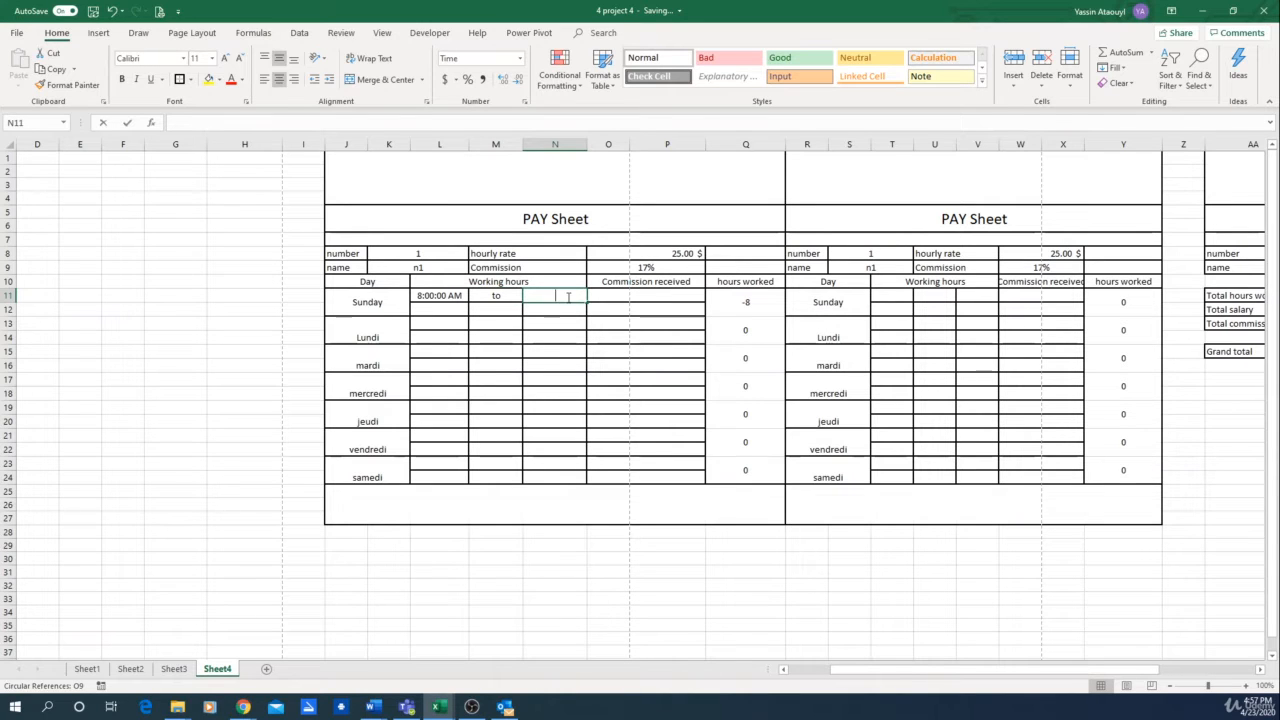
type("=")
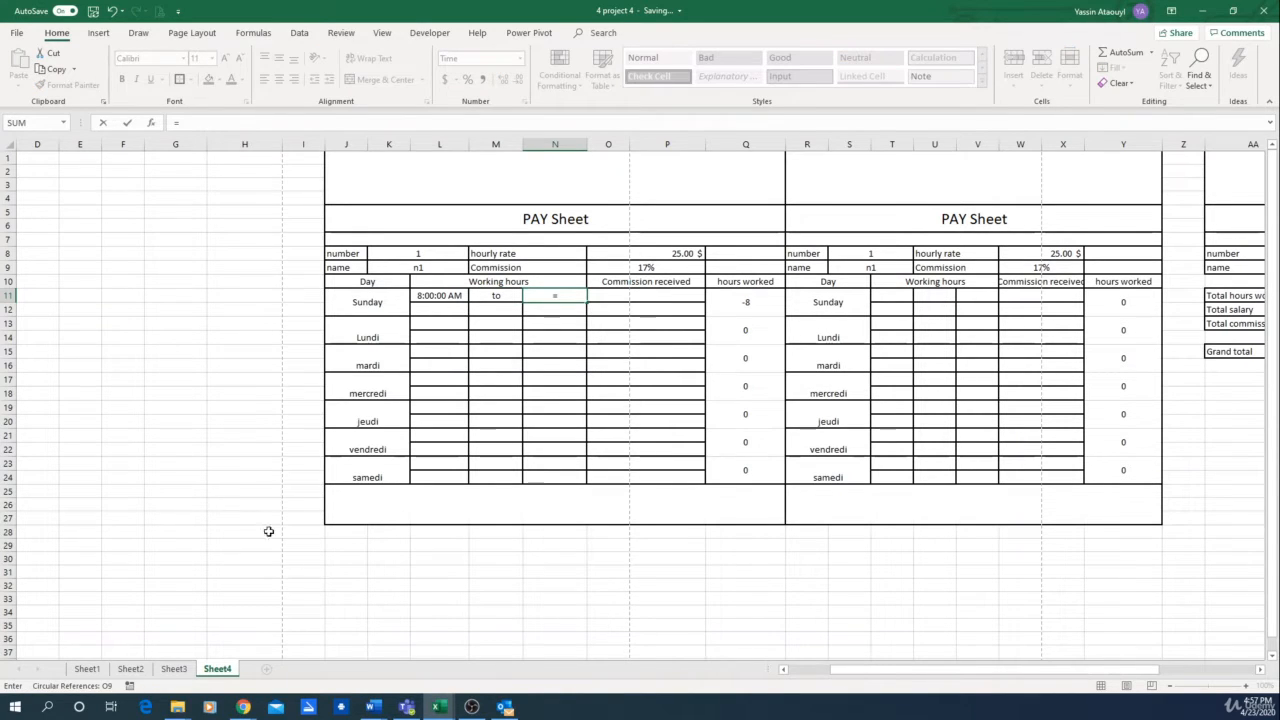
left_click(130, 668)
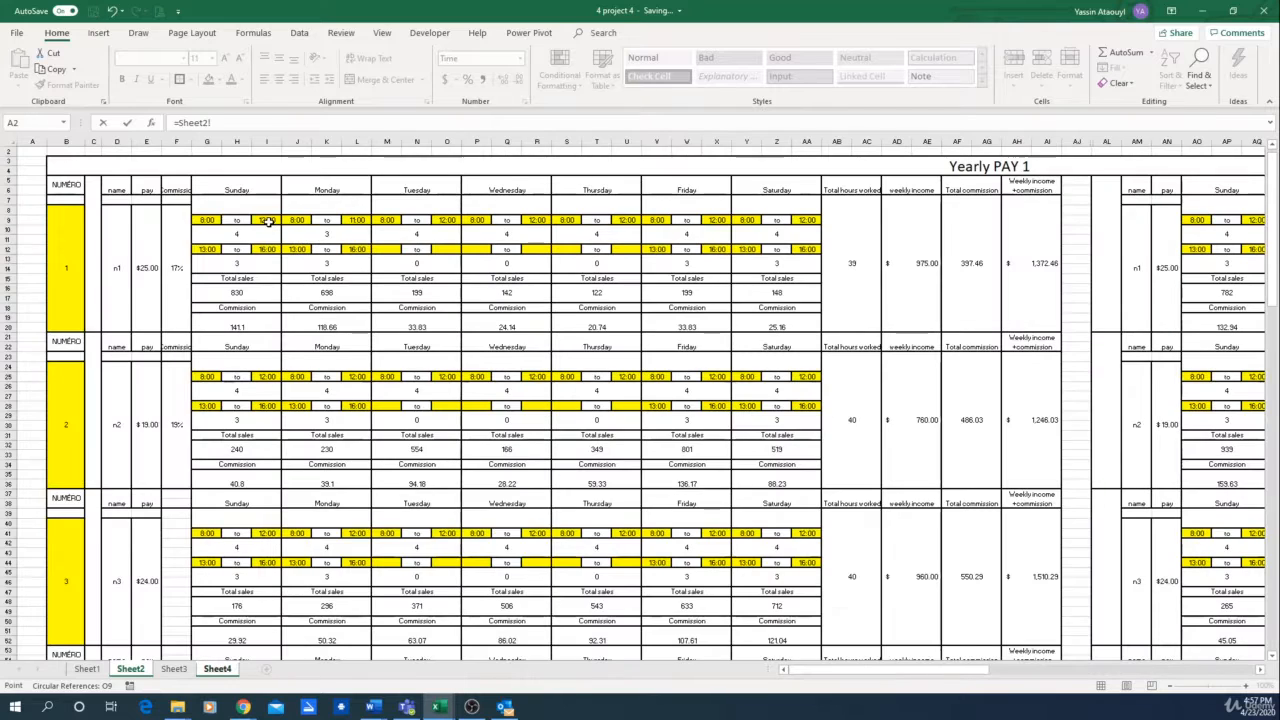
left_click(265, 220)
key("Return")
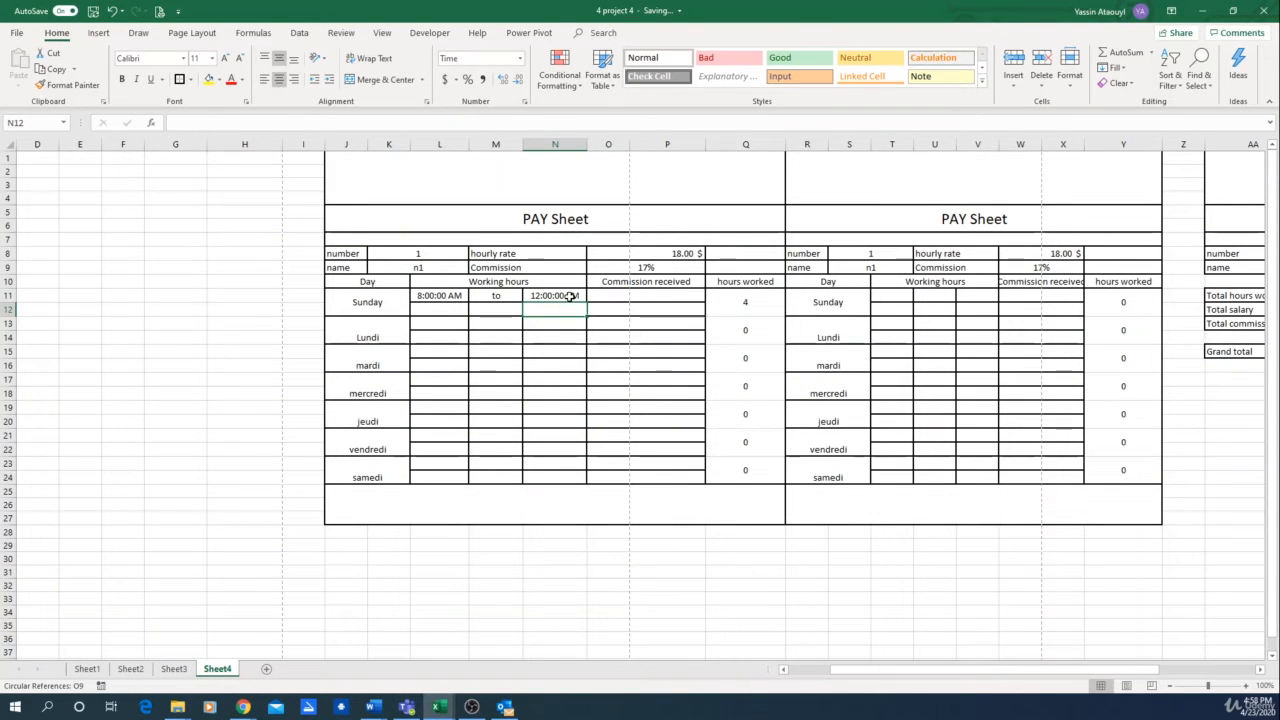
Step: Link Sunday's second start time in the first form, L12, to Sheet2 with =Sheet2!G12
key("Left")
key("Left")
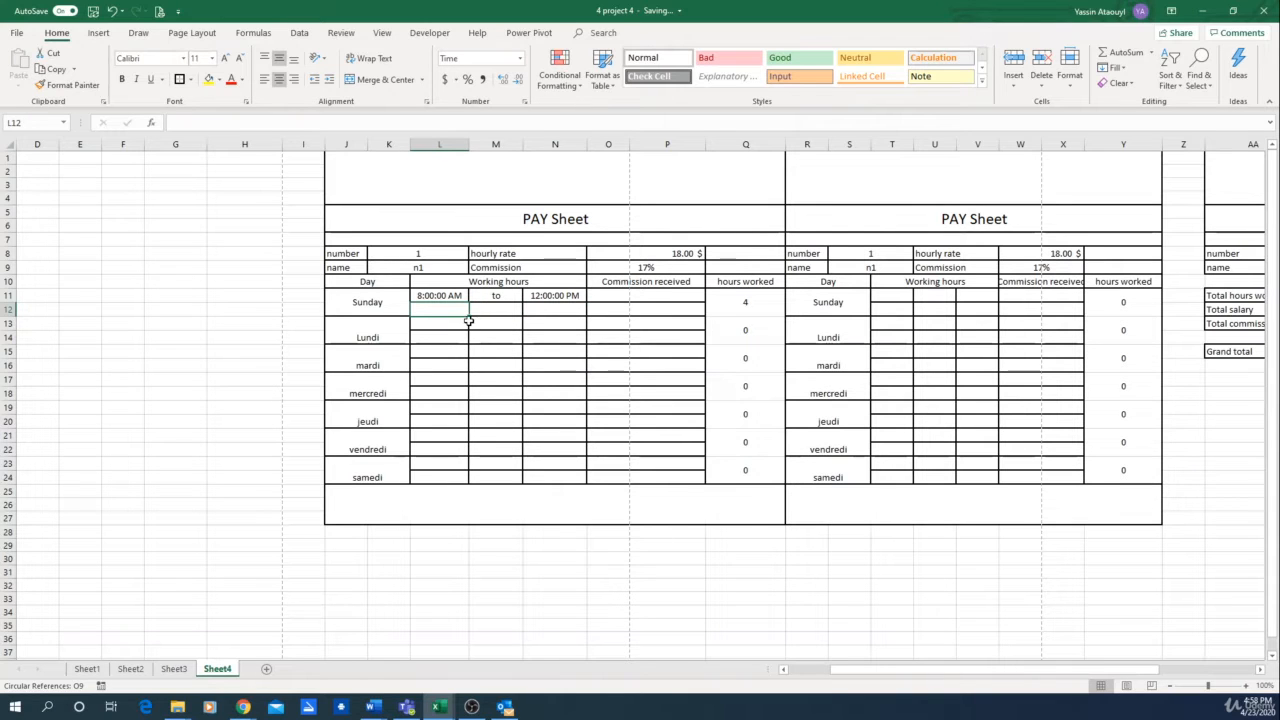
type("=")
left_click(130, 668)
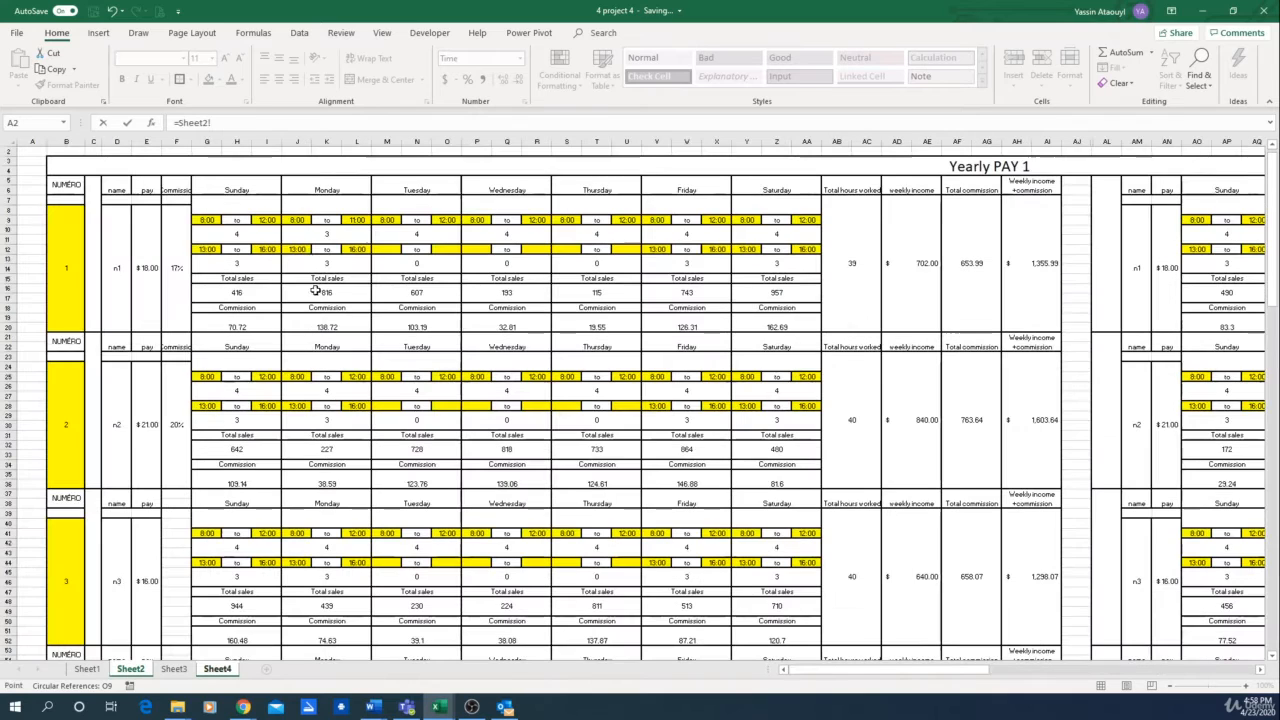
left_click(207, 249)
key("Return")
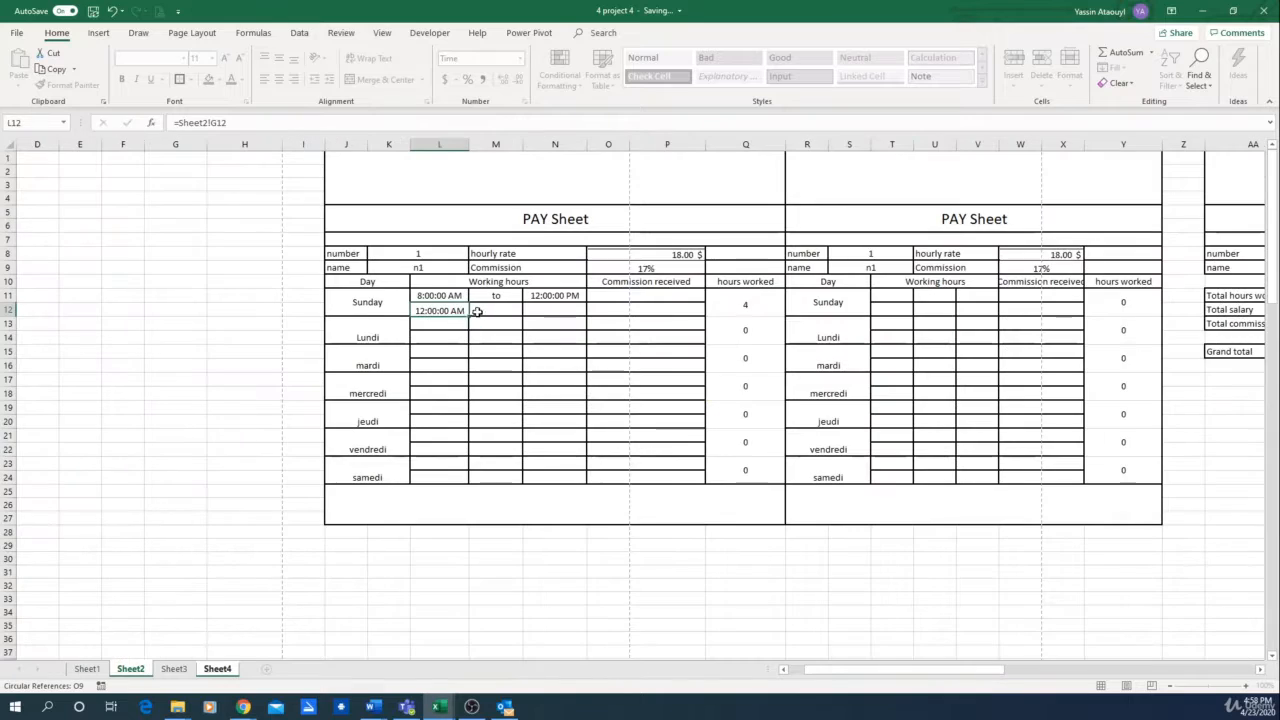
Step: Link Sunday's second end time in the first form, N12, to Sheet2 with =Sheet2!I12
left_click(541, 307)
type("=")
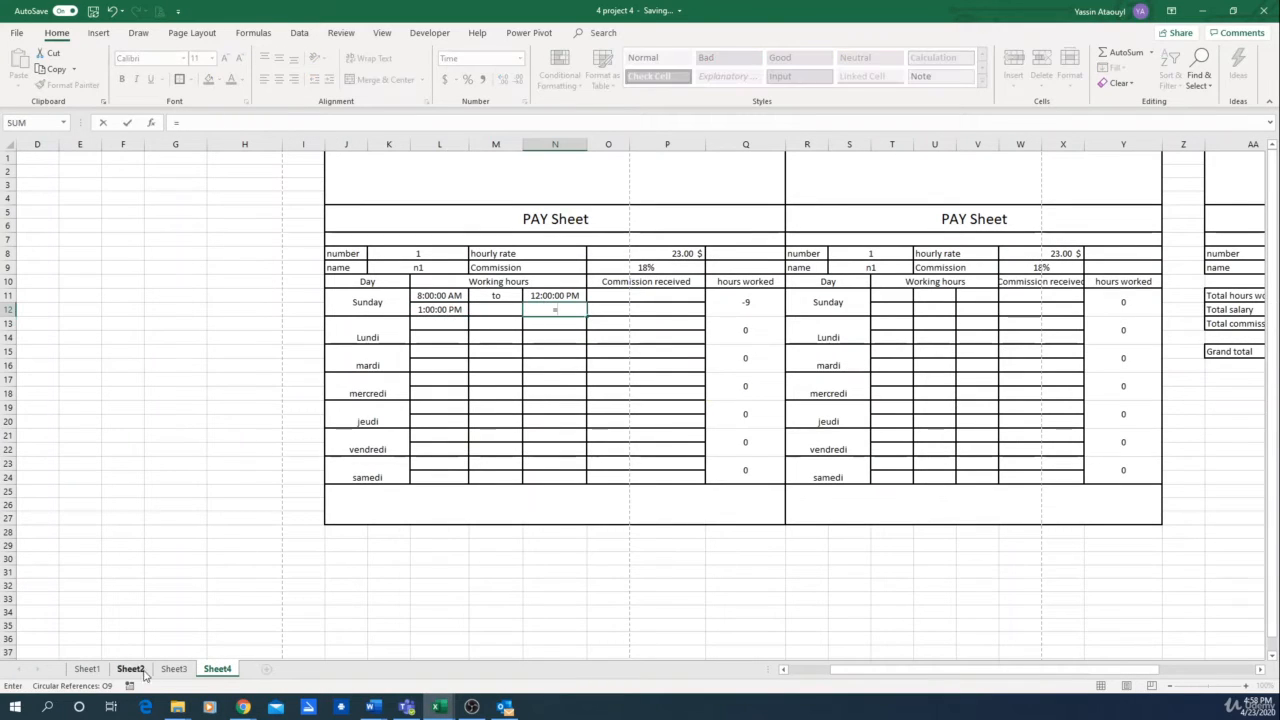
left_click(130, 669)
left_click(267, 249)
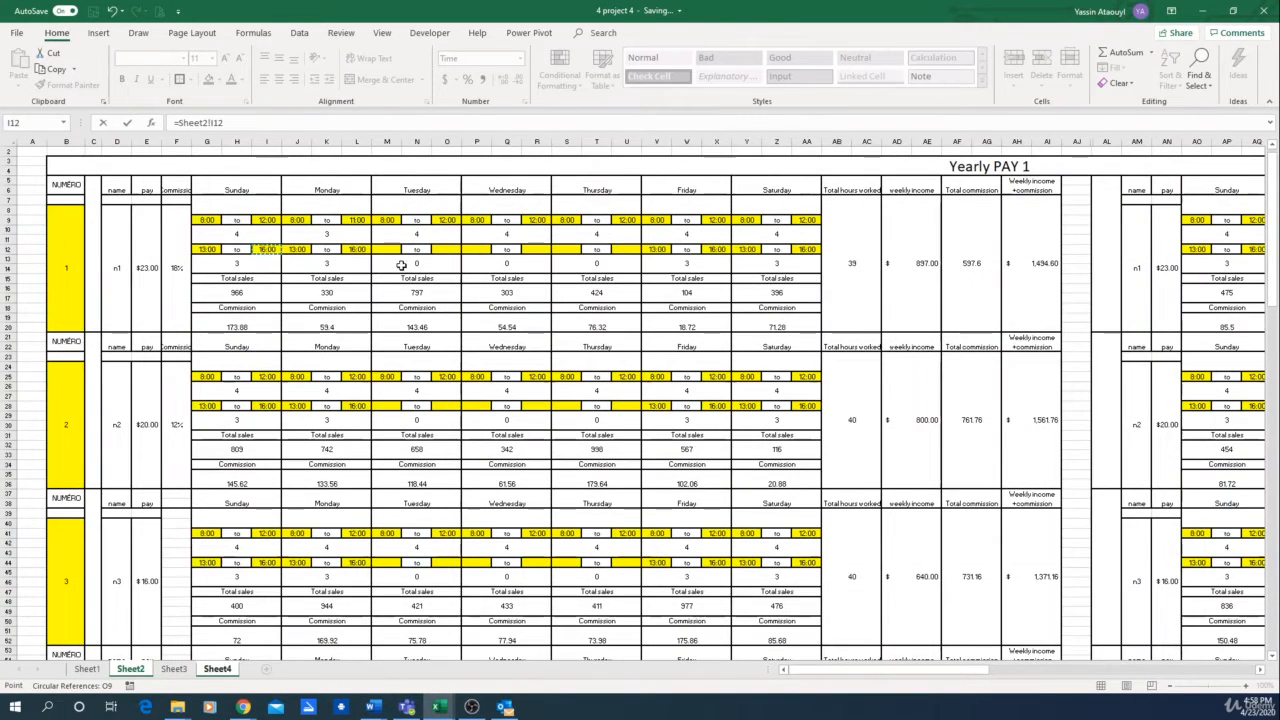
key("Return")
Step: Link Sunday's second "to" cell in the first form, M12, to Sheet2 with =Sheet2!H12
key("Left")
key("Up")
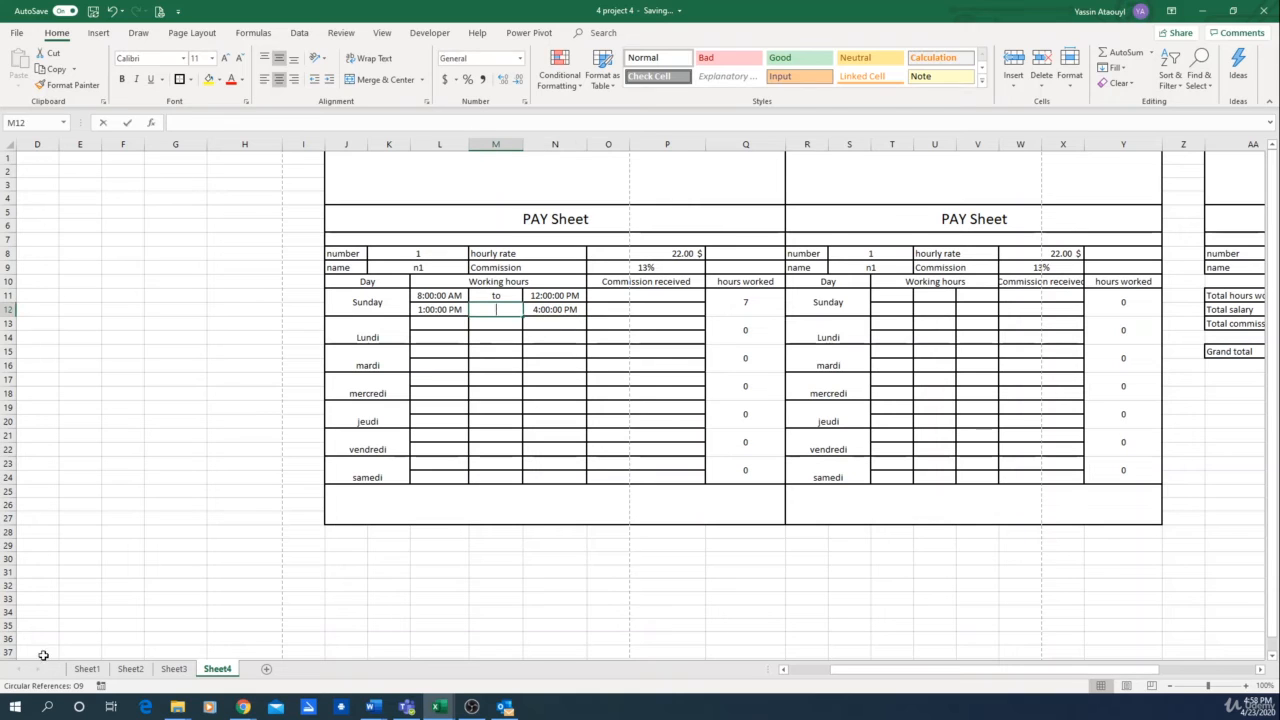
type("=")
left_click(130, 669)
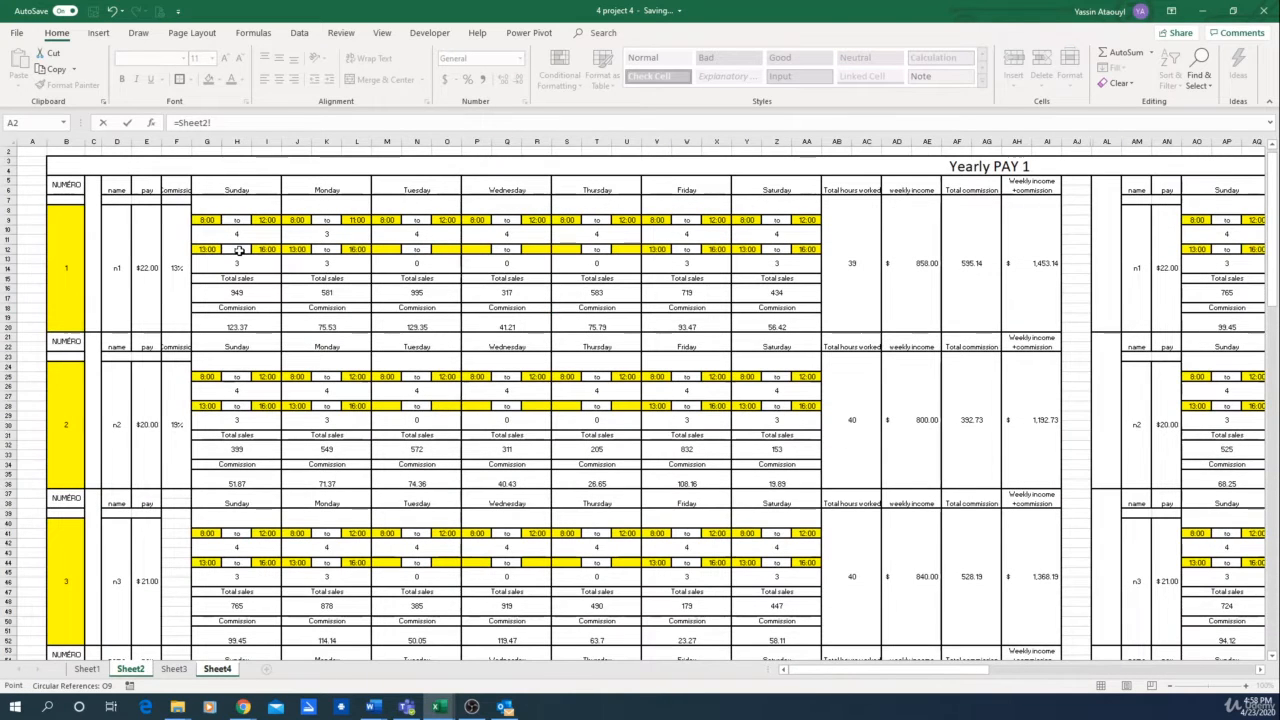
left_click(240, 250)
key("Return")
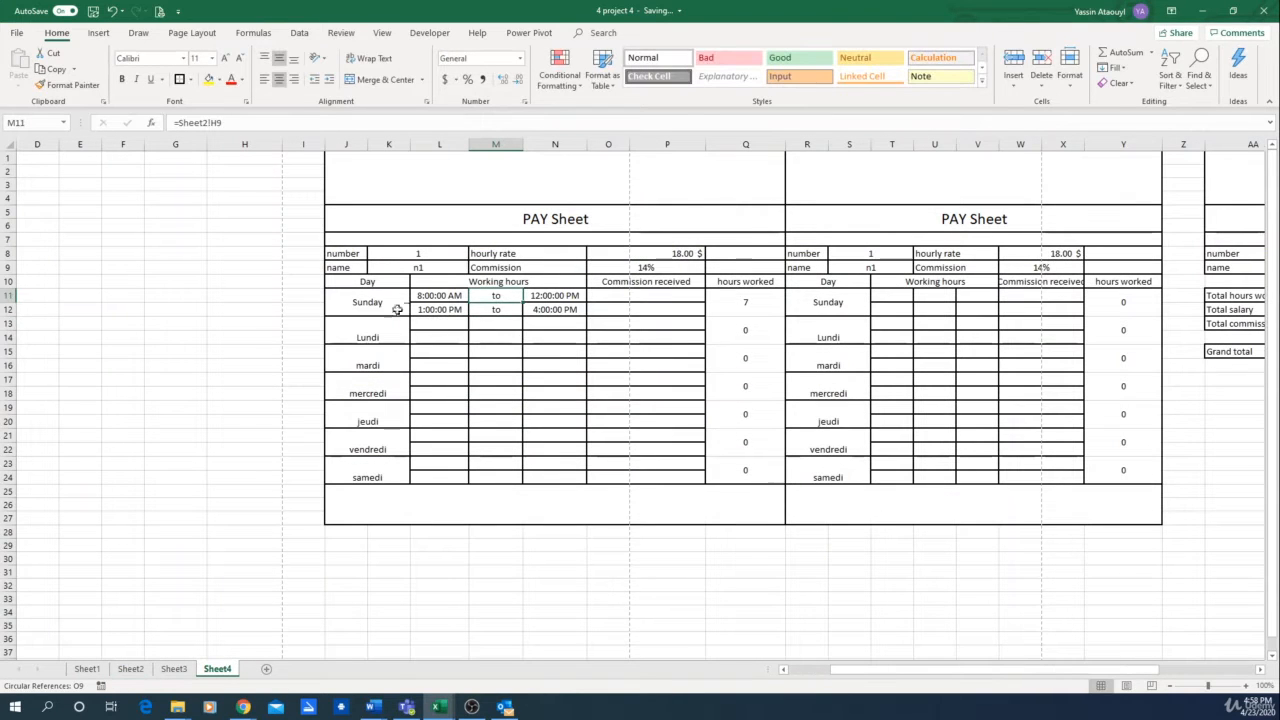
left_click(422, 298)
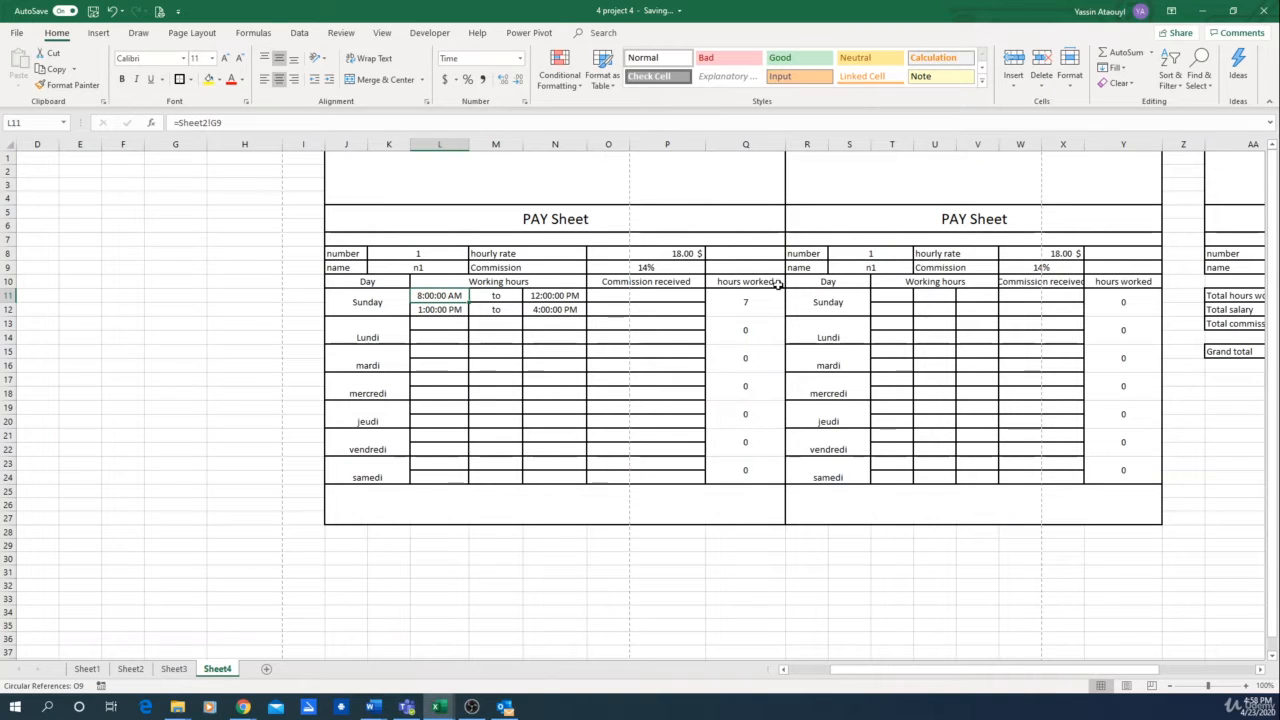
key("Right")
key("Right")
key("Down")
key("Down")
key("Left")
key("Left")
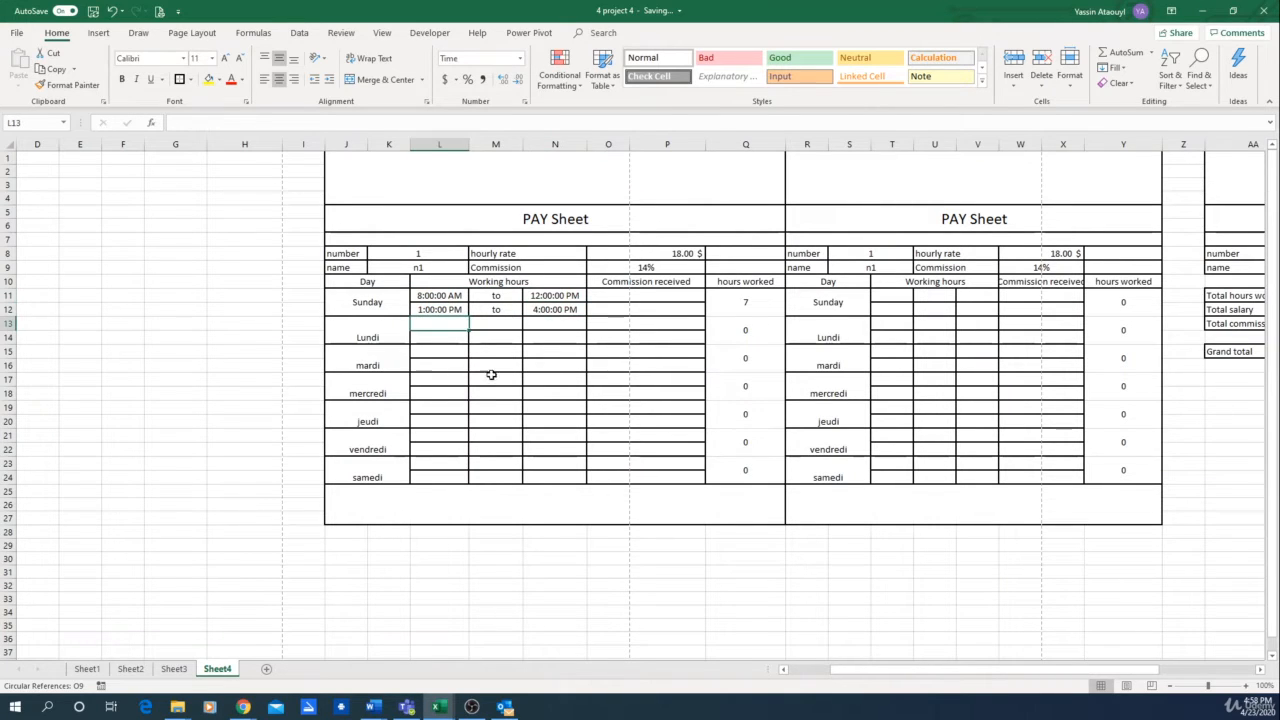
type("=")
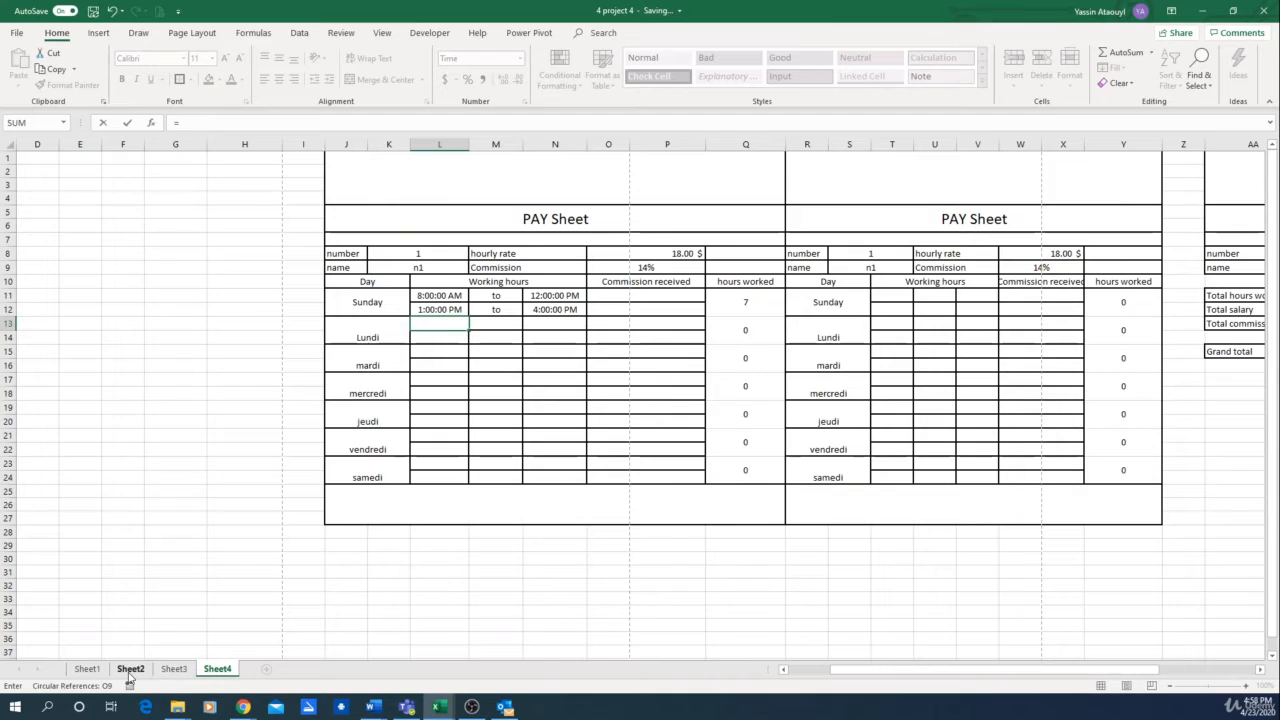
left_click(130, 668)
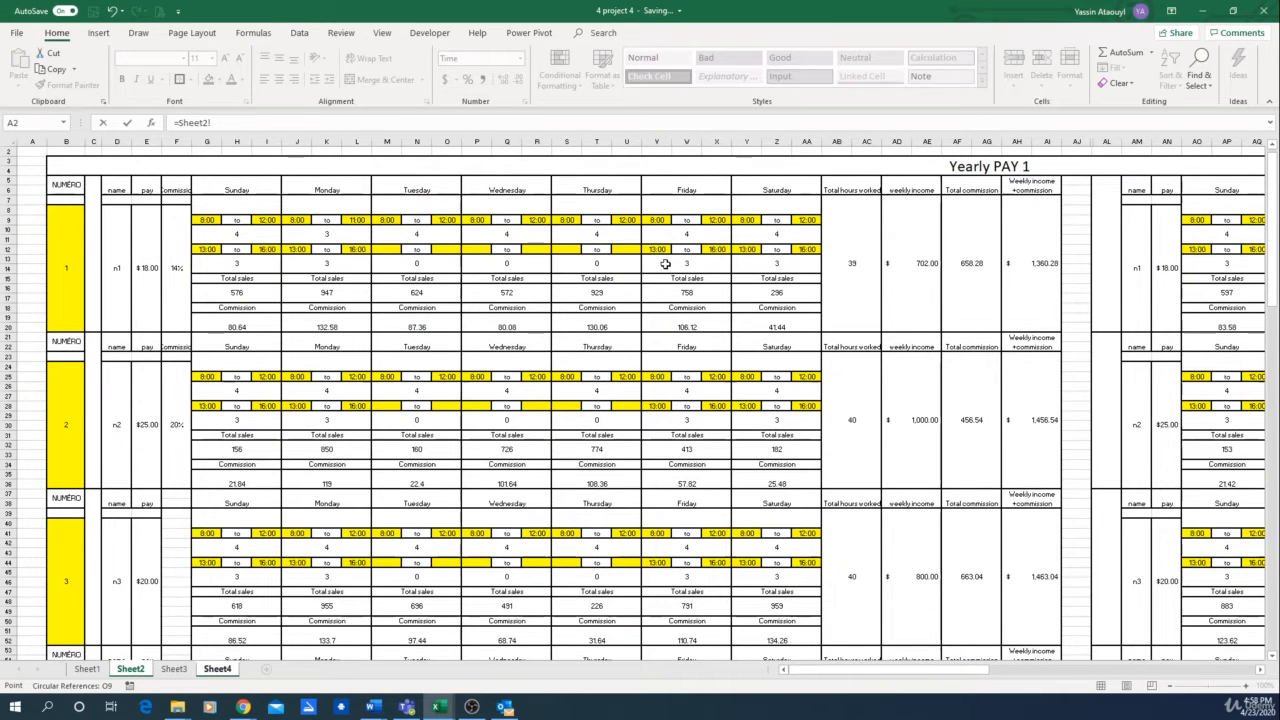
left_click_drag(813, 670, 943, 671)
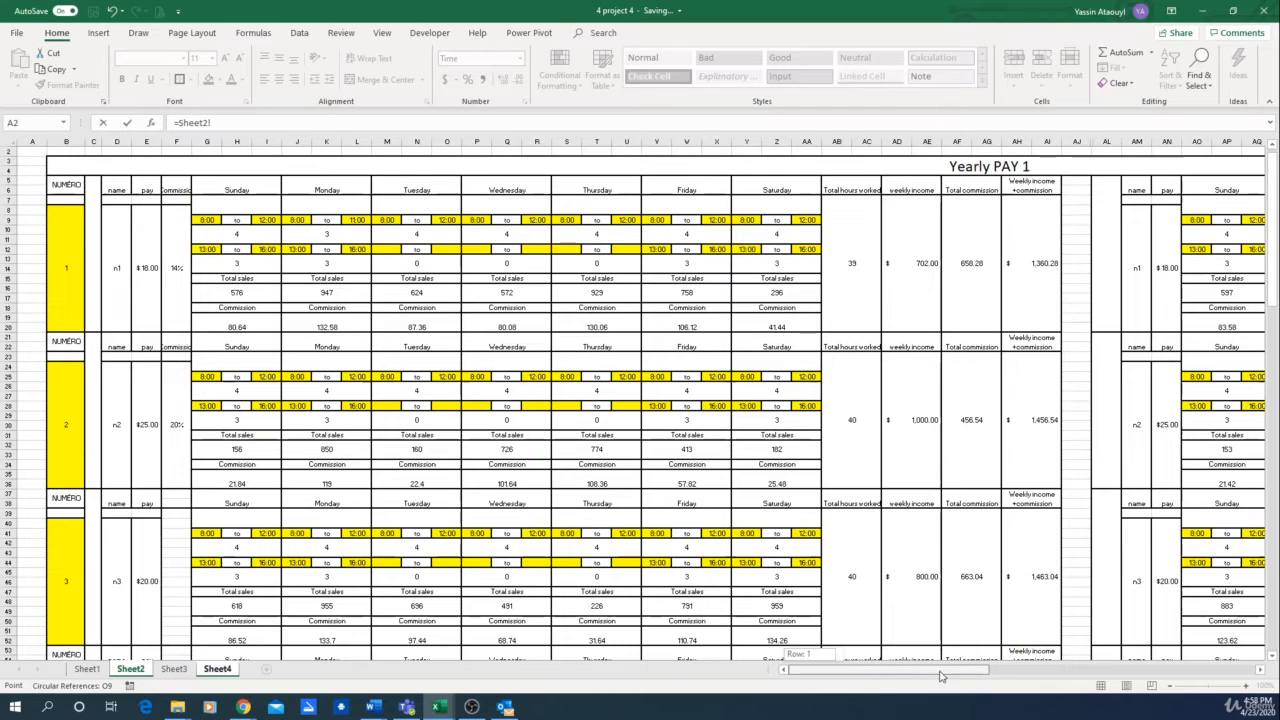
left_click_drag(223, 121, 173, 121)
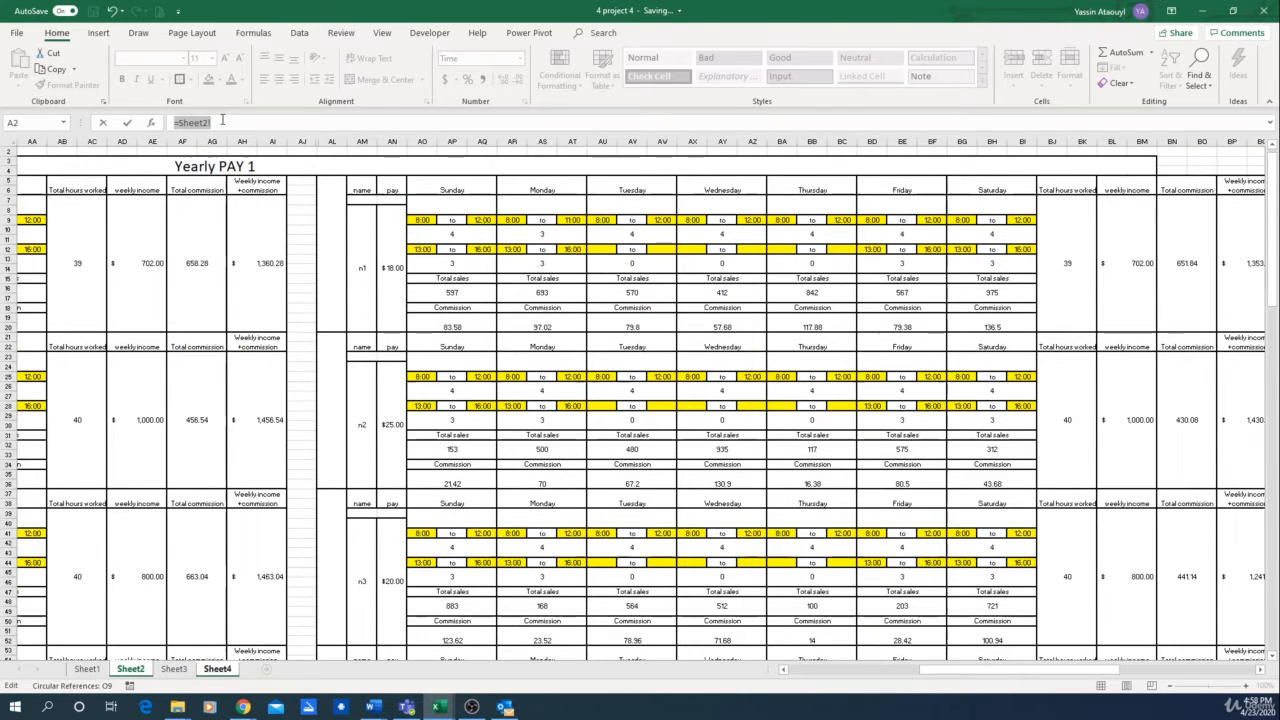
key("BackSpace")
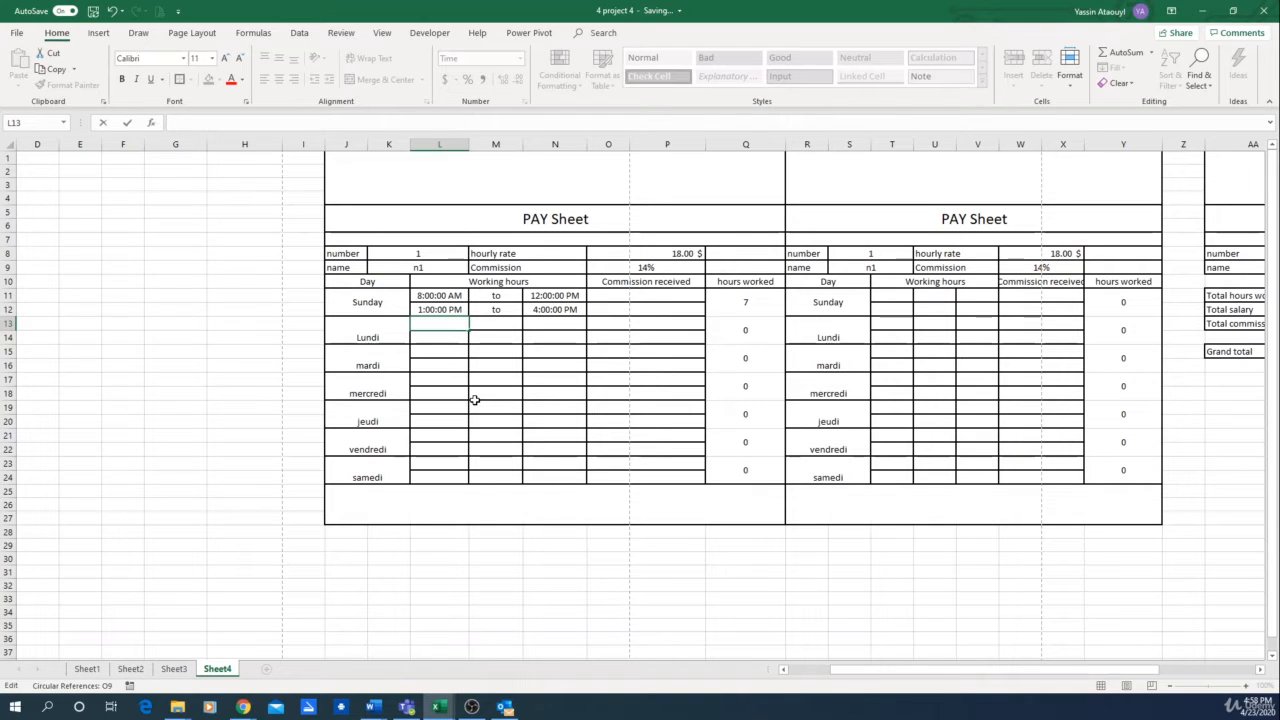
Step: Merge and center Sunday's two commission-received rows in the first PAY Sheet, O11:P12, into one cell
left_click(625, 290)
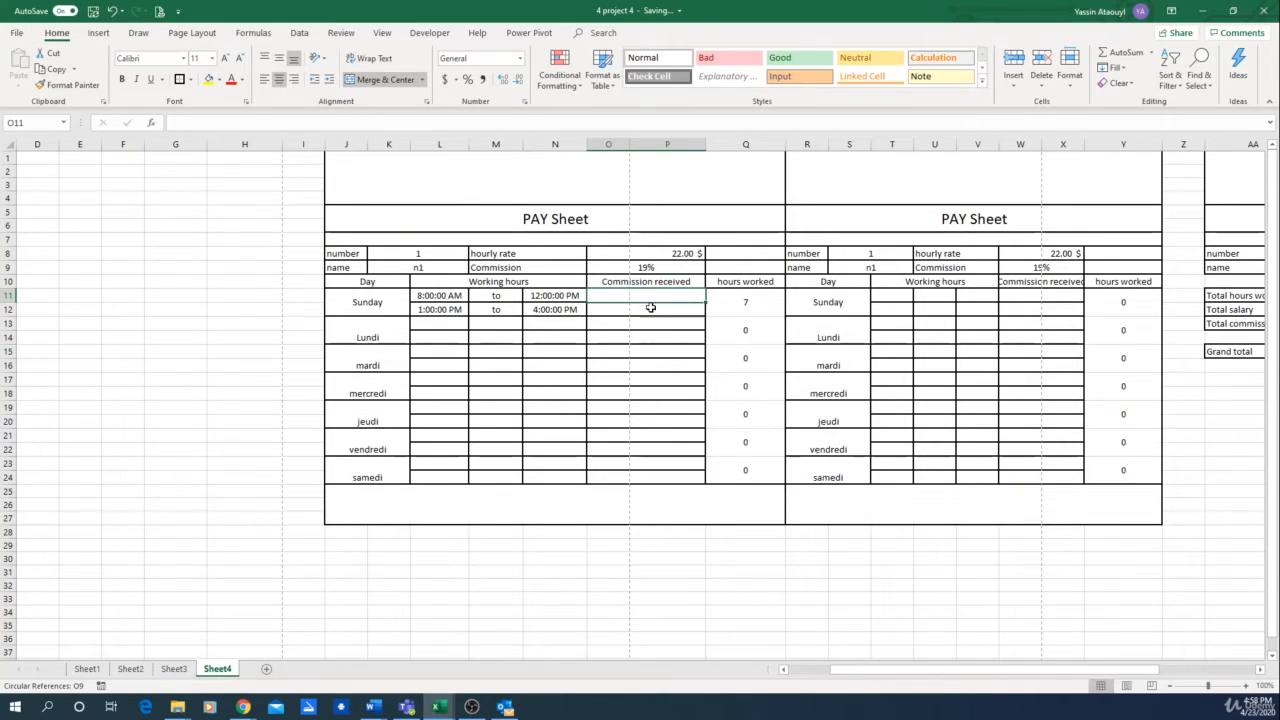
left_click_drag(620, 297, 609, 310)
left_click(663, 351)
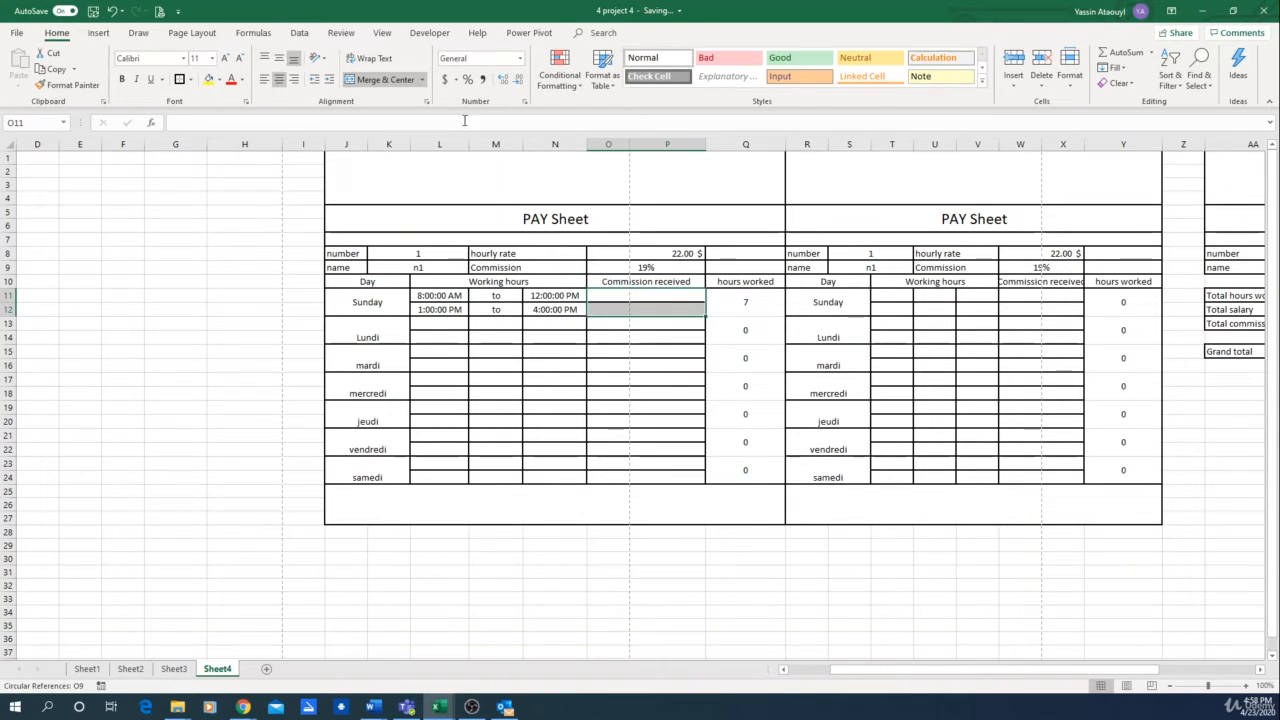
left_click(374, 79)
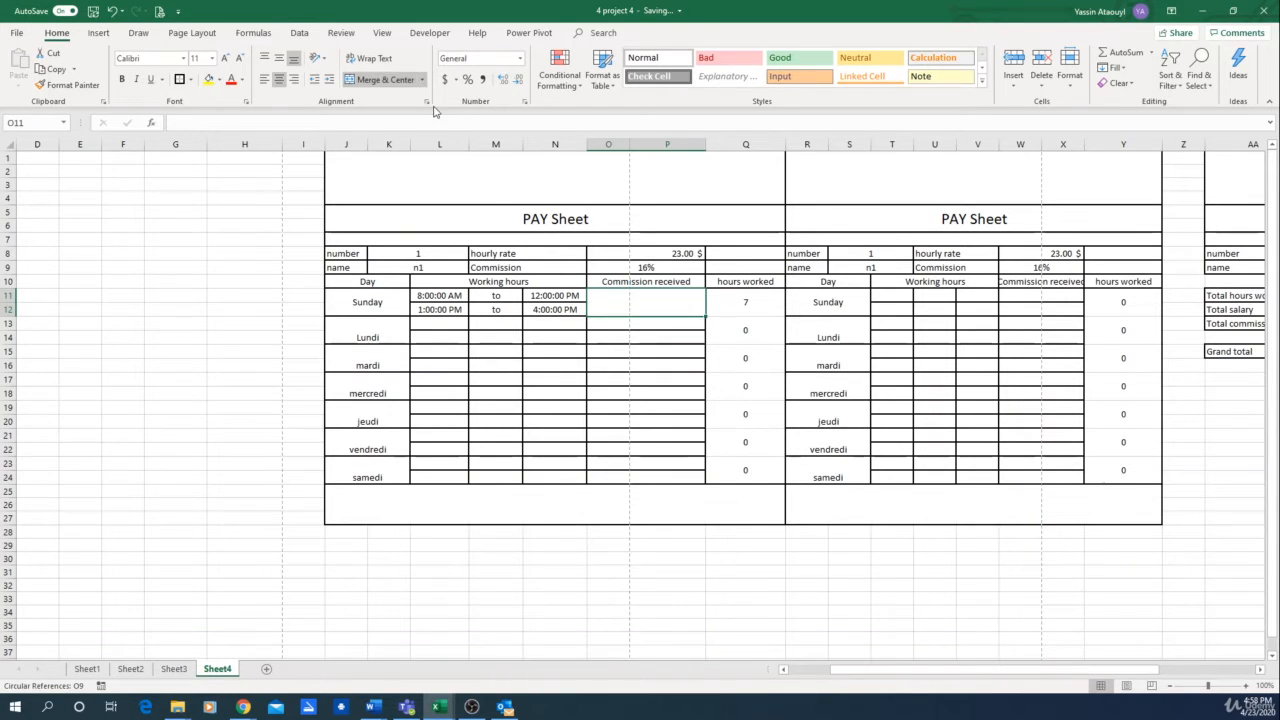
Step: Copy Sunday's merged commission-received cell onto the Lundi rows, O13:P14
key("Down")
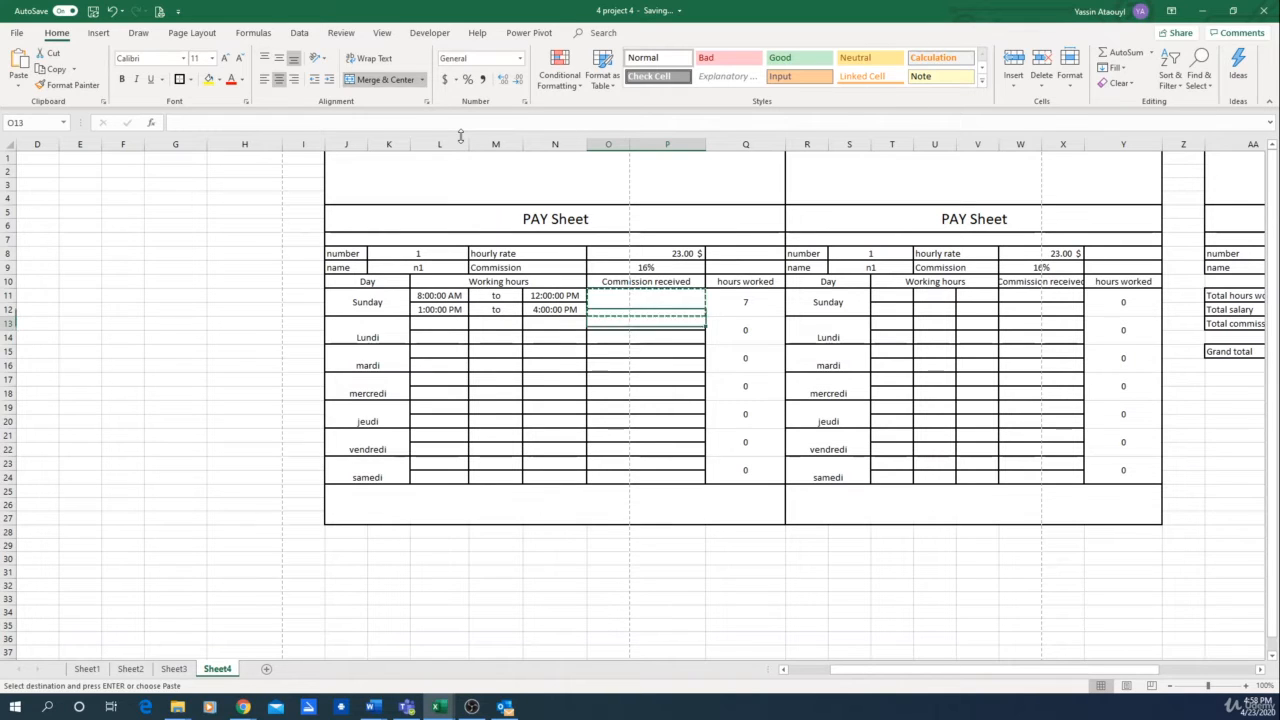
key("ctrl+v")
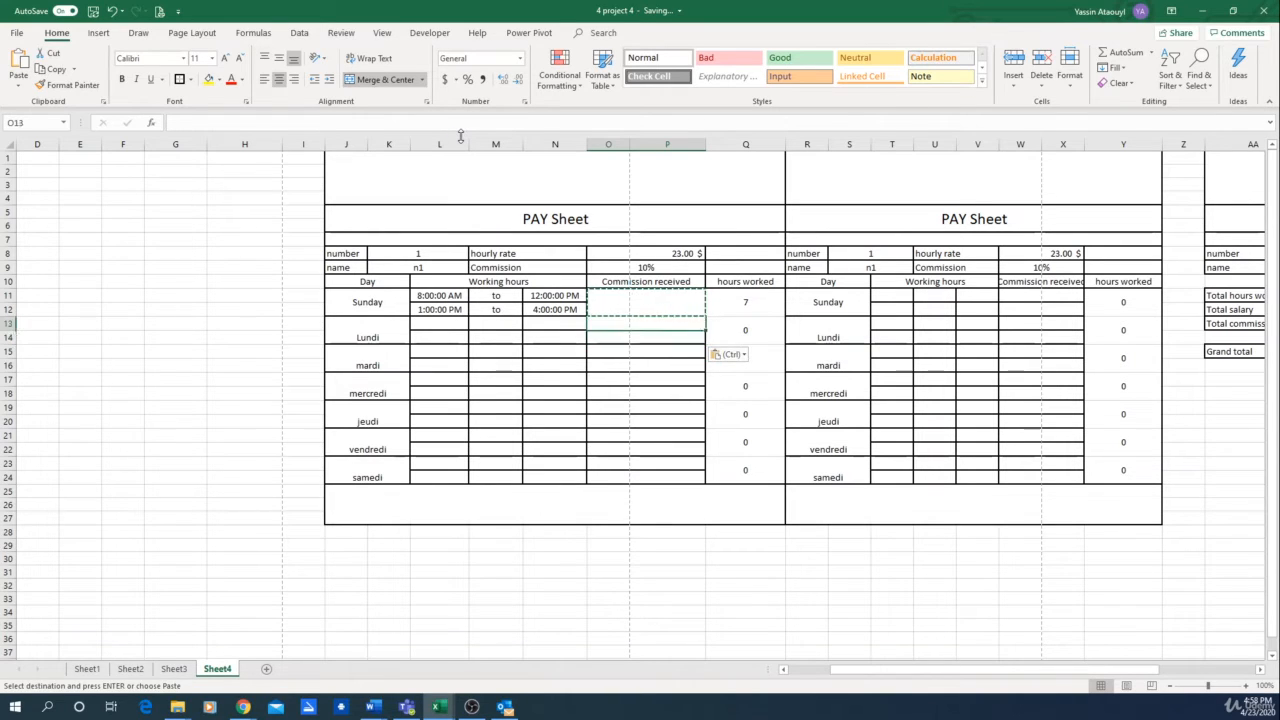
left_click(659, 355)
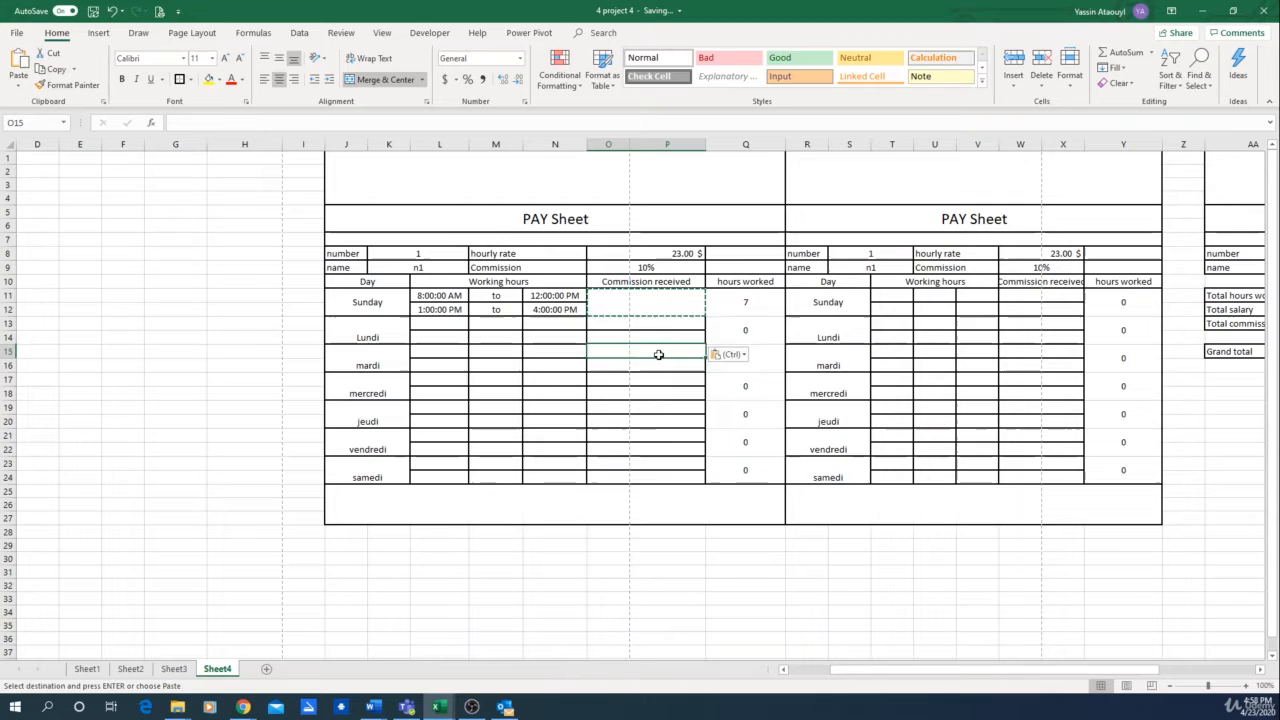
left_click(663, 301)
key("Down")
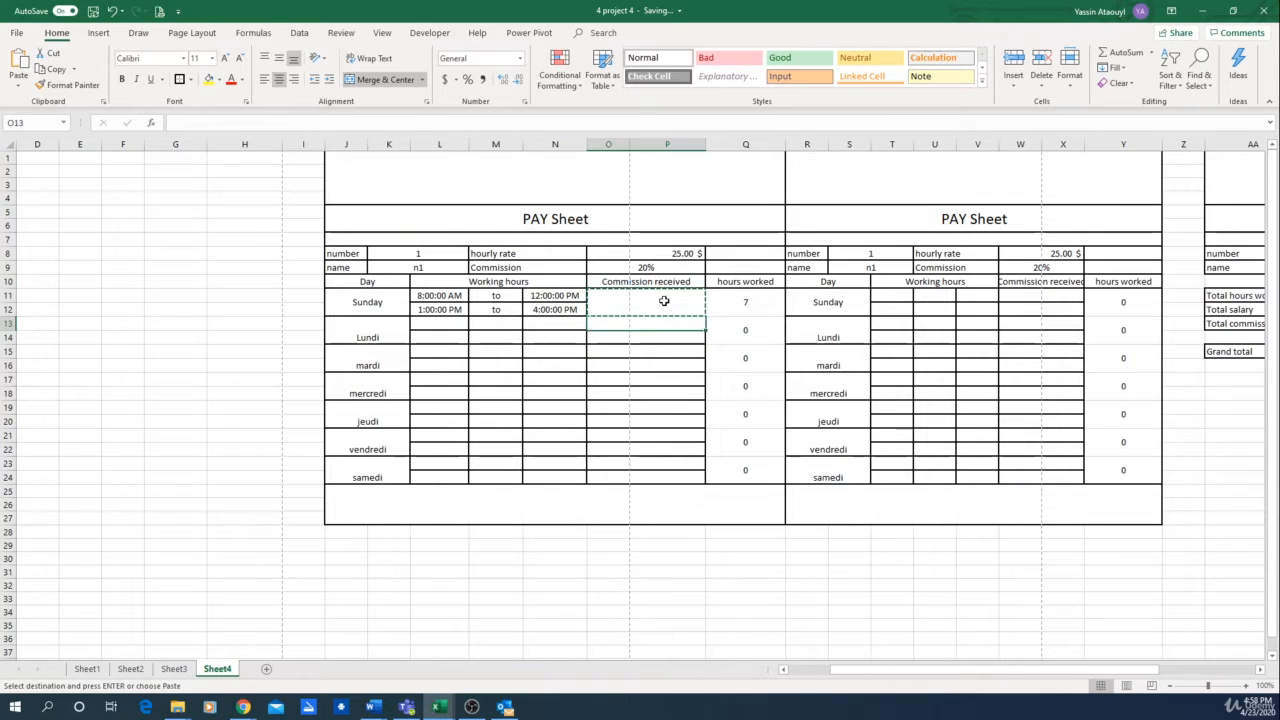
key("ctrl+v")
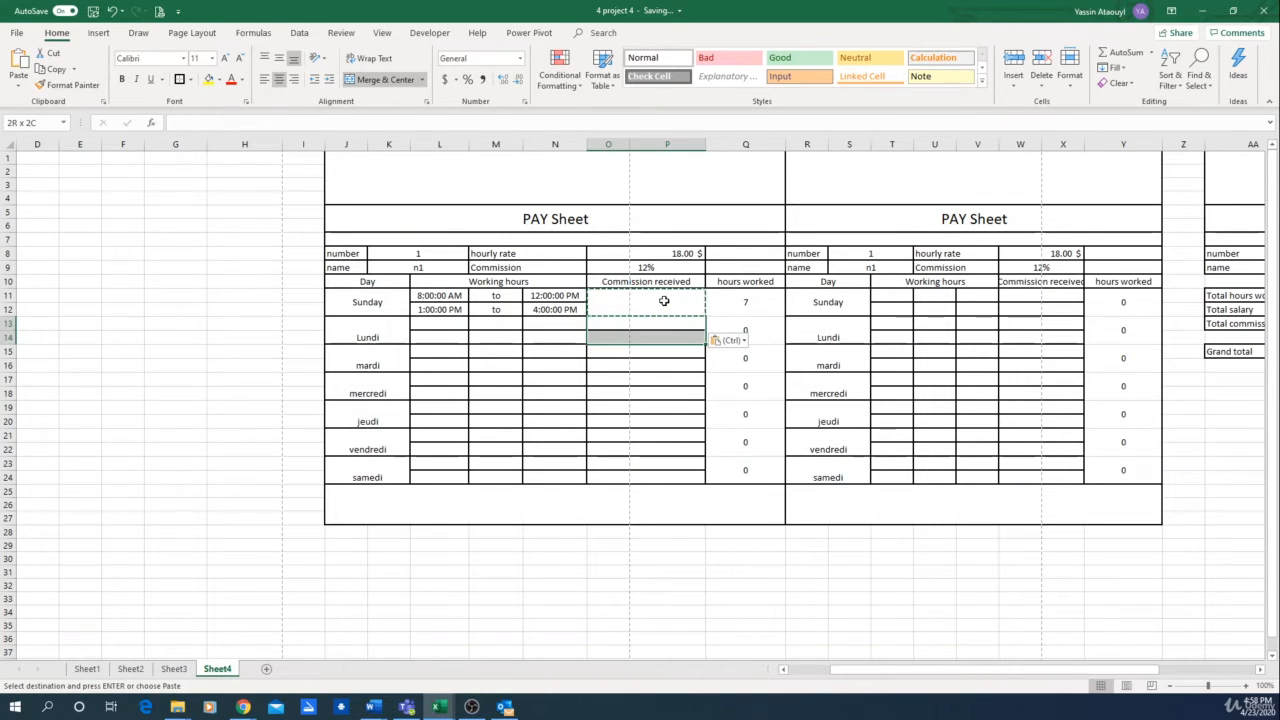
key("Escape")
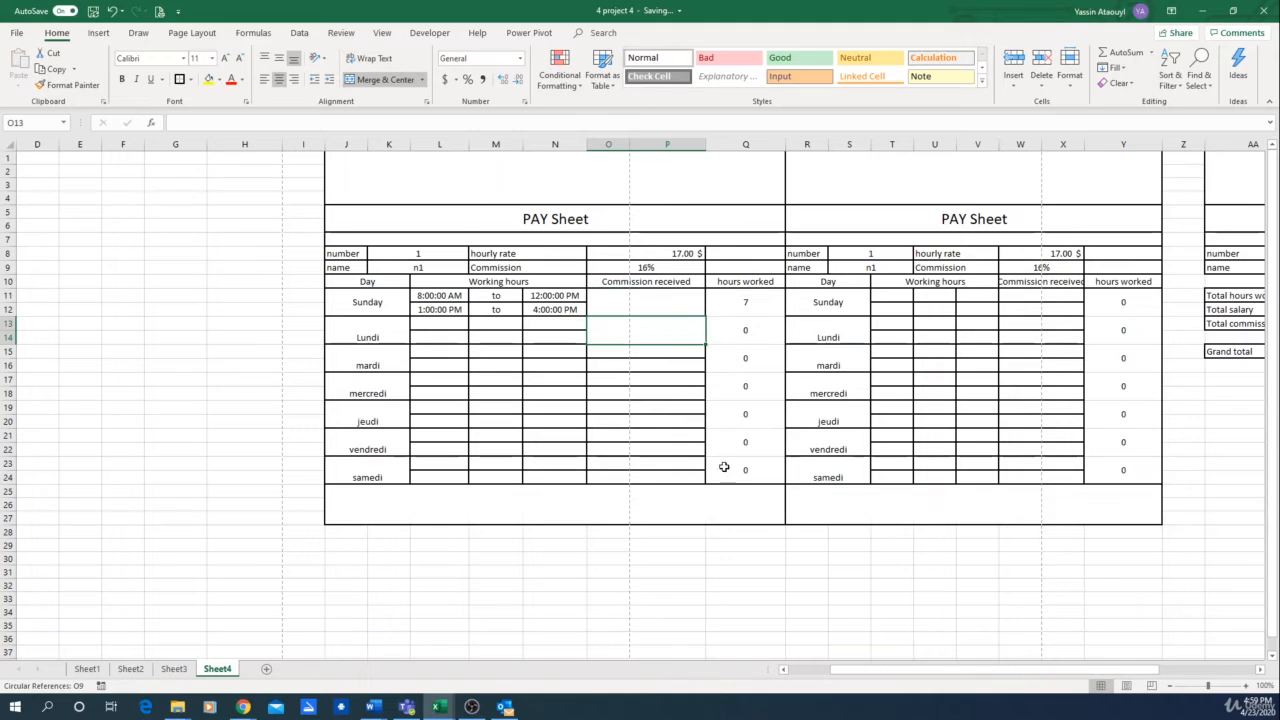
Step: Copy the merged Sunday and Lundi commission-received cells onto the mardi through vendredi rows, O15:P22
left_click(705, 442)
left_click_drag(663, 297, 657, 325)
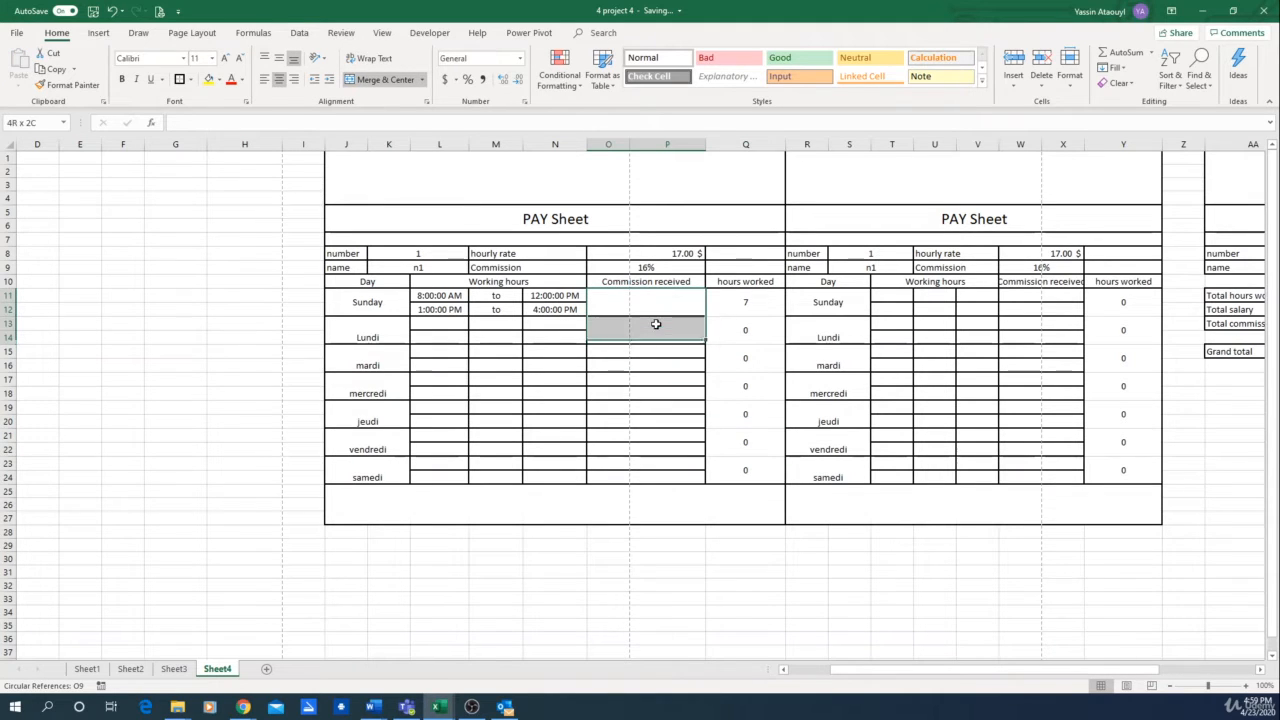
key("ctrl+c")
left_click(620, 354)
key("ctrl+v")
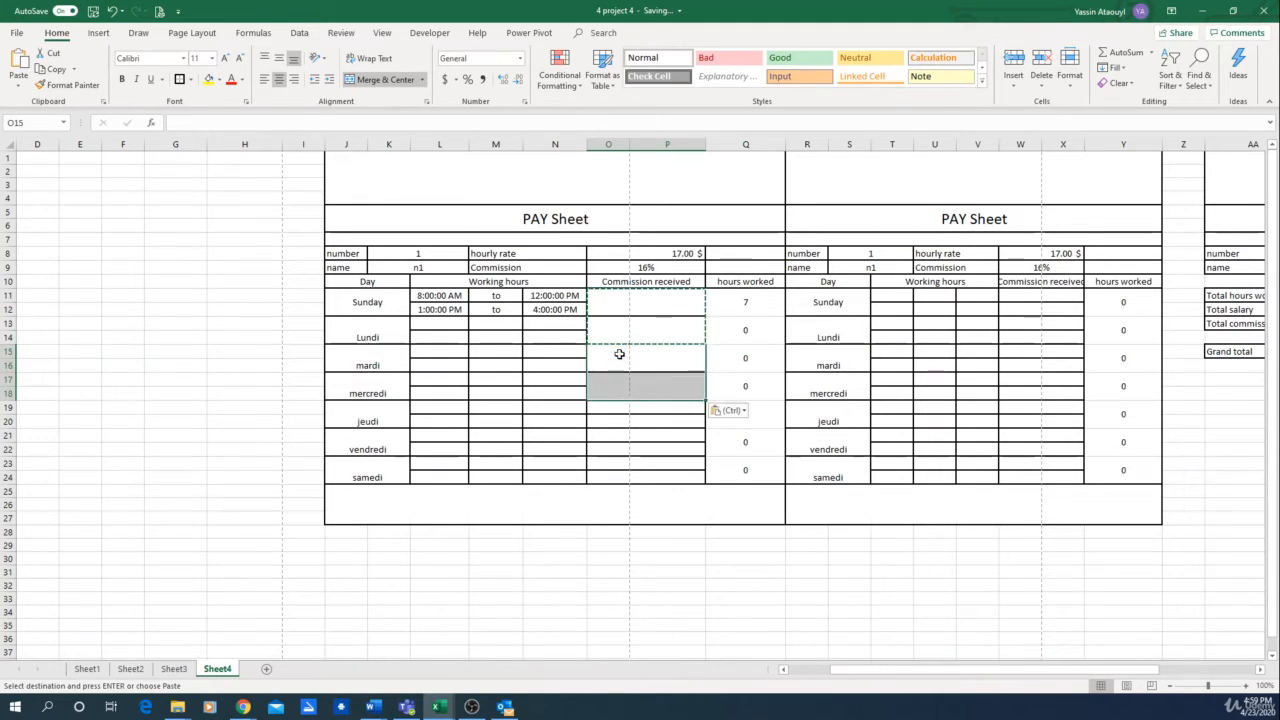
left_click(621, 413)
key("ctrl+v")
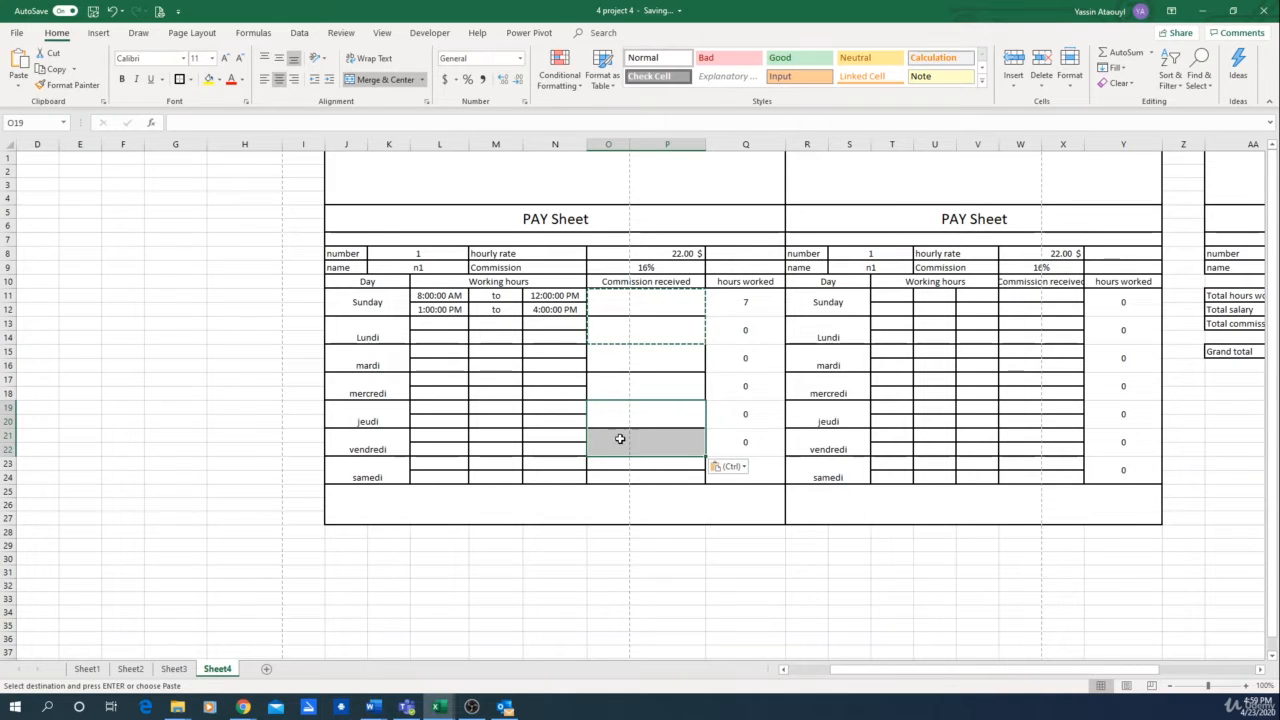
Step: Merge and center samedi's two commission-received rows, O23:P24, to match the other days
left_click(620, 439)
key("ctrl+c")
left_click(625, 470)
key("ctrl+v")
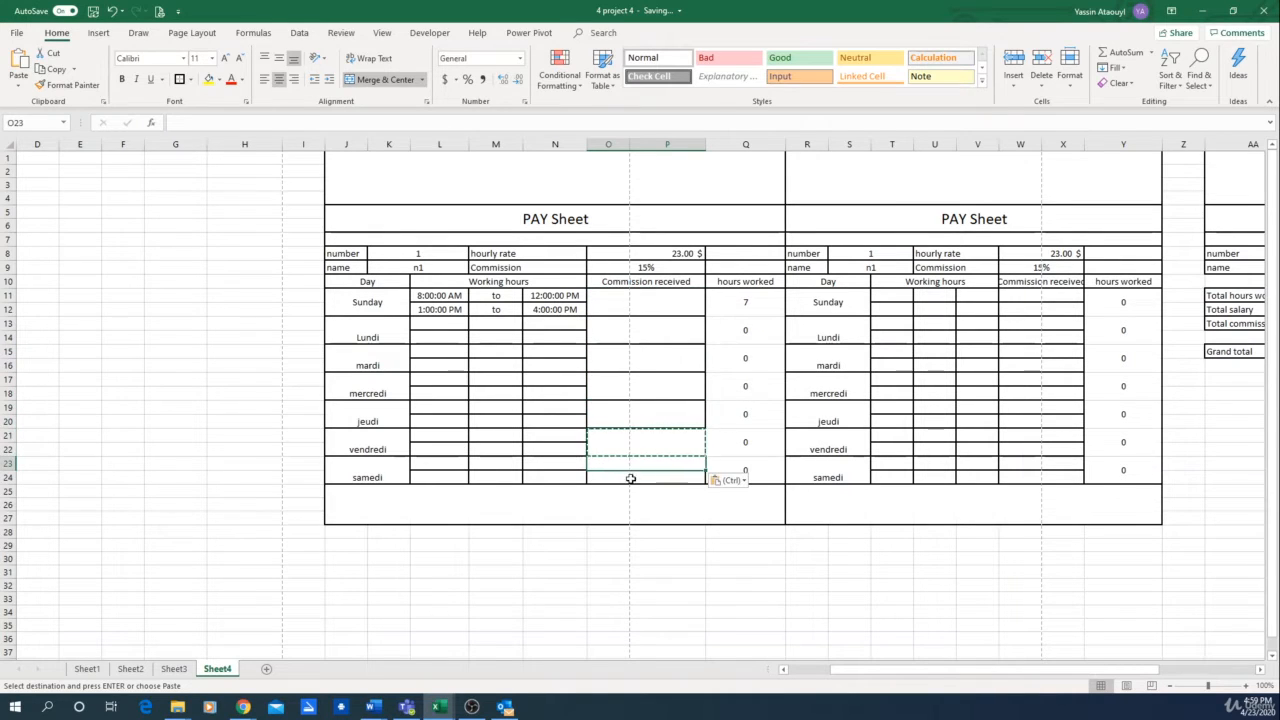
left_click_drag(627, 466, 685, 479)
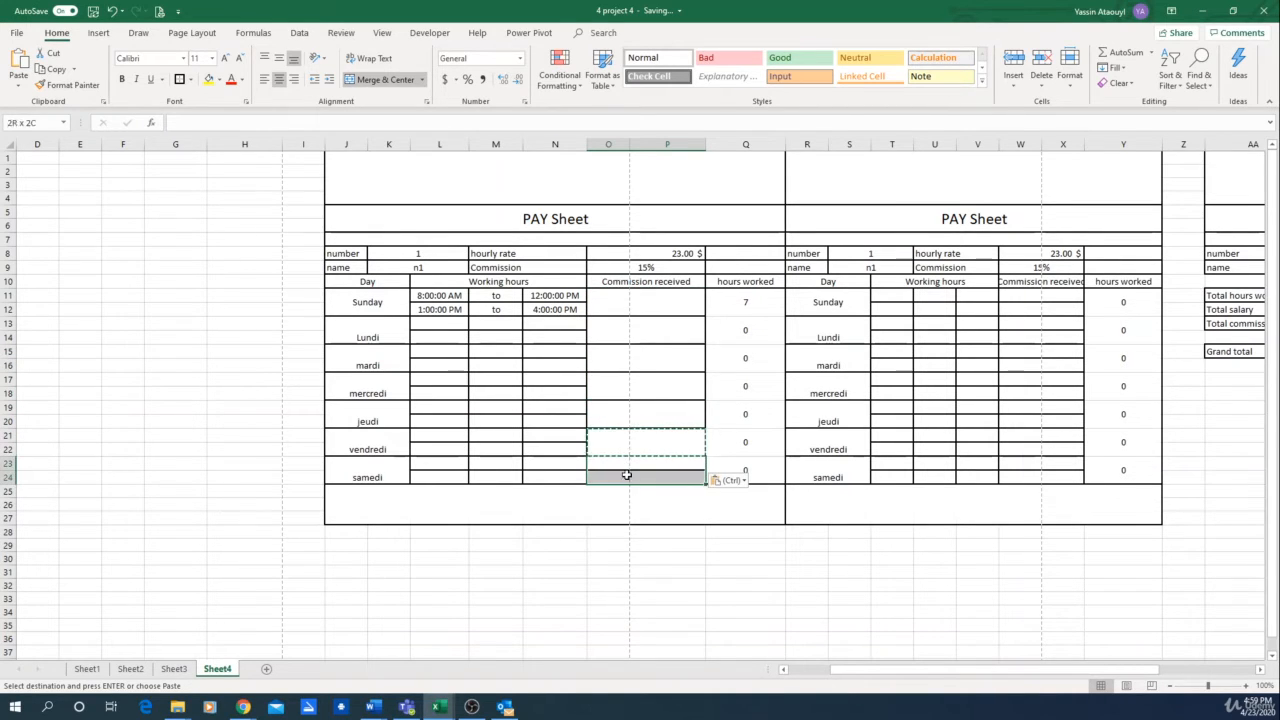
left_click(367, 80)
Step: Link Sunday's commission received, O11, to Sheet2 with =Sheet2!G19 and apply the dollar Accounting format
left_click(663, 306)
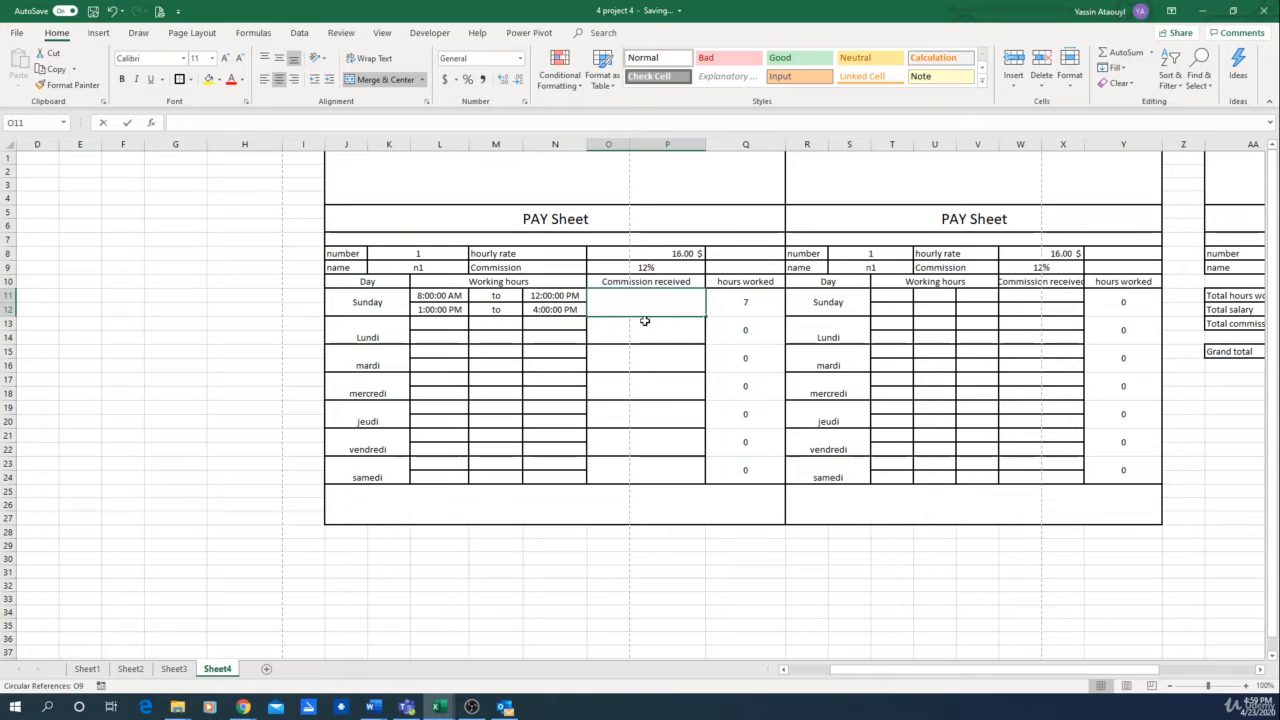
type("=")
left_click(130, 668)
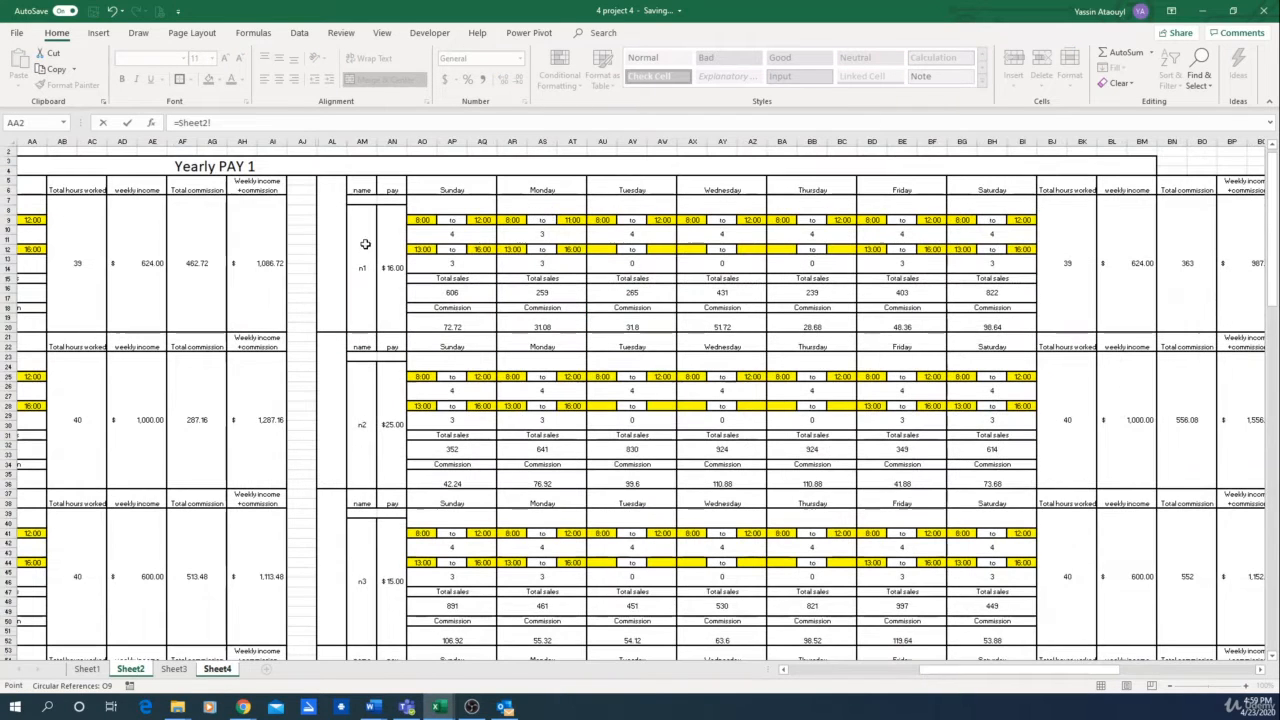
left_click_drag(972, 672, 763, 678)
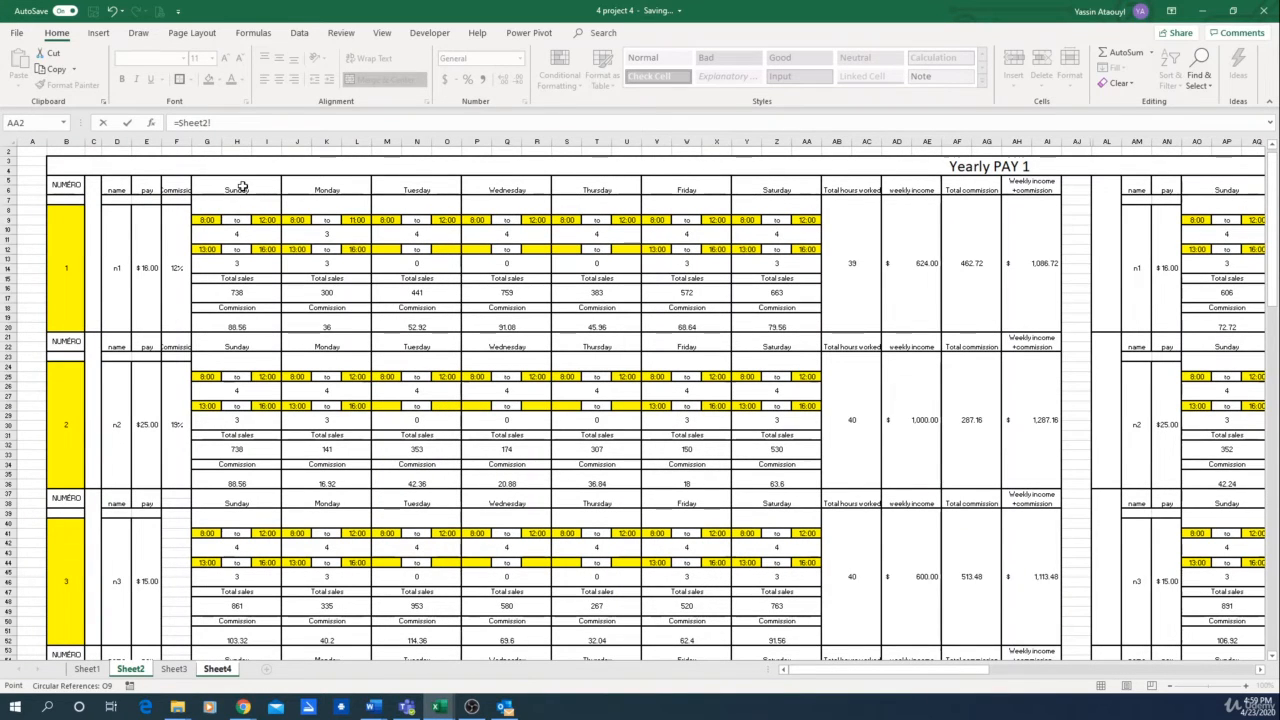
left_click(231, 327)
key("Return")
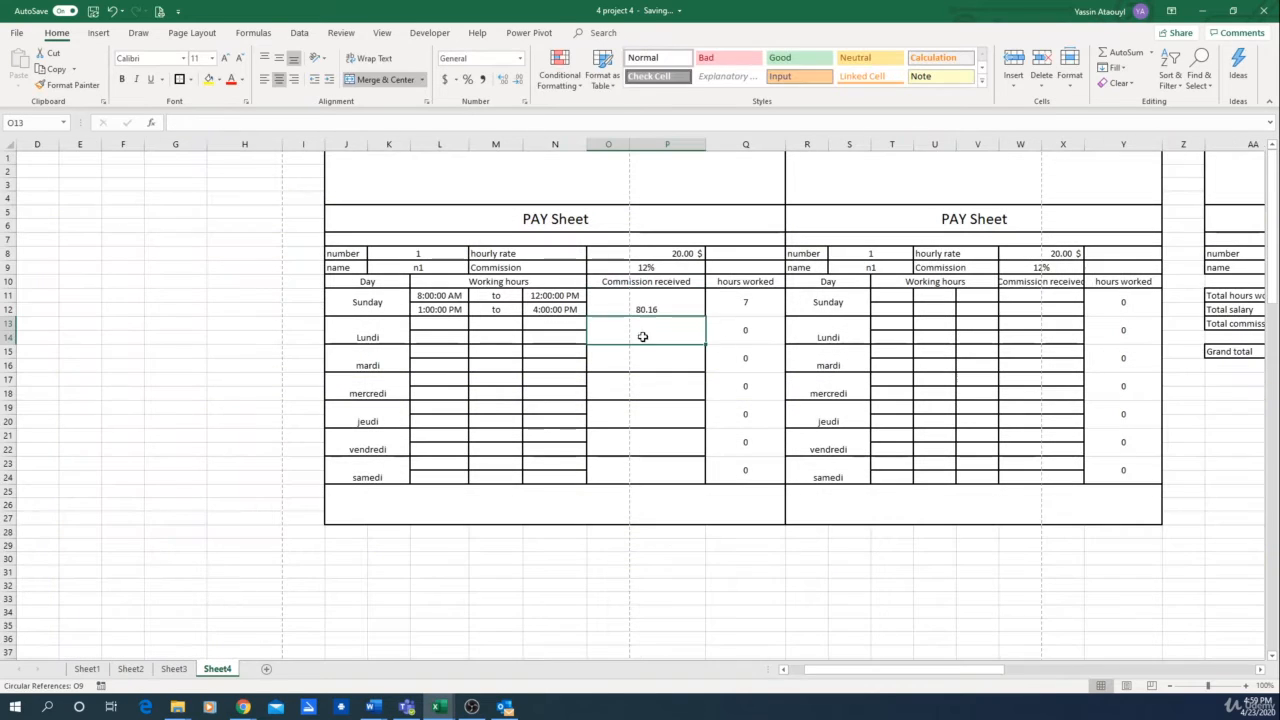
left_click(640, 308)
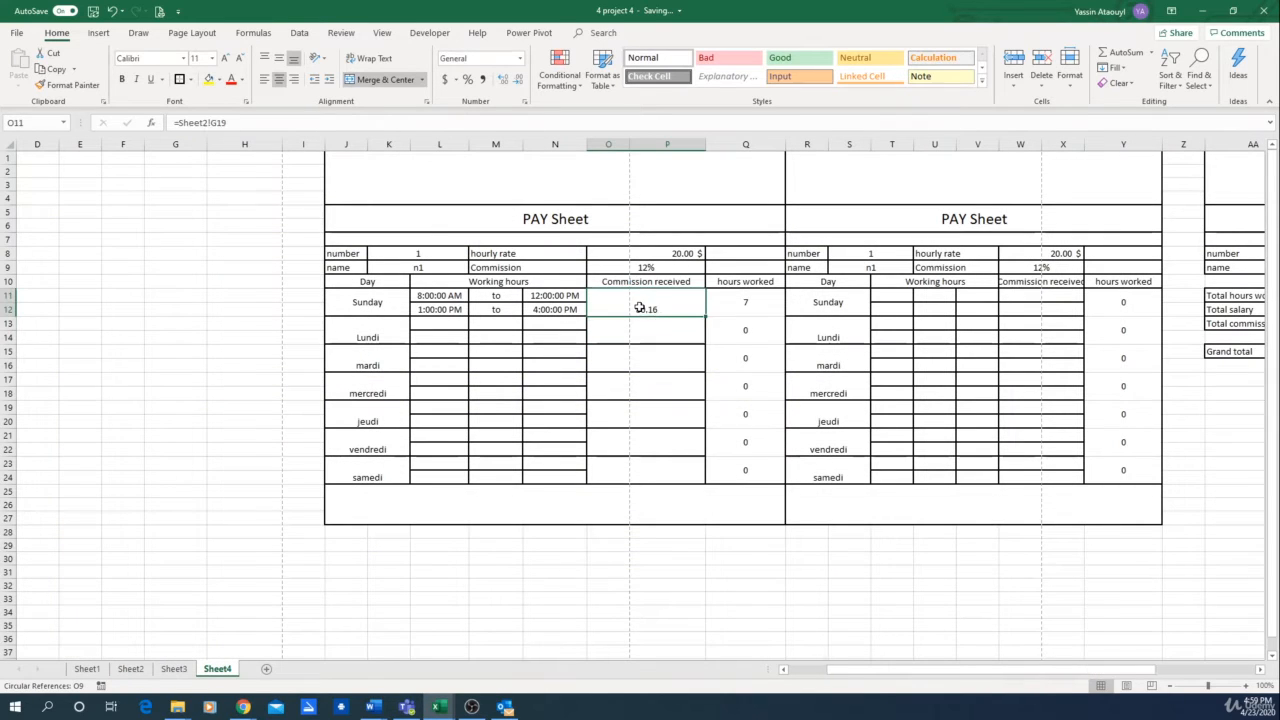
left_click(443, 80)
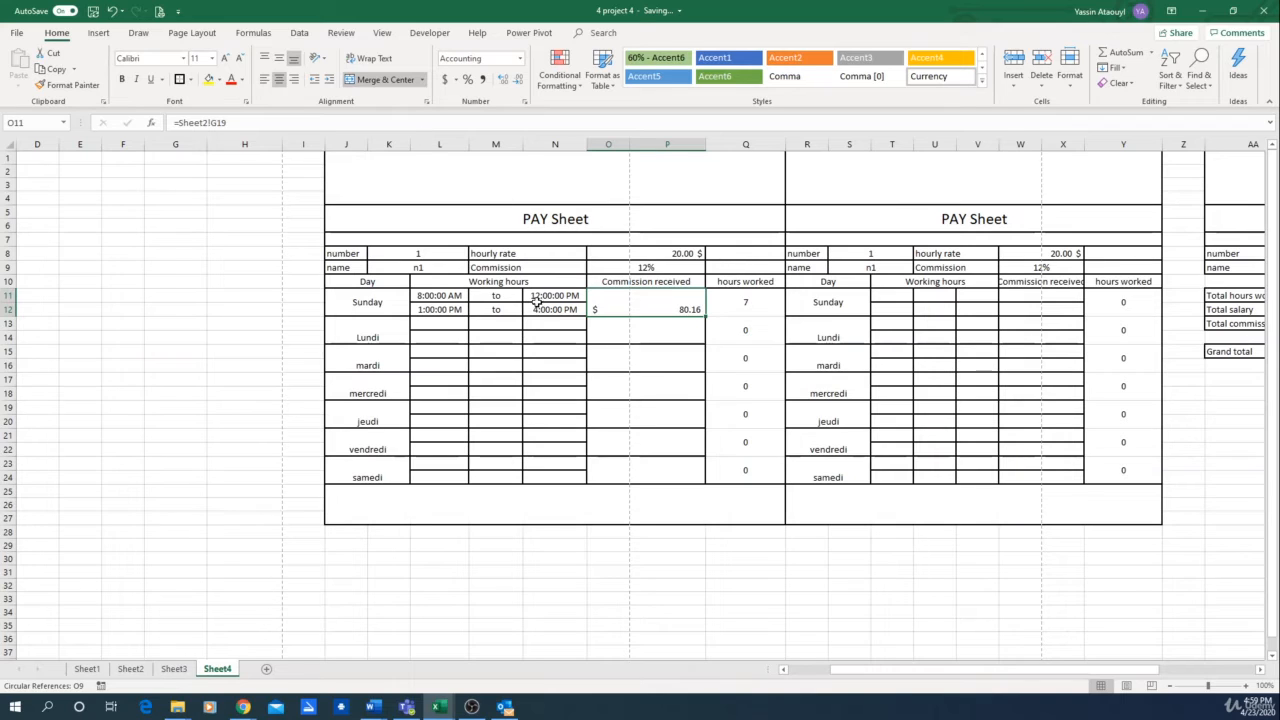
Step: Clear the existing formula from Sunday's hours-worked cell, Q11, in the first PAY Sheet
left_click(745, 304)
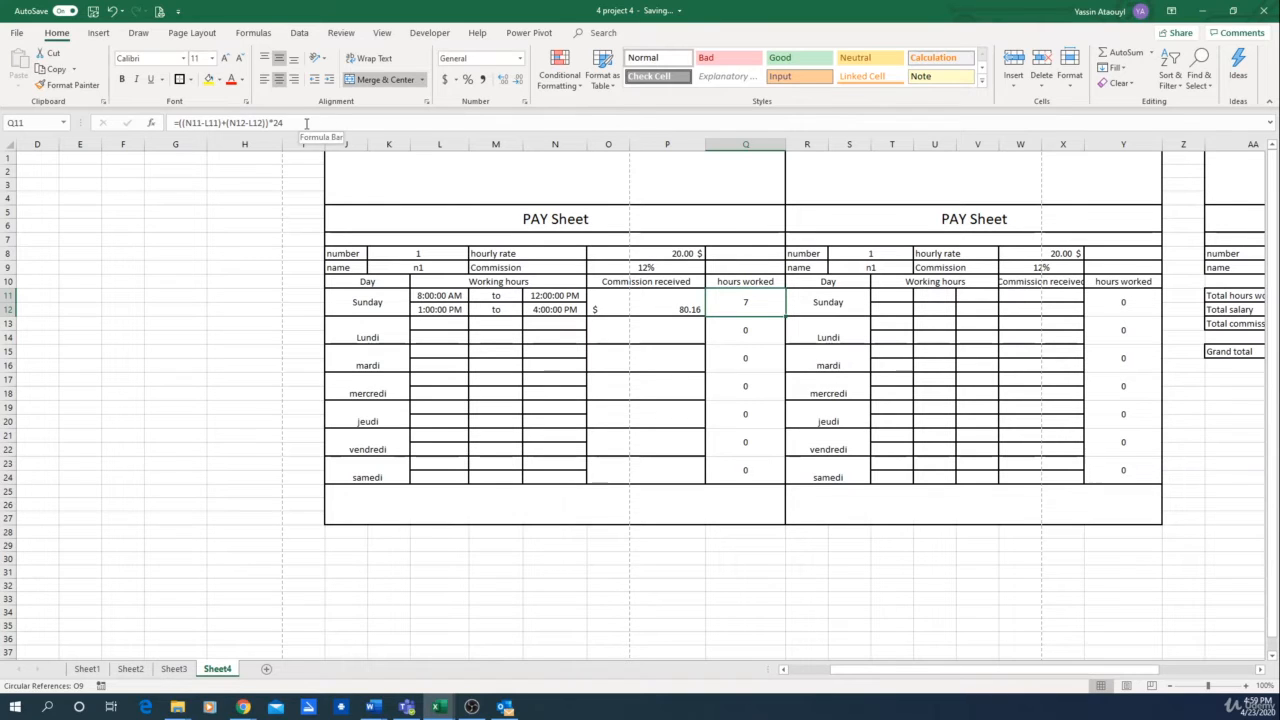
left_click_drag(306, 122, 124, 125)
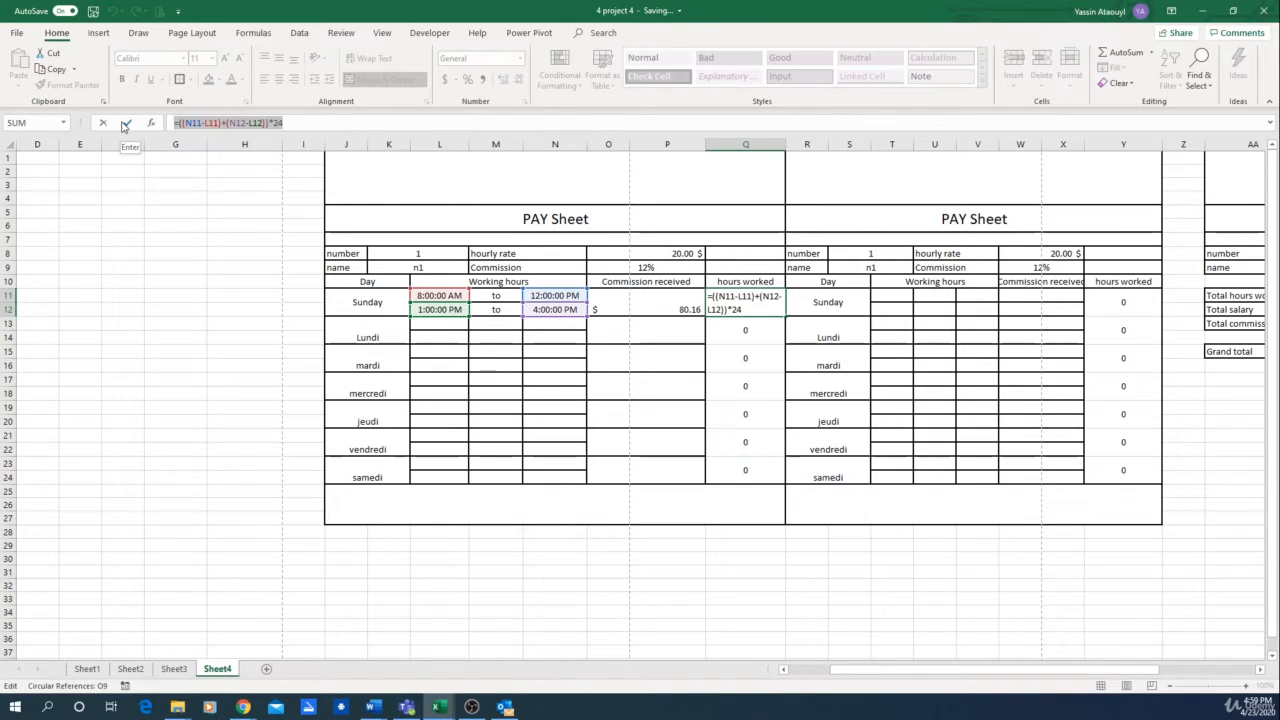
key("Delete")
left_click(124, 125)
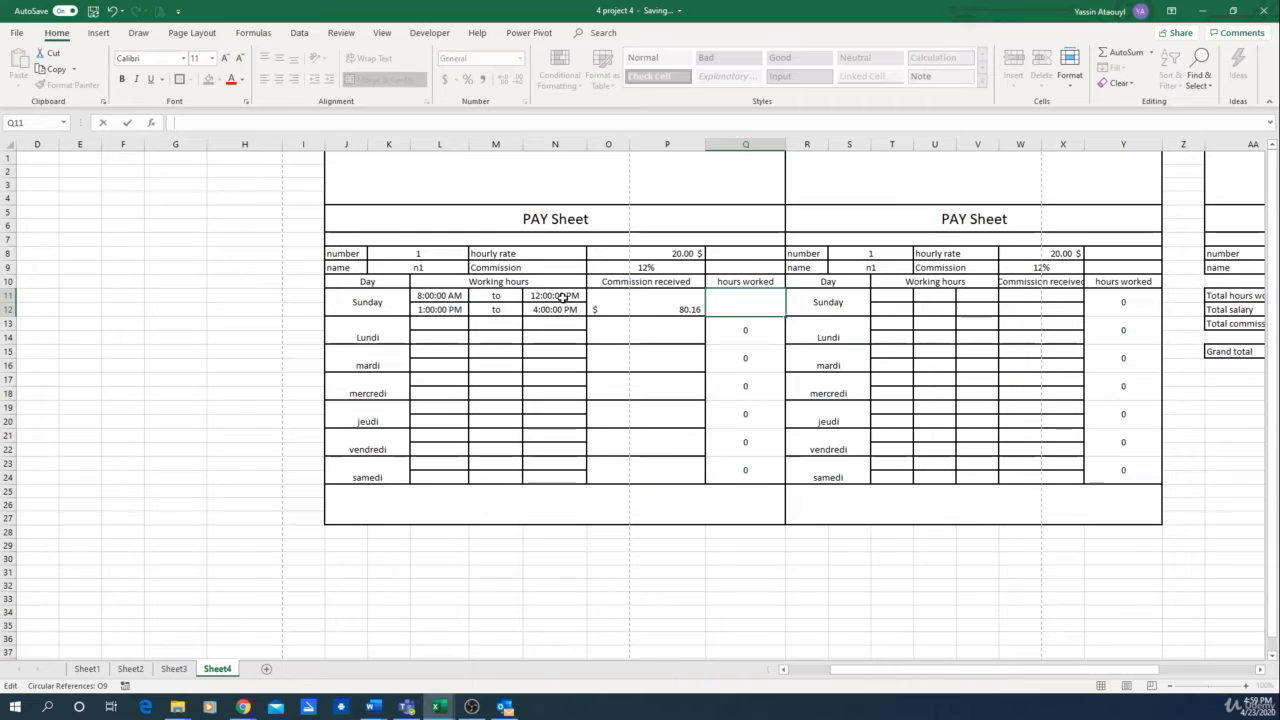
Step: Calculate Sunday's hours worked in Q11 with the formula =((N11-L11)+(N12-L12))*24
type("=")
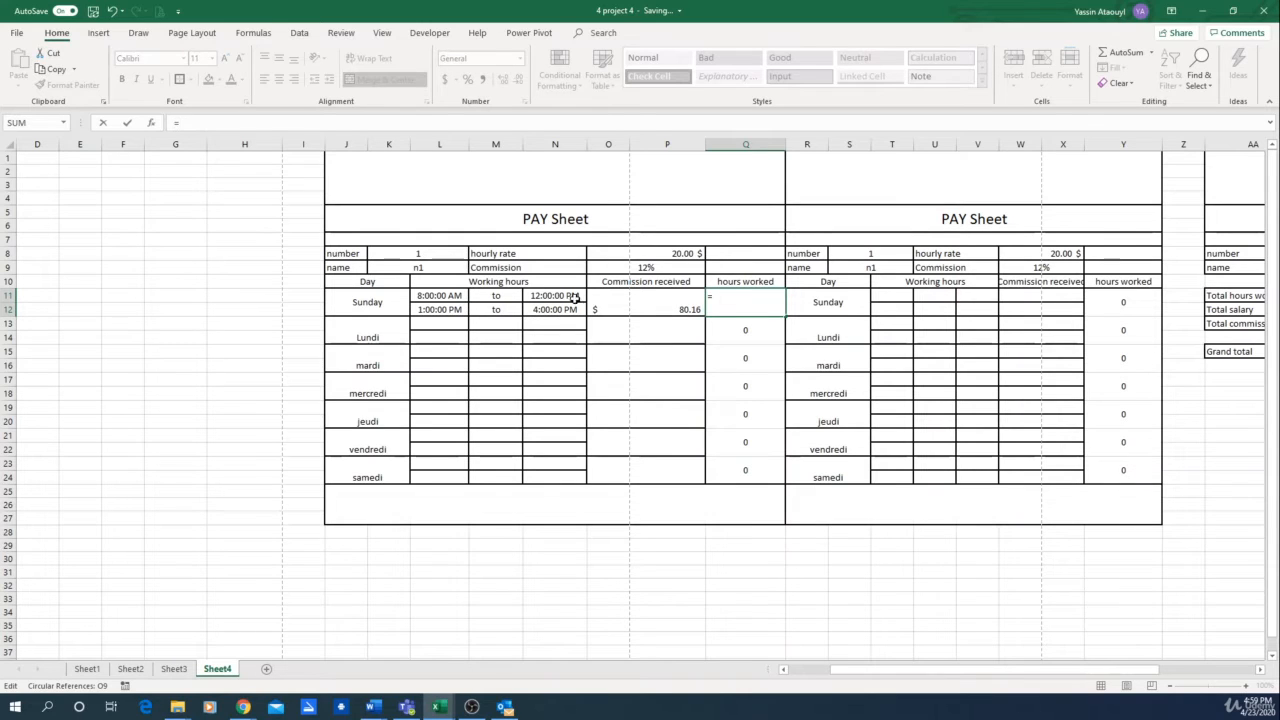
left_click(563, 296)
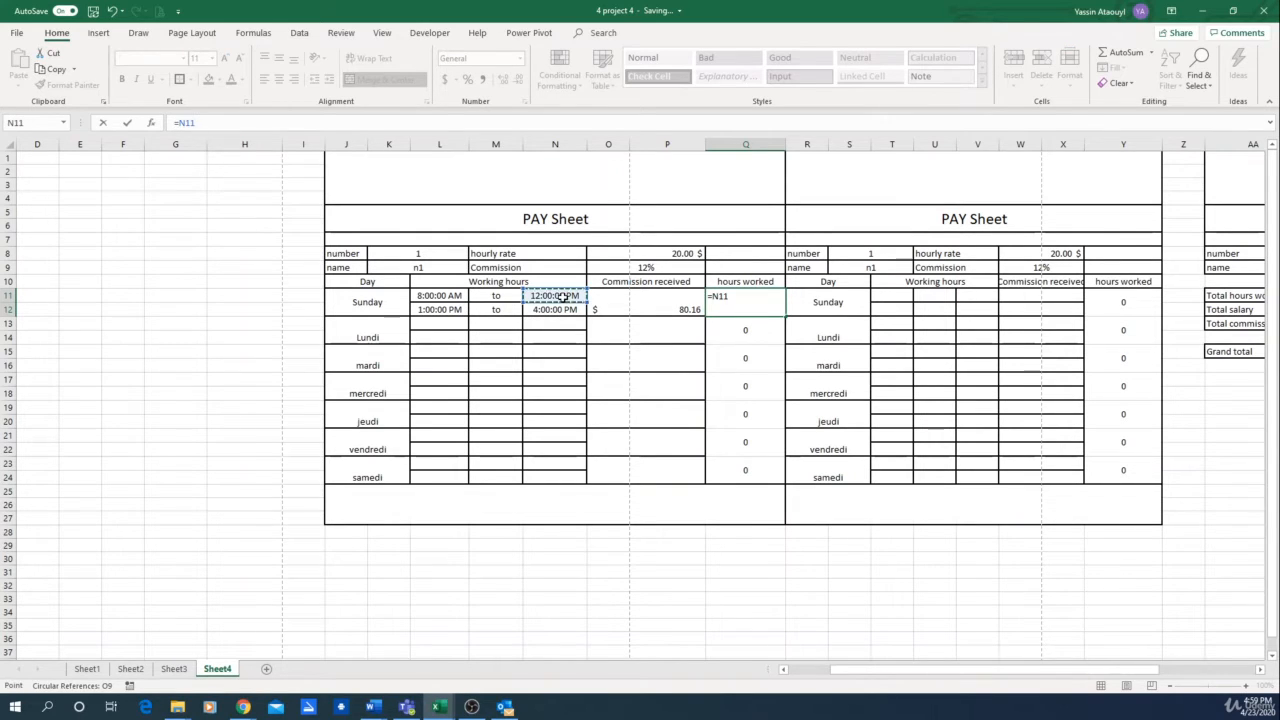
type("-")
left_click(429, 296)
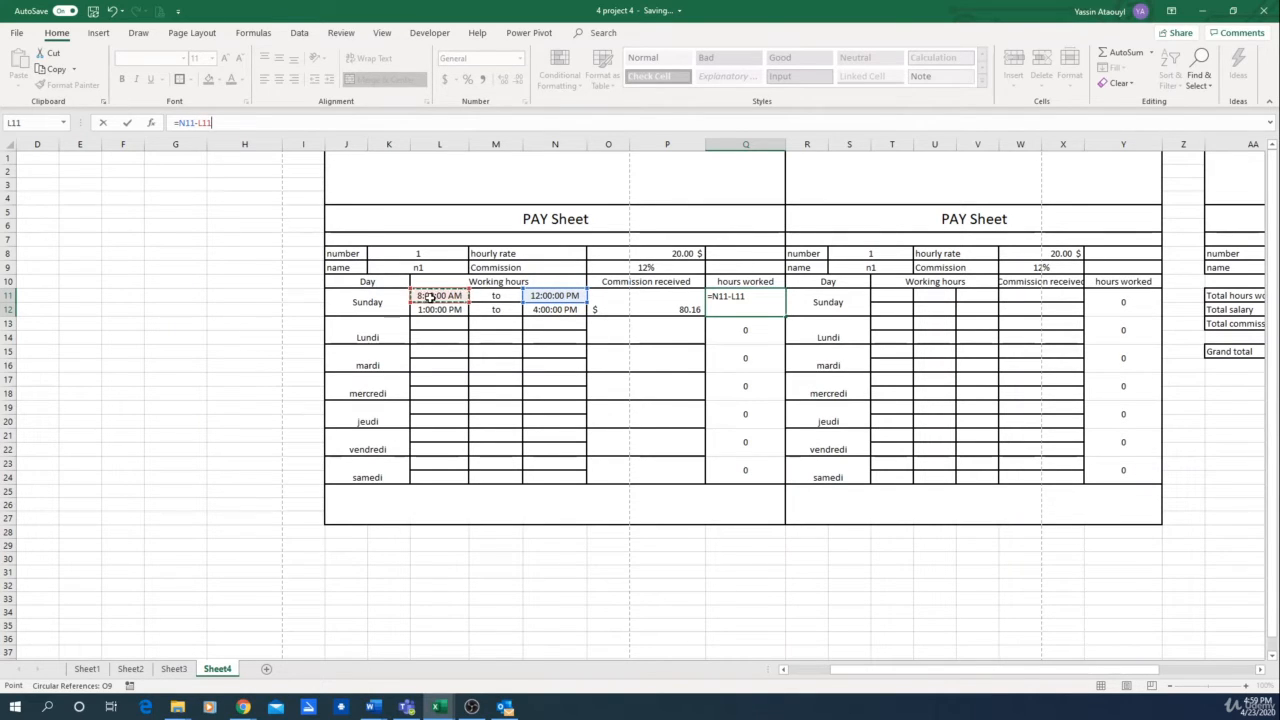
type(")+(")
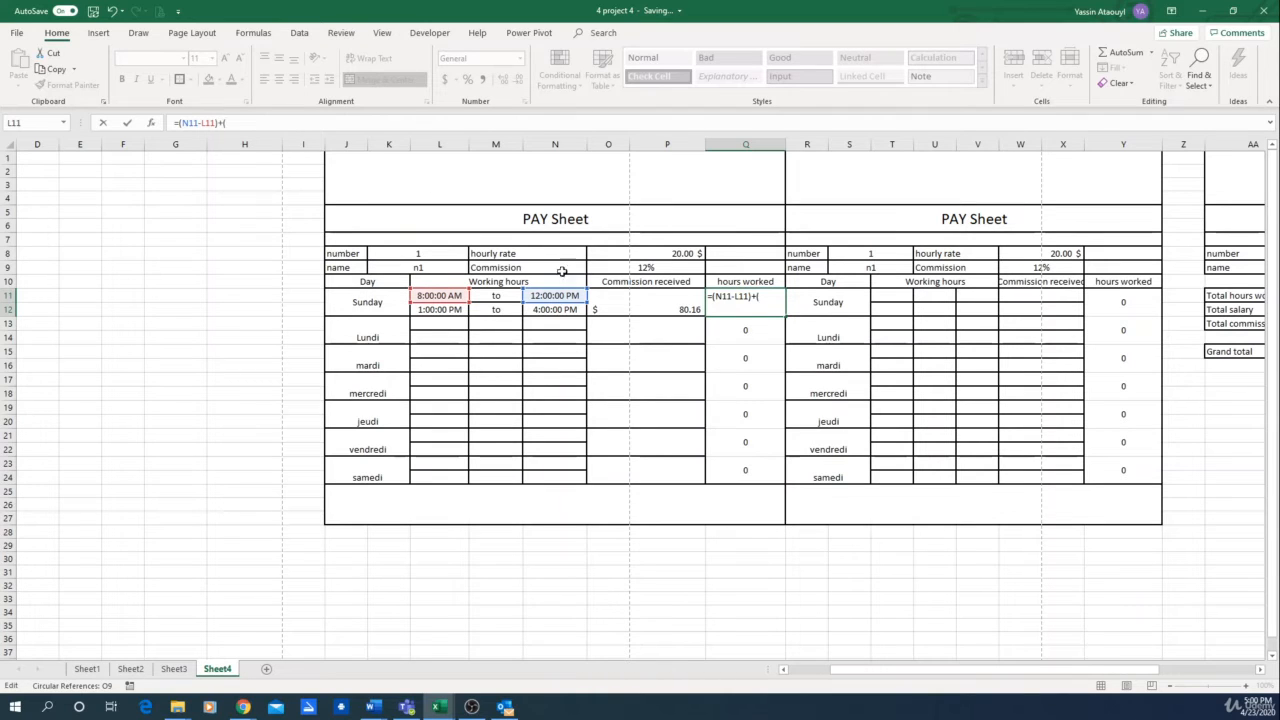
type("+(")
left_click(555, 309)
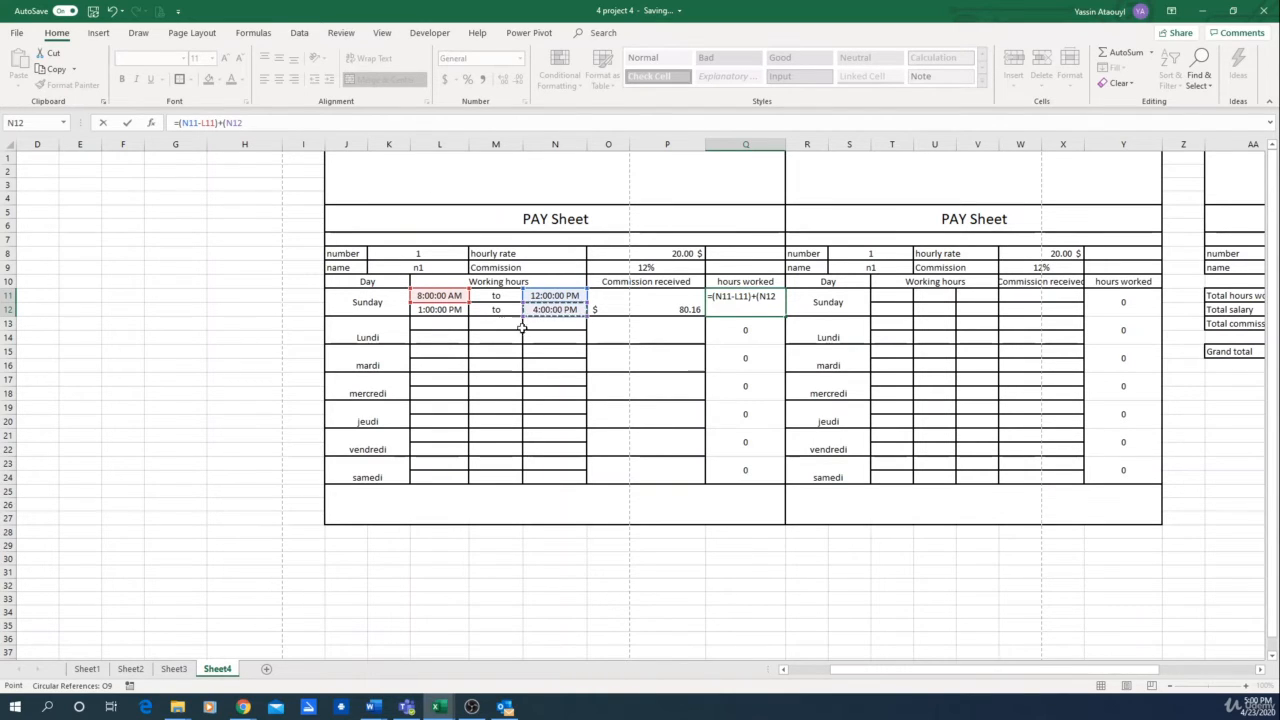
type("-")
left_click(441, 310)
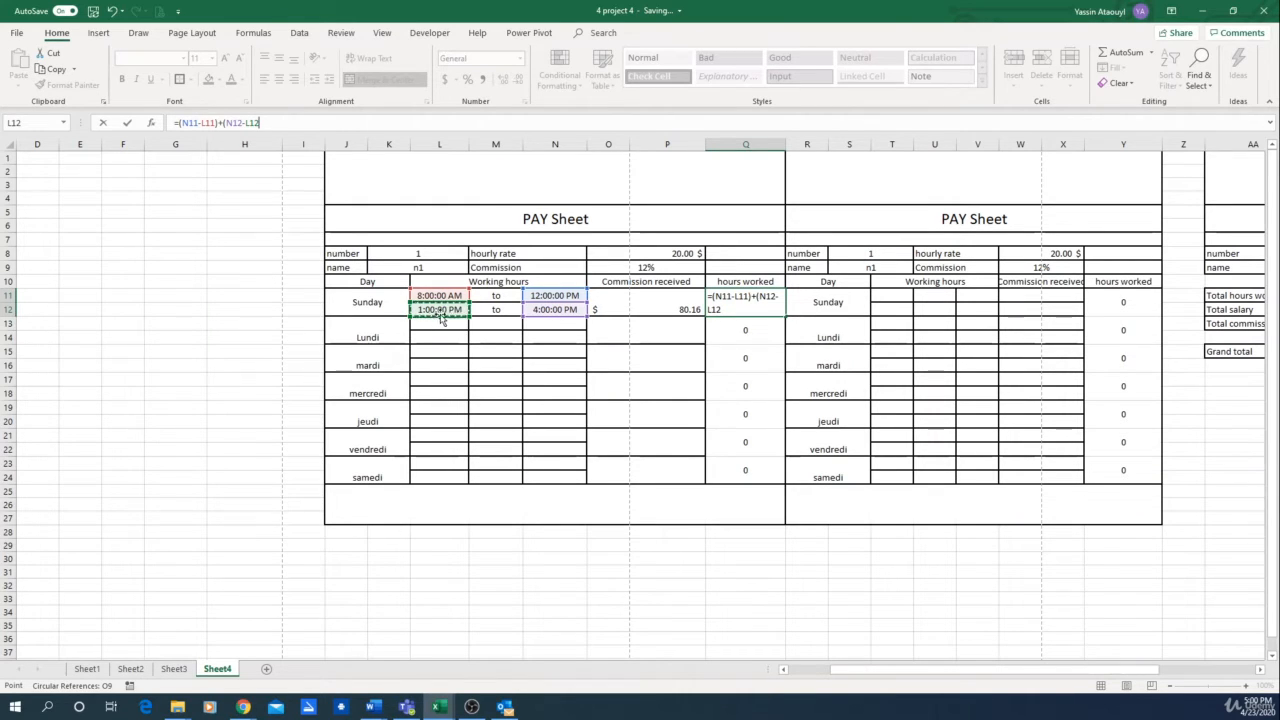
type(")")
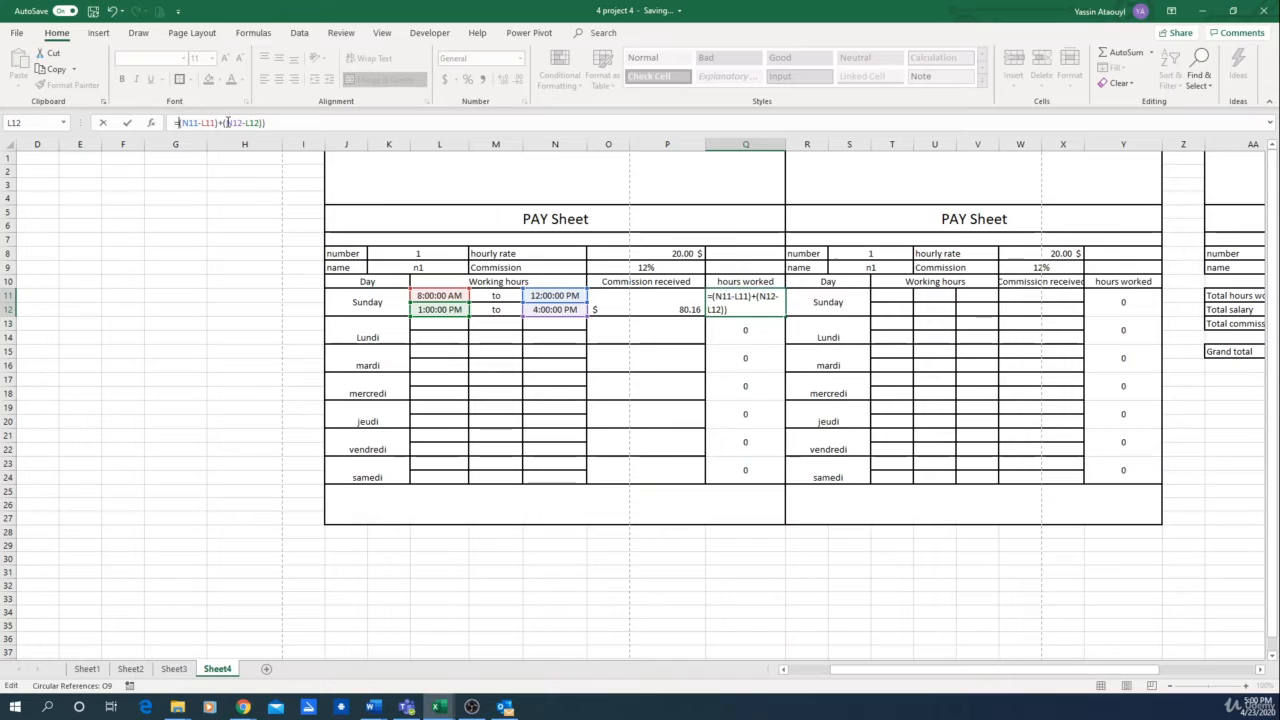
type("(")
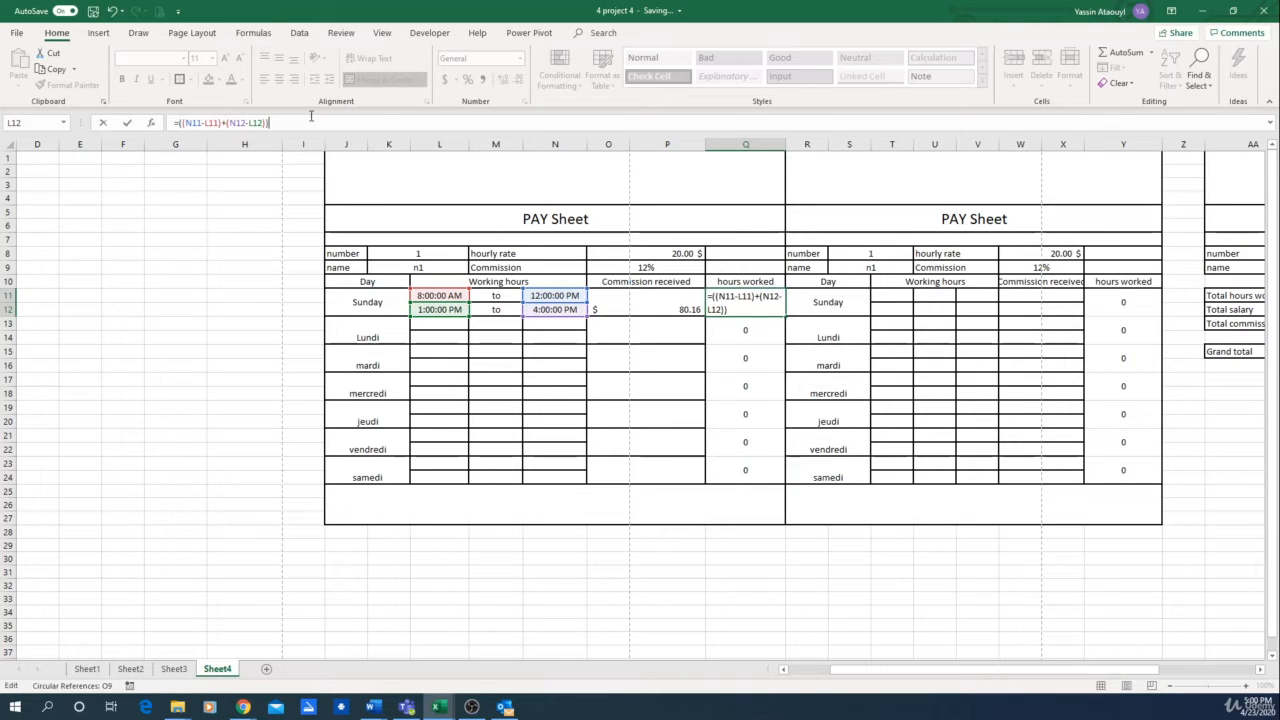
key("Return")
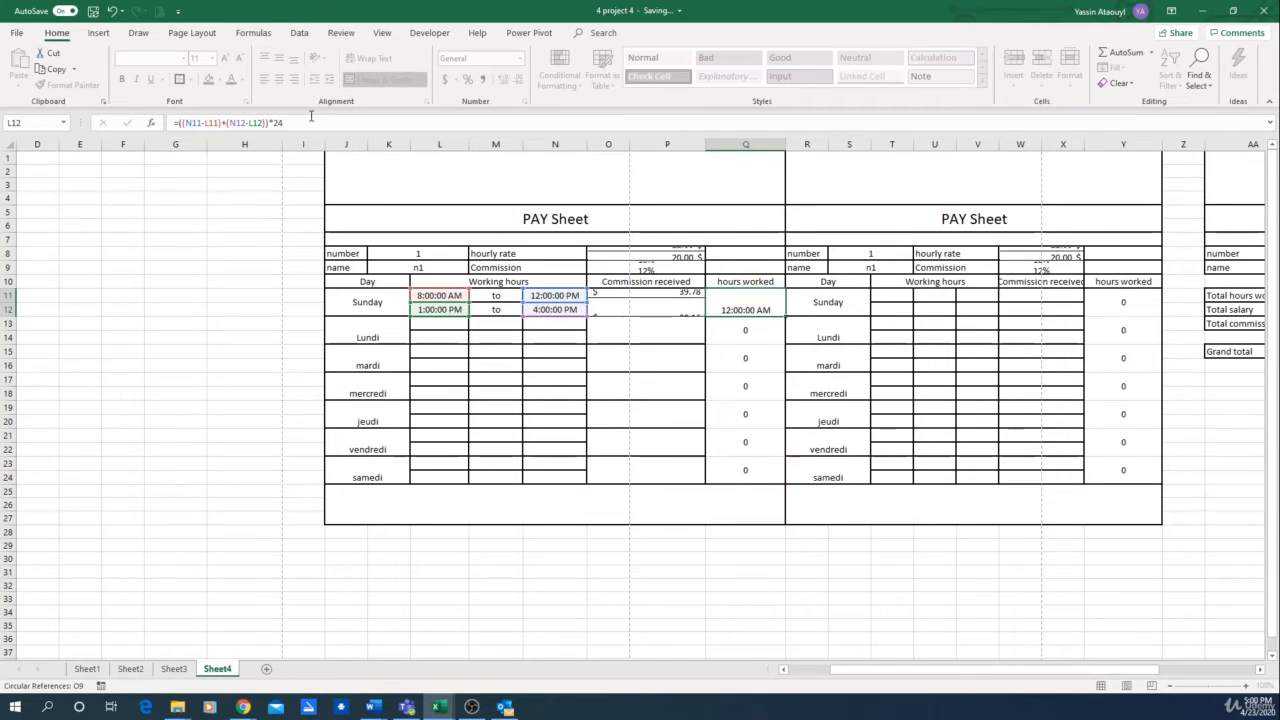
Step: Set the number format of Sunday's hours worked, Q11, to General and open its formula for editing
left_click(752, 306)
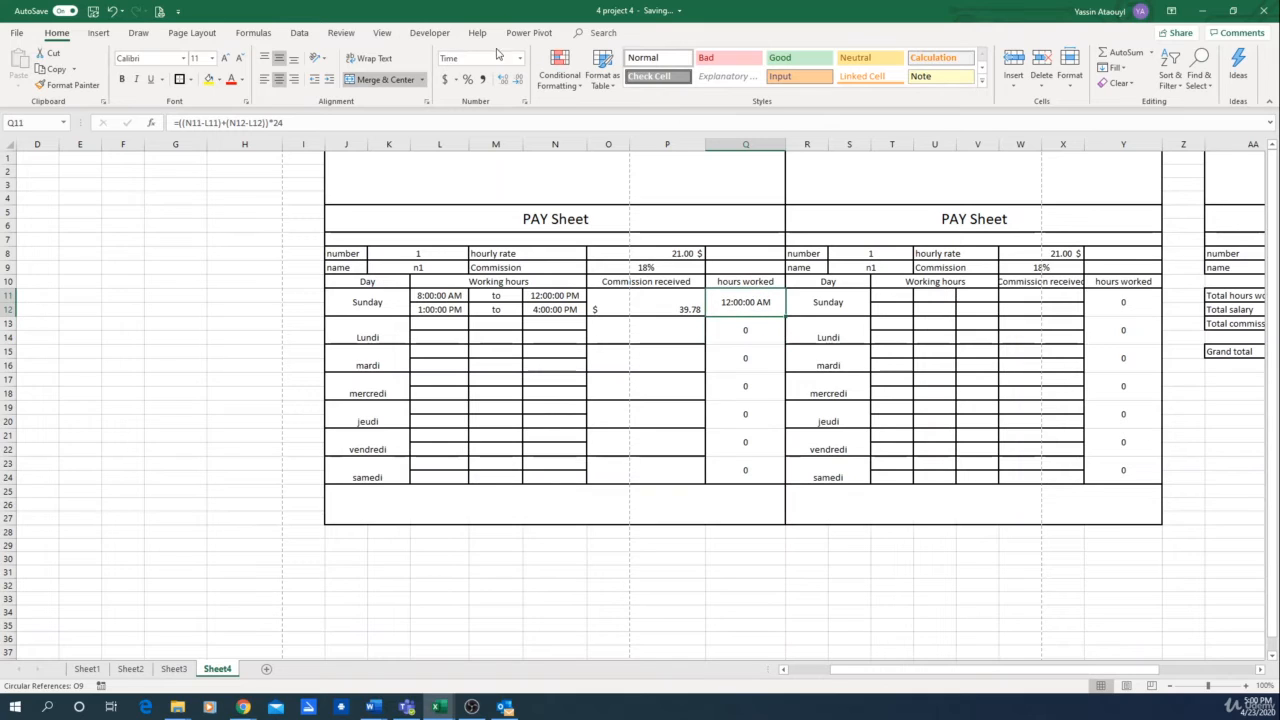
left_click(519, 58)
left_click(500, 108)
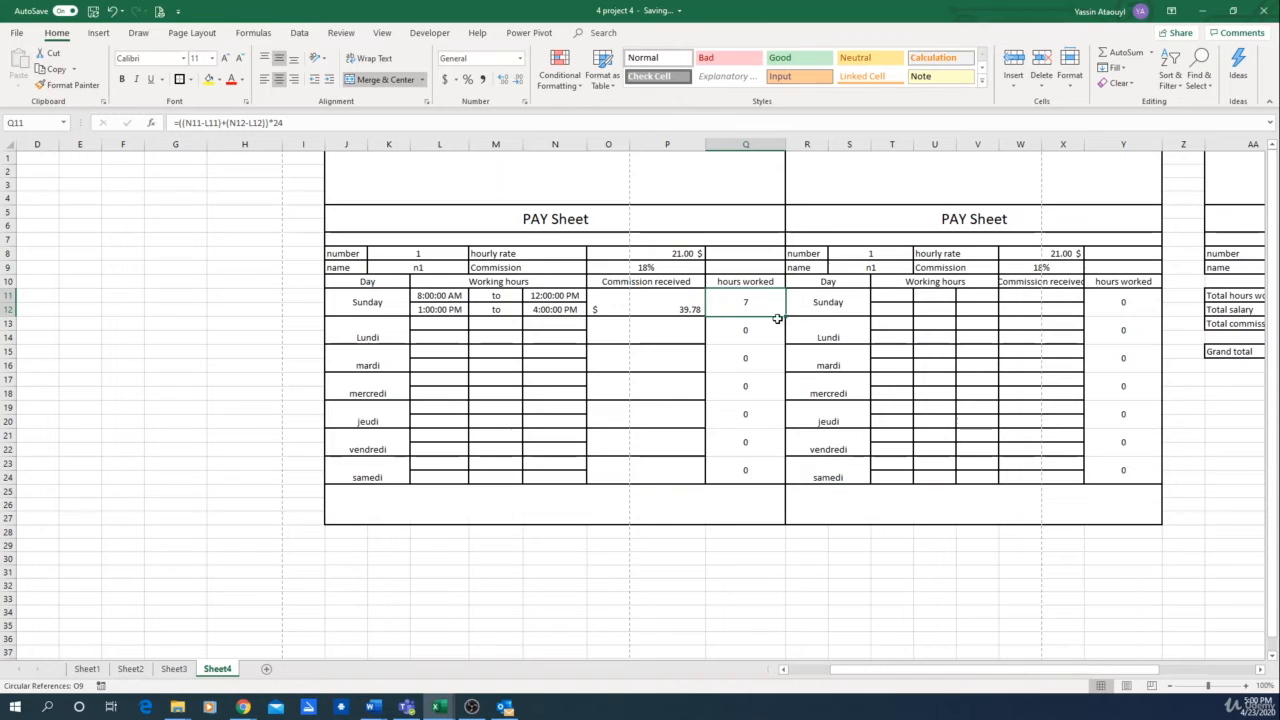
left_click(260, 123)
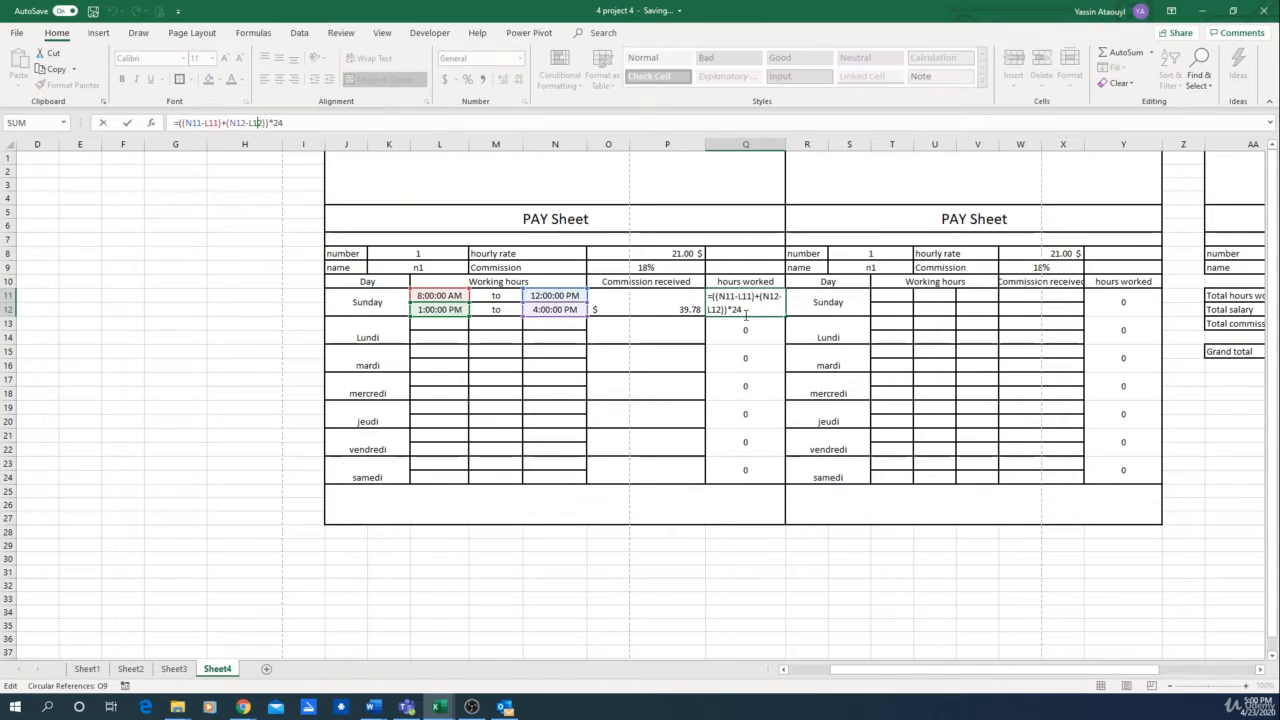
Step: Copy Sunday's hours-worked formula from Q11 down through samedi in the first PAY Sheet and set Q11:Q24 to General format
key("ctrl+Return")
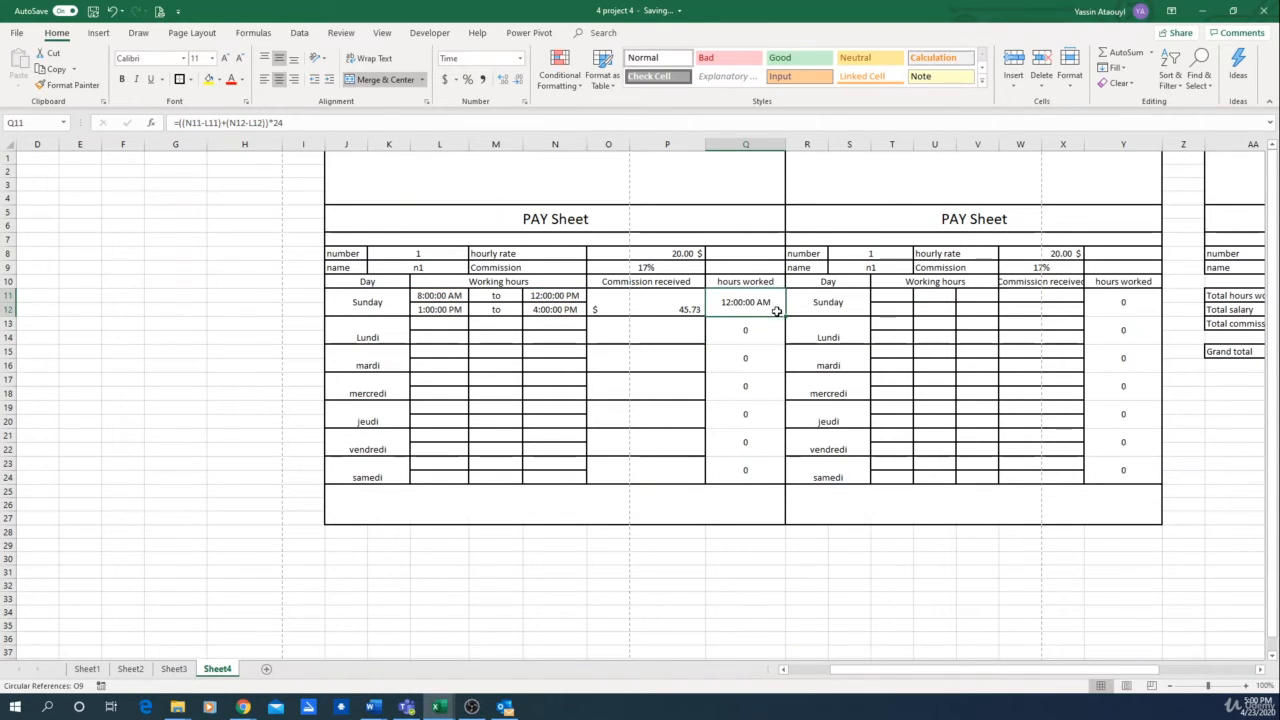
left_click_drag(786, 316, 777, 470)
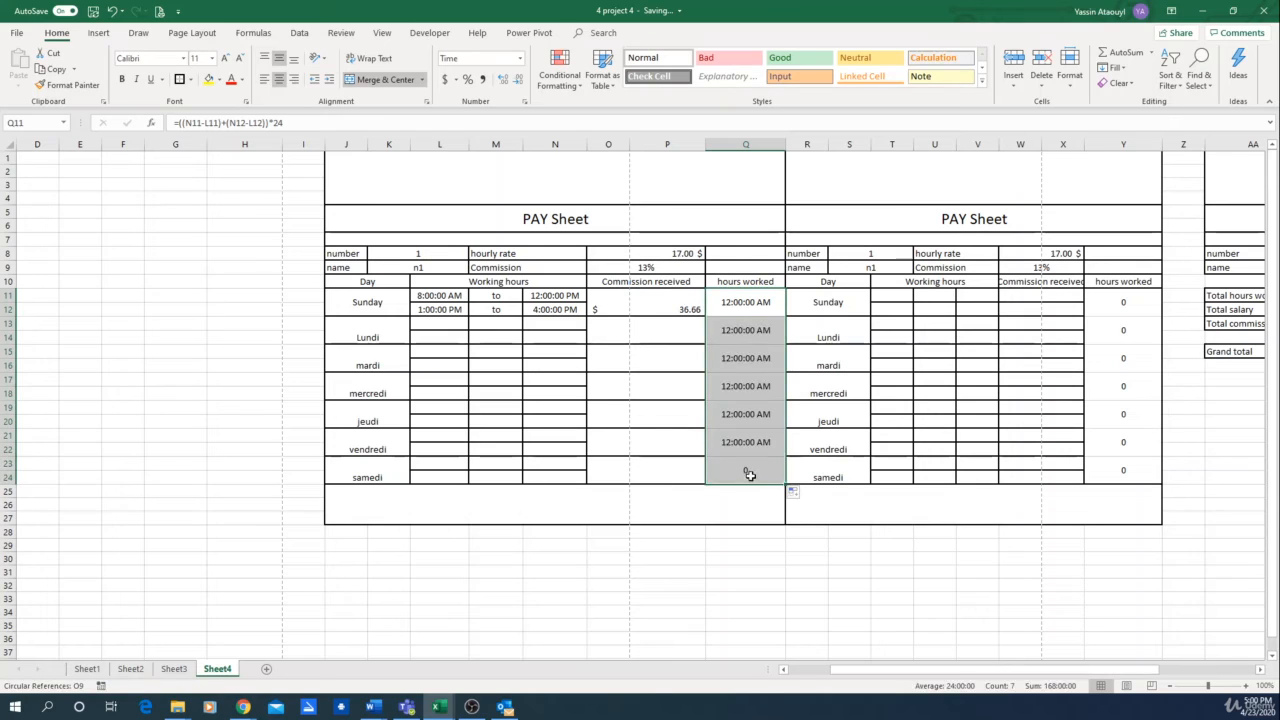
left_click(520, 58)
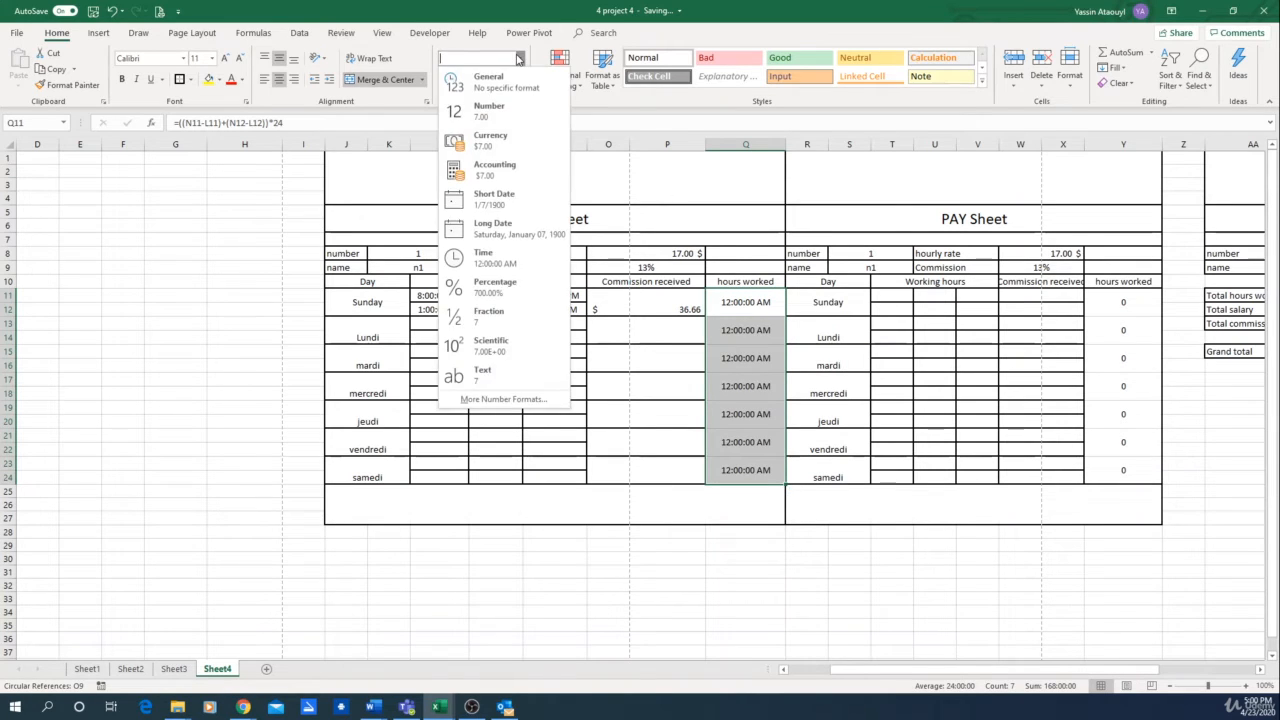
left_click(515, 77)
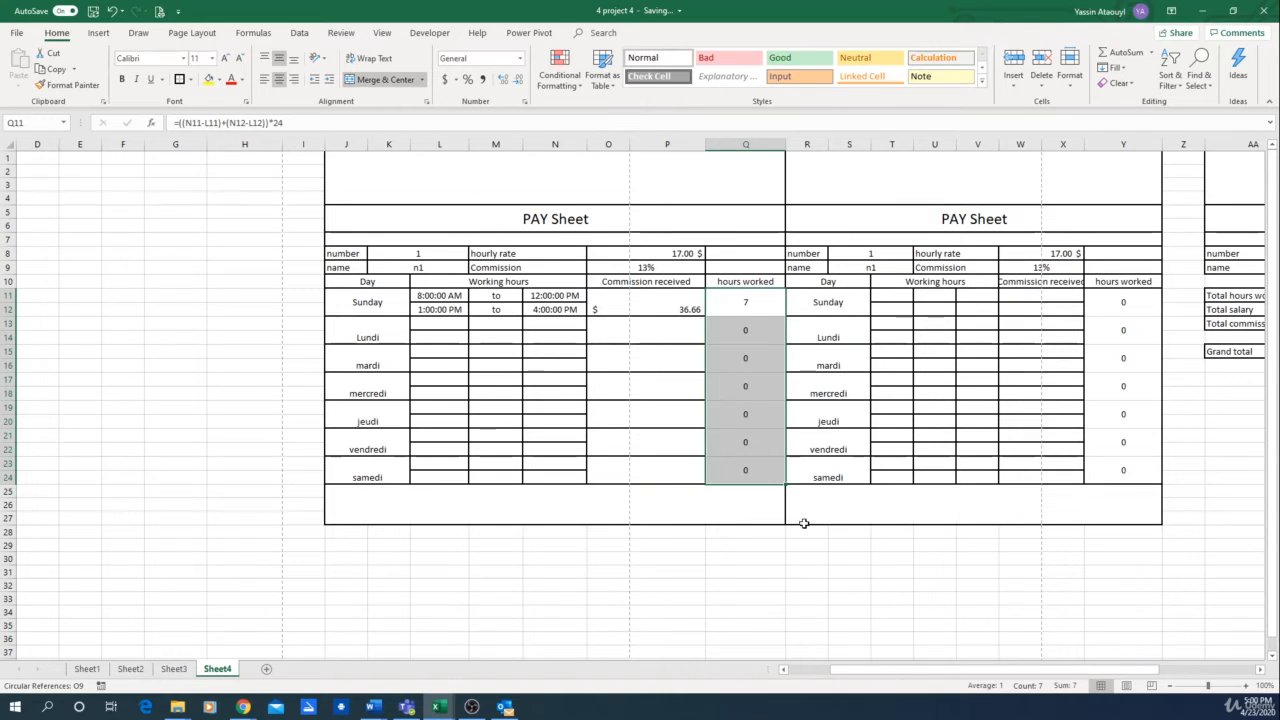
left_click(884, 564)
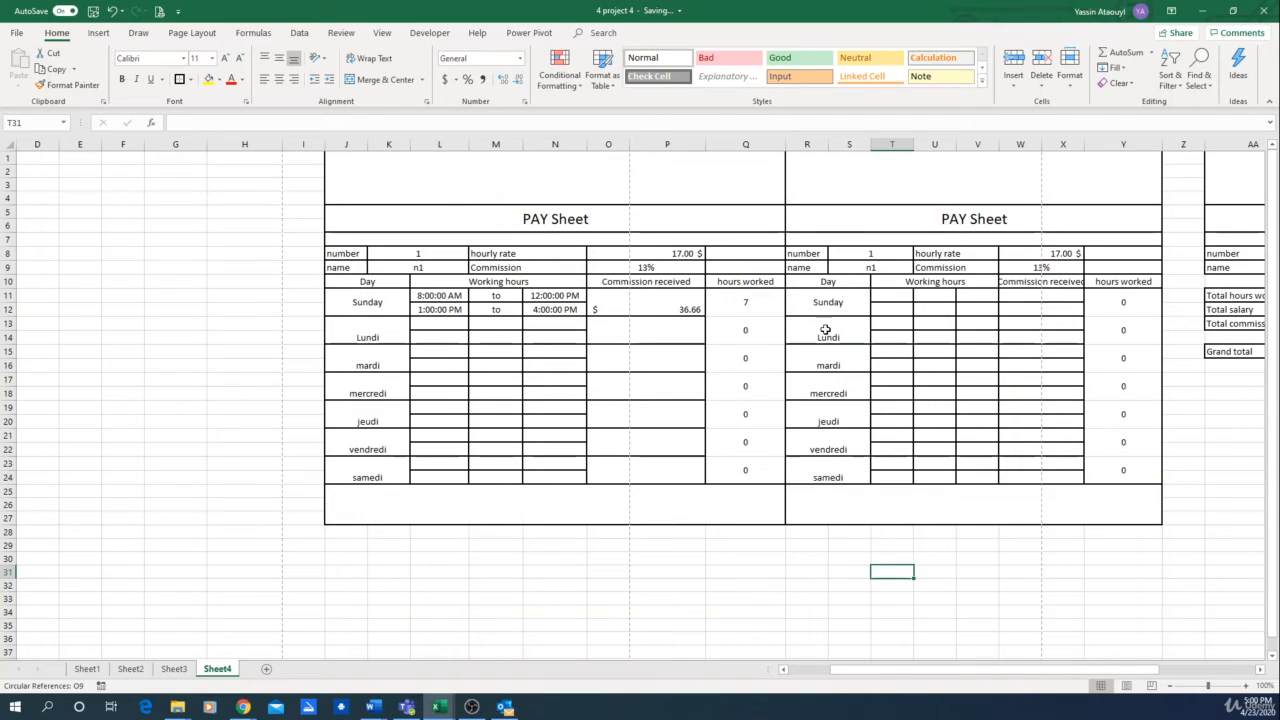
Step: Review the total hours worked, total salary, total commission and grand total fields in the third PAY Sheet
key("Right")
key("Right")
key("Right")
key("Right")
key("Right")
key("Right")
key("Right")
key("Right")
key("Right")
key("Right")
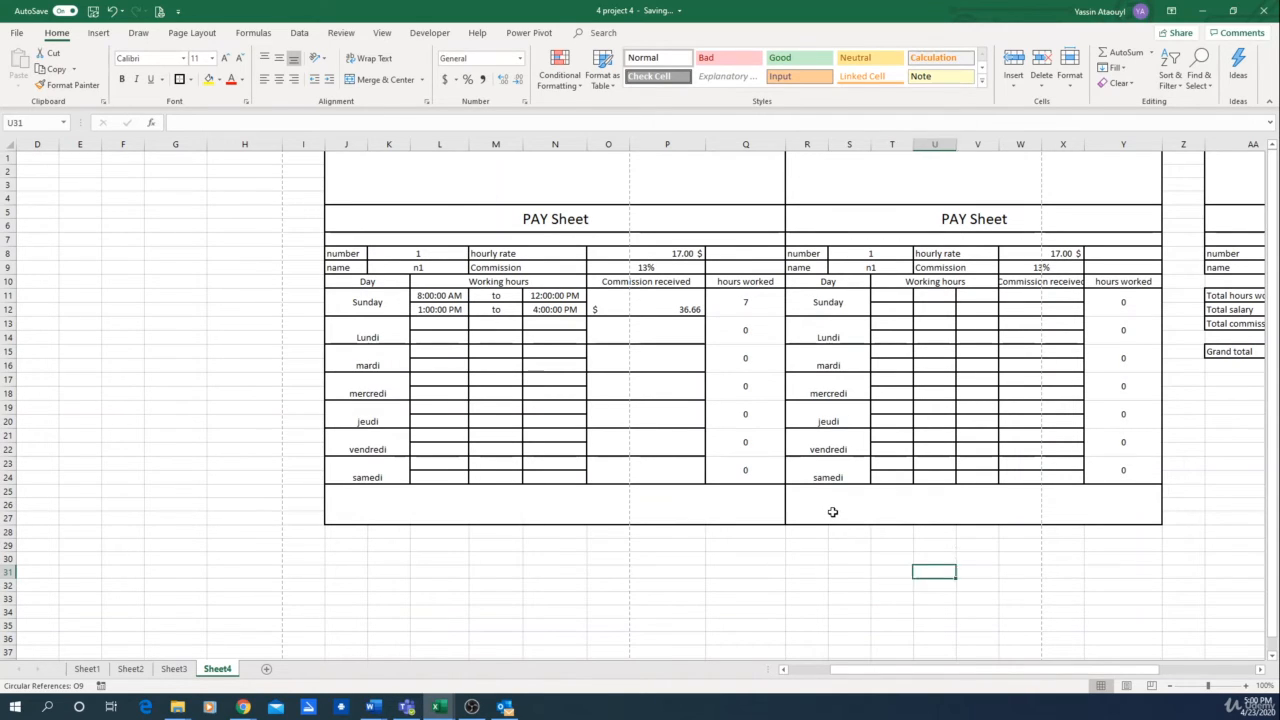
key("Right")
key("Right")
key("Right")
key("Right")
key("Right")
key("Right")
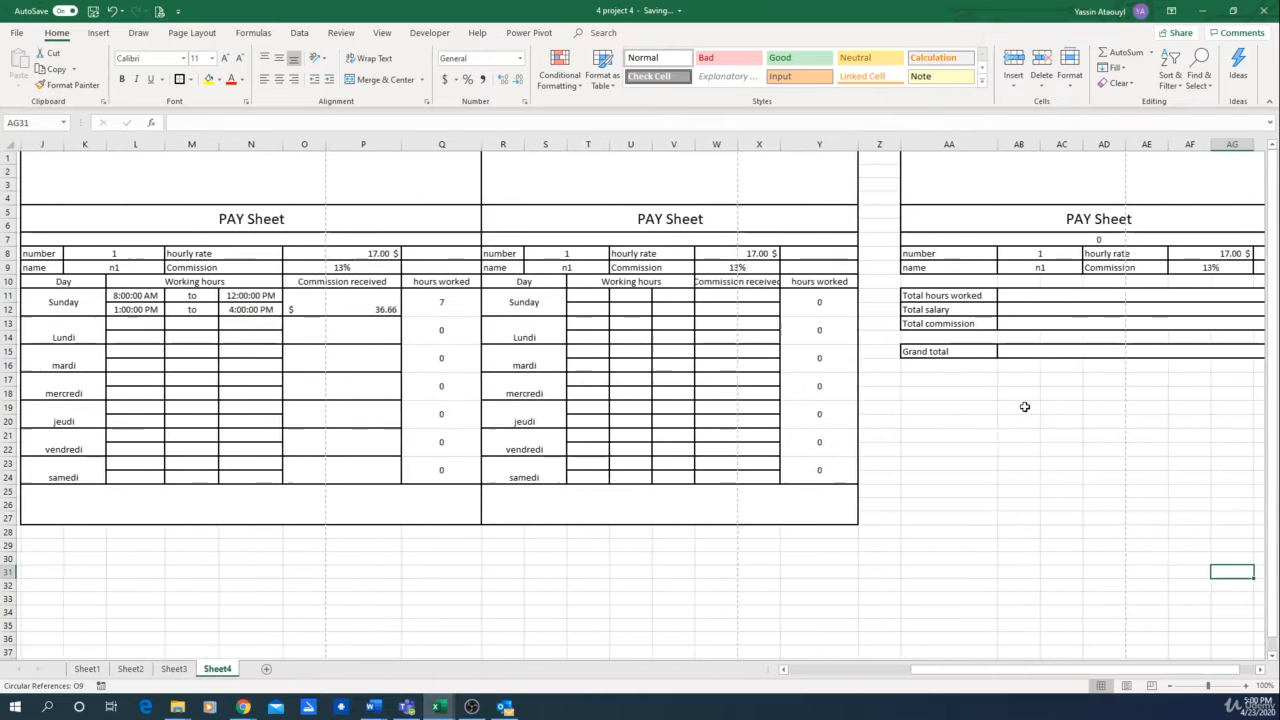
key("Up")
key("Up")
key("Up")
key("Up")
key("Up")
key("Up")
key("Up")
key("Up")
key("Up")
key("Up")
key("Up")
key("Up")
key("Up")
key("Up")
key("Up")
key("Up")
key("Up")
key("Up")
key("Up")
key("Up")
key("Up")
key("Up")
key("Up")
key("Up")
key("Up")
key("Up")
key("Up")
key("Up")
key("Up")
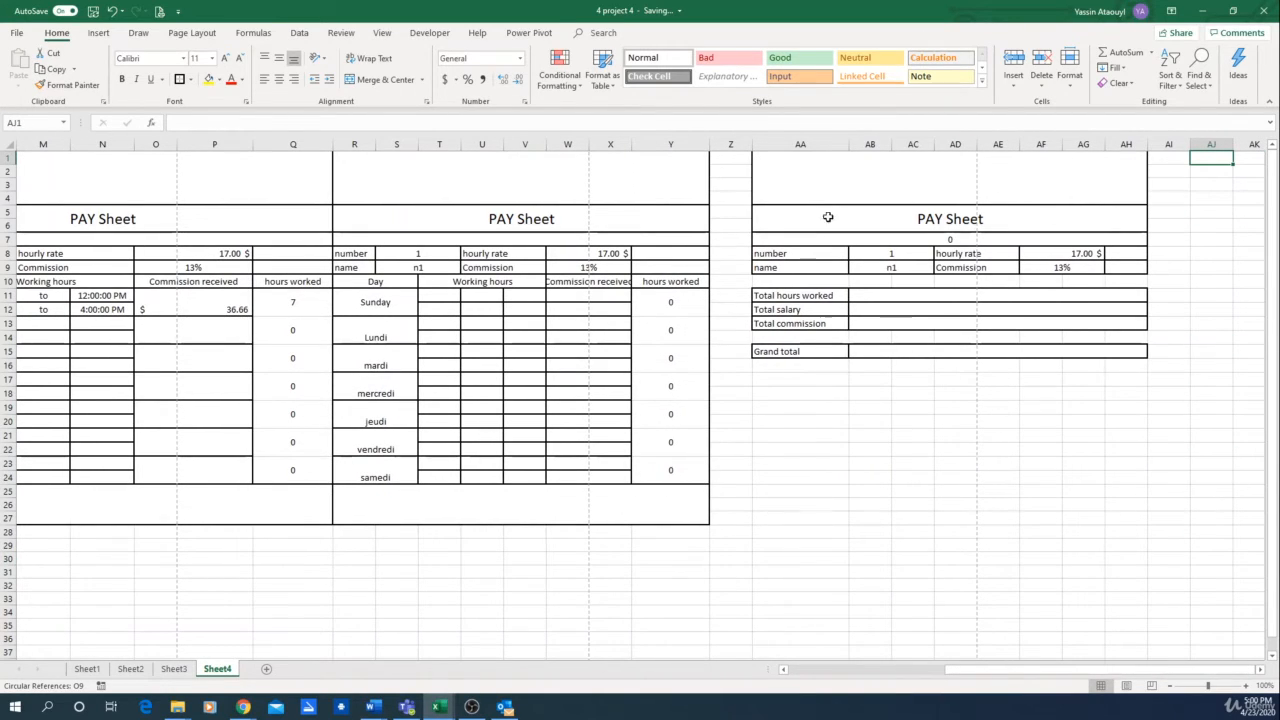
left_click(872, 295)
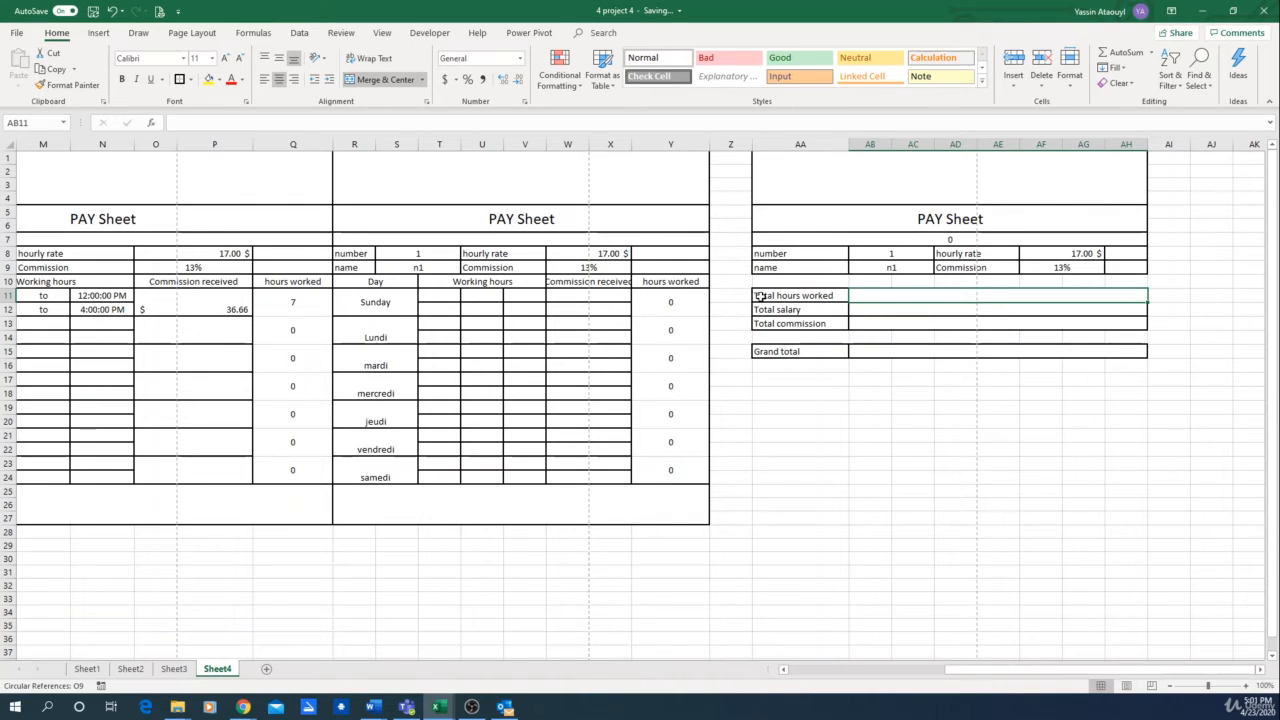
left_click(786, 313)
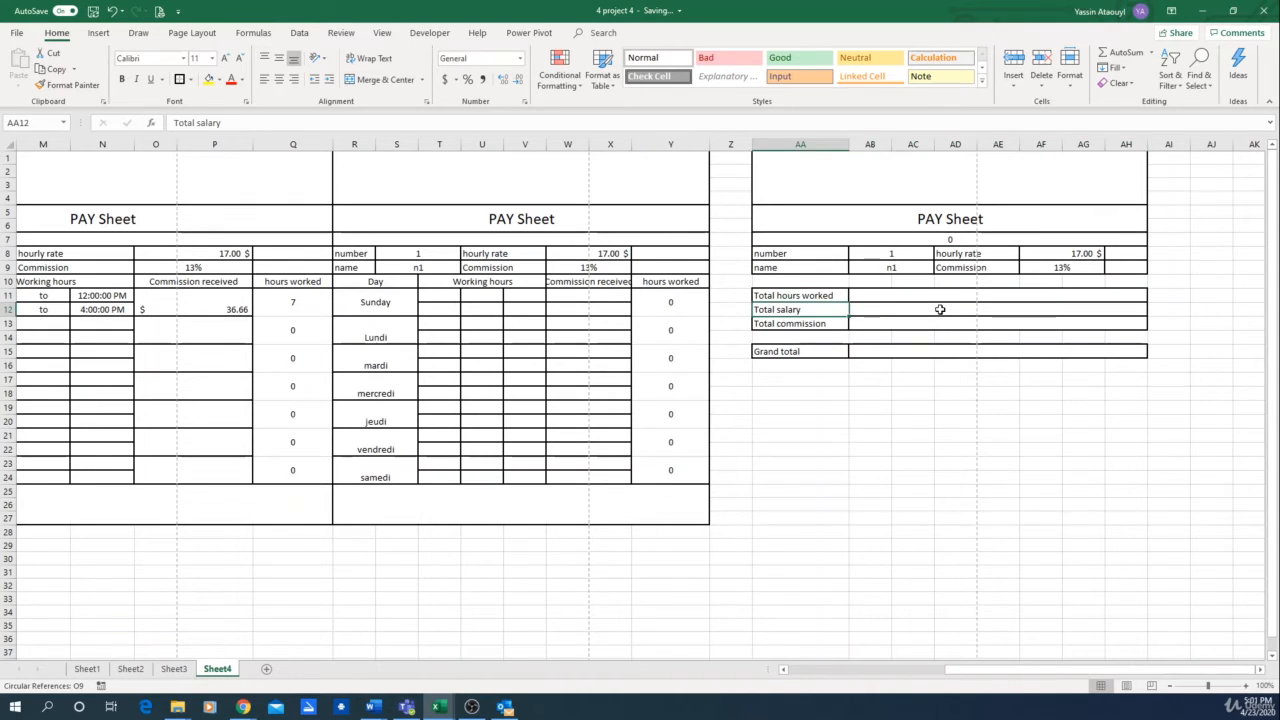
left_click(895, 310)
left_click(863, 325)
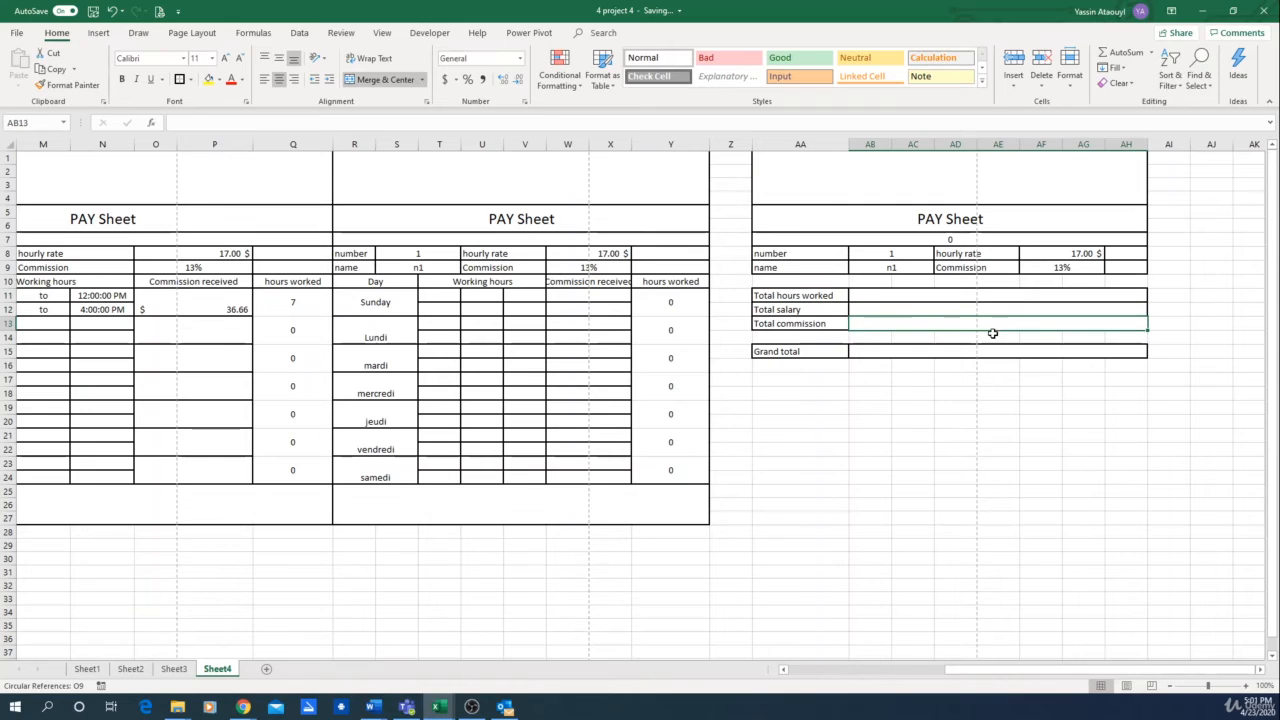
left_click(870, 354)
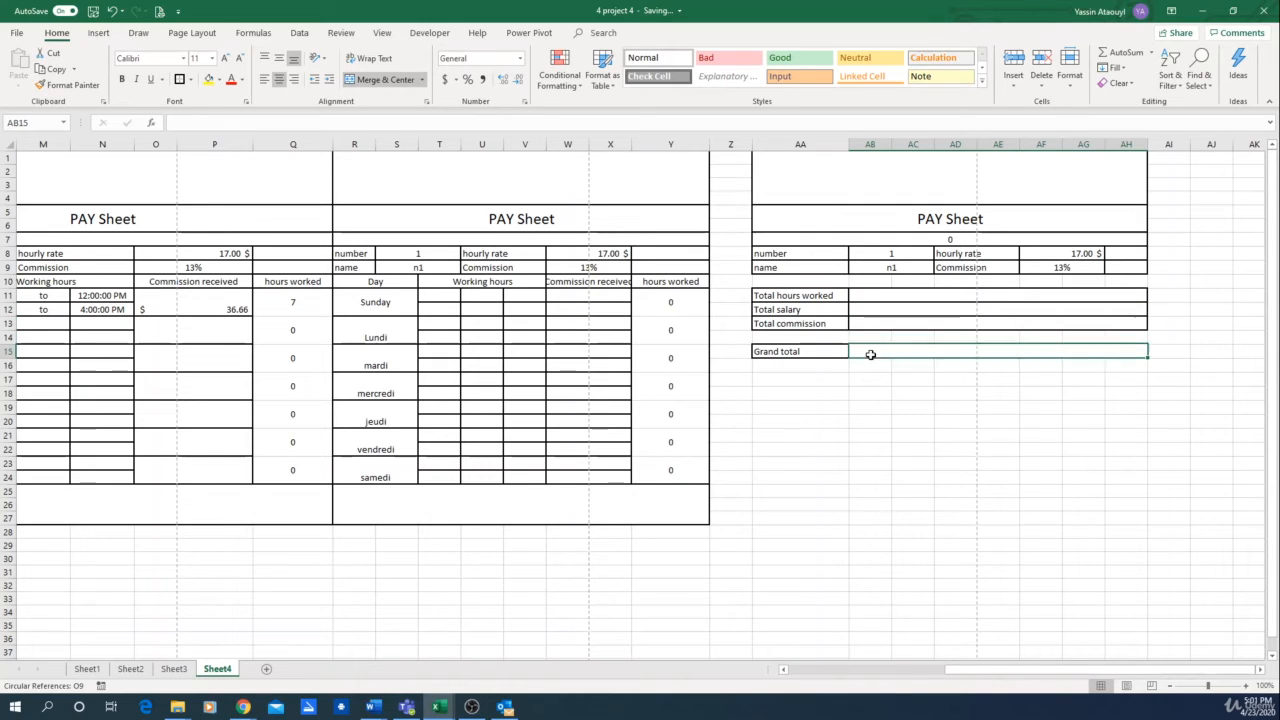
Step: Link the third PAY Sheet's total hours worked, AB11, to employee 1's total with =Sheet2!BT7
left_click(873, 293)
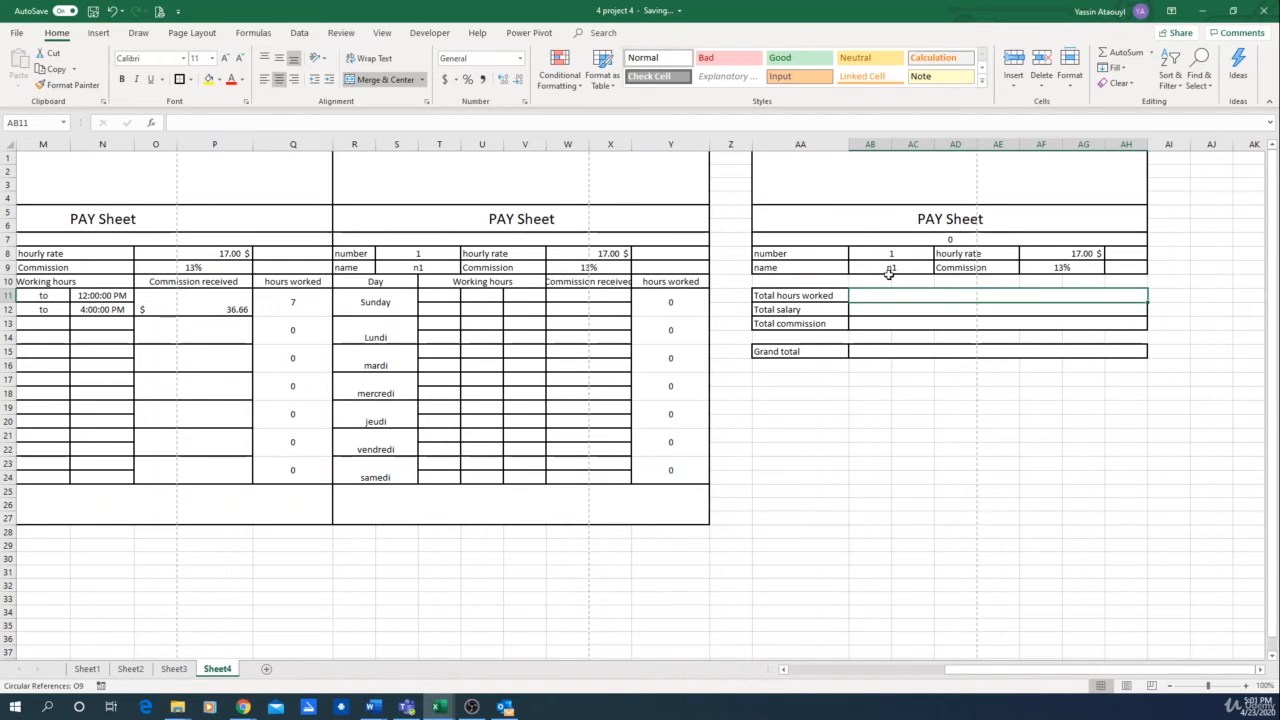
type("=")
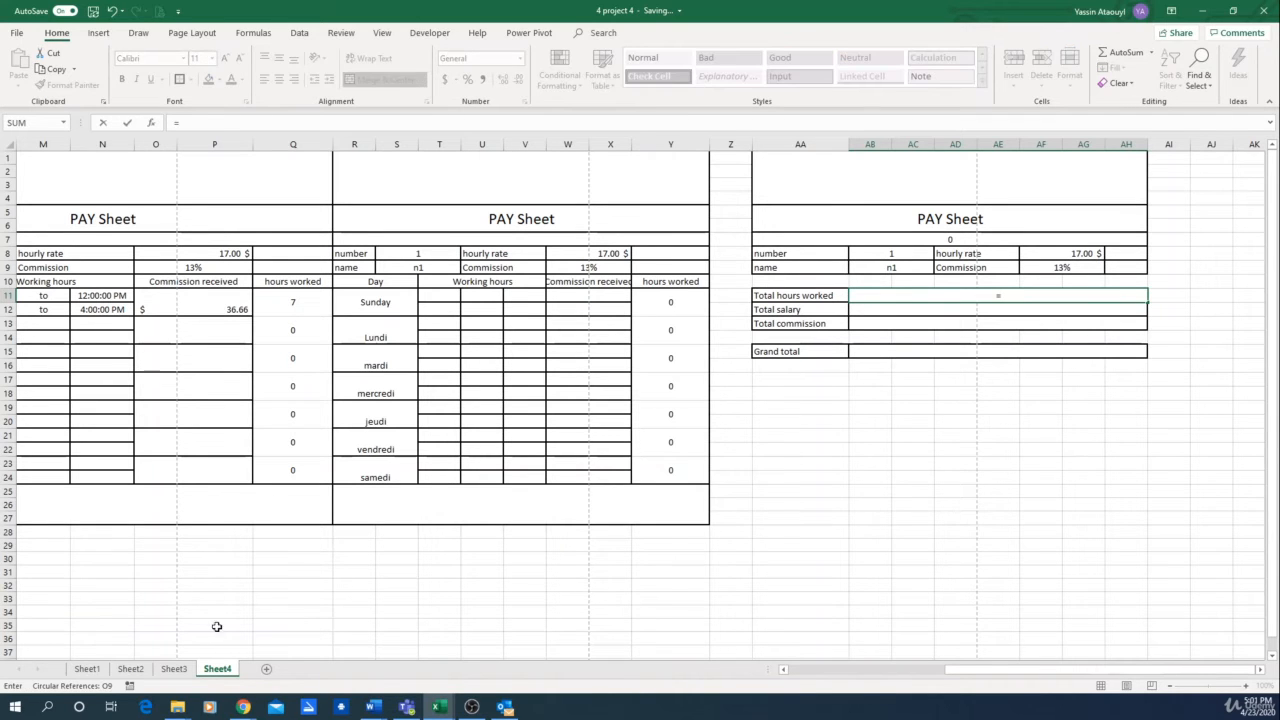
left_click(130, 668)
left_click_drag(812, 677, 1142, 675)
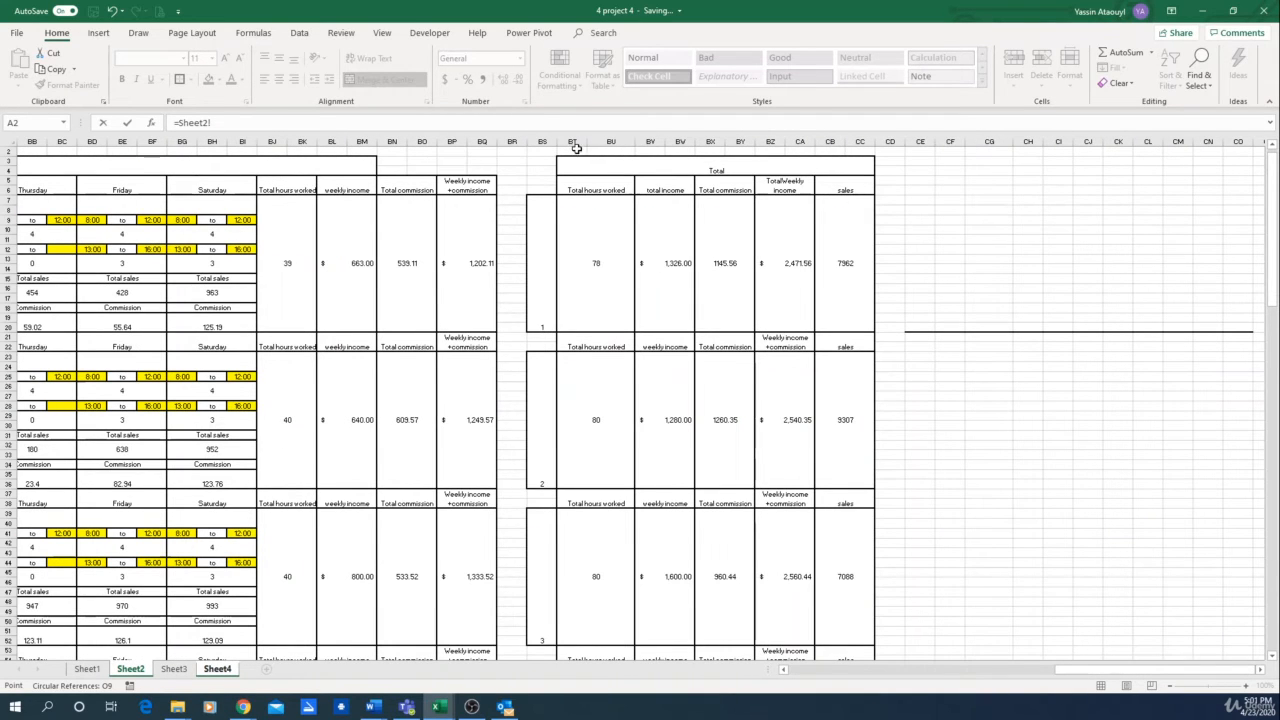
left_click(594, 274)
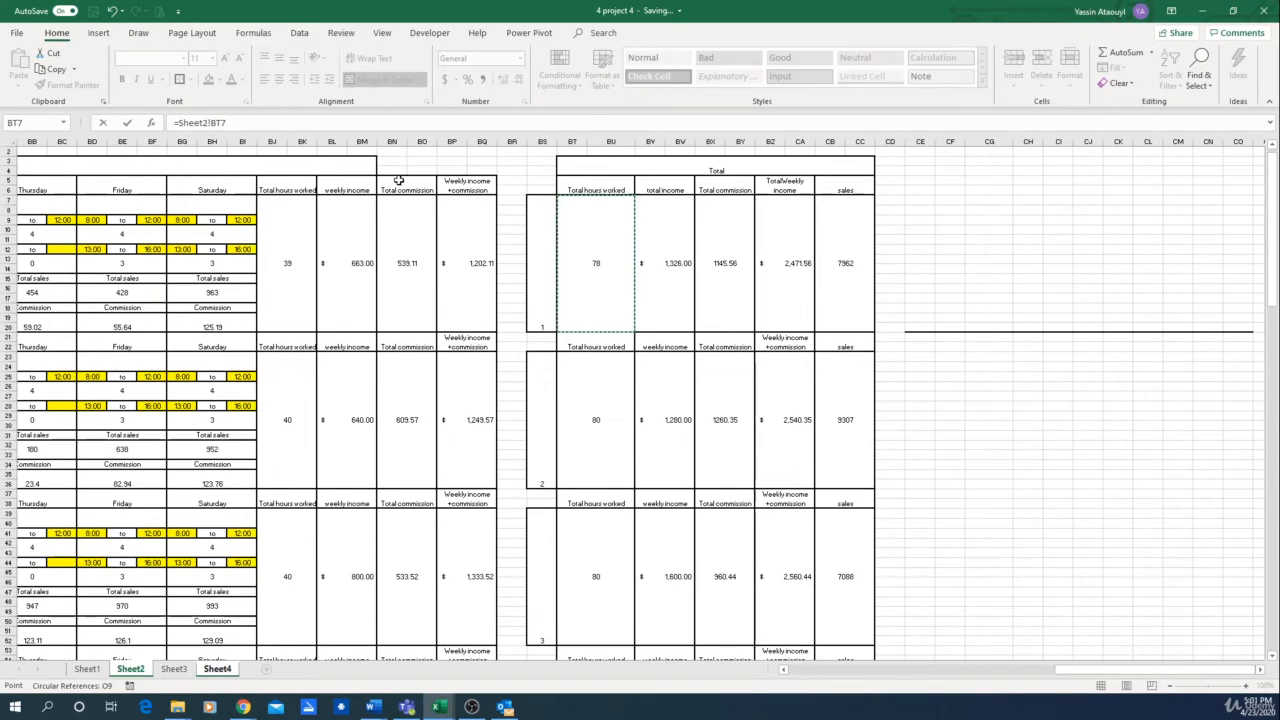
key("Return")
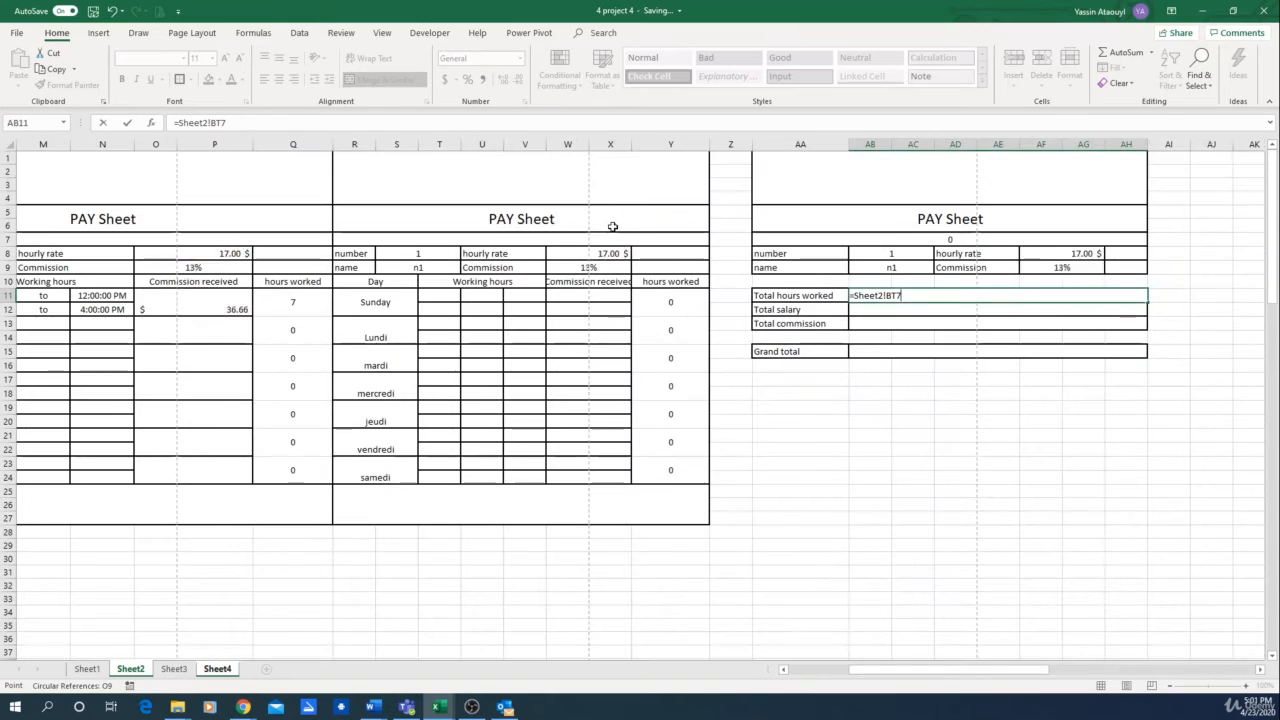
key("Up")
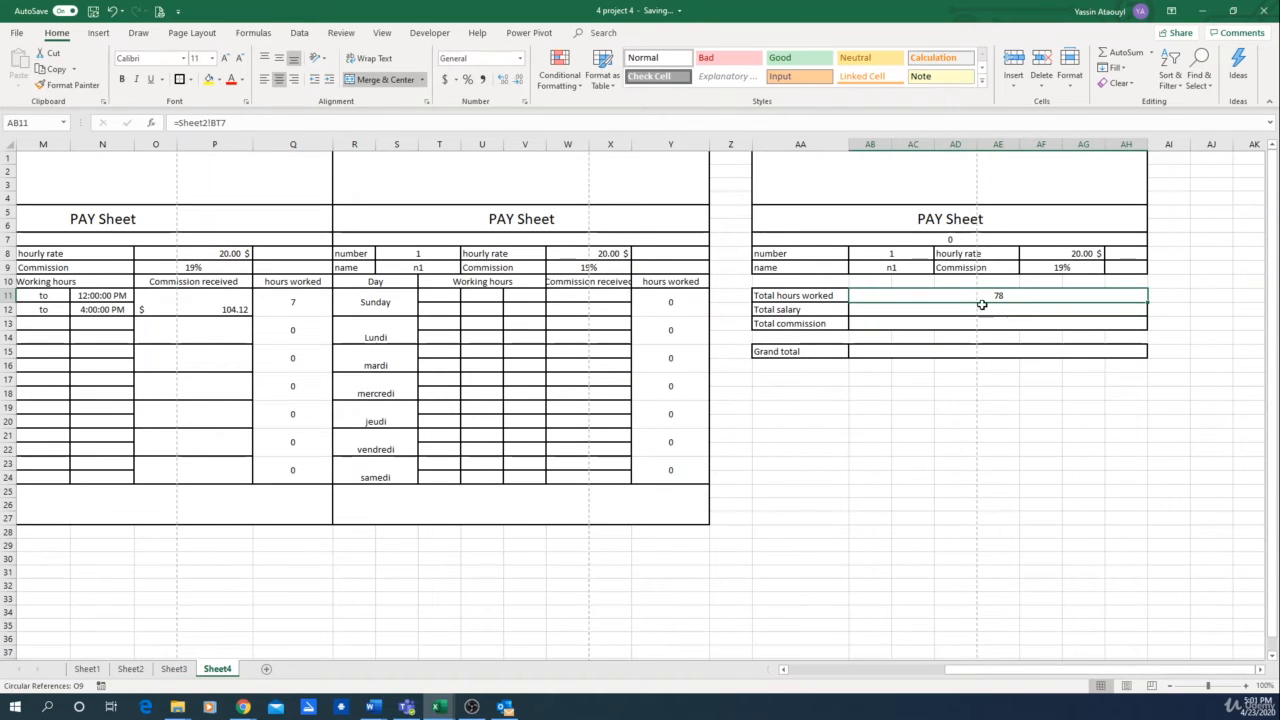
Step: Link the total salary, AB12, to employee 1's total income with =Sheet2!BV7
key("ctrl+c")
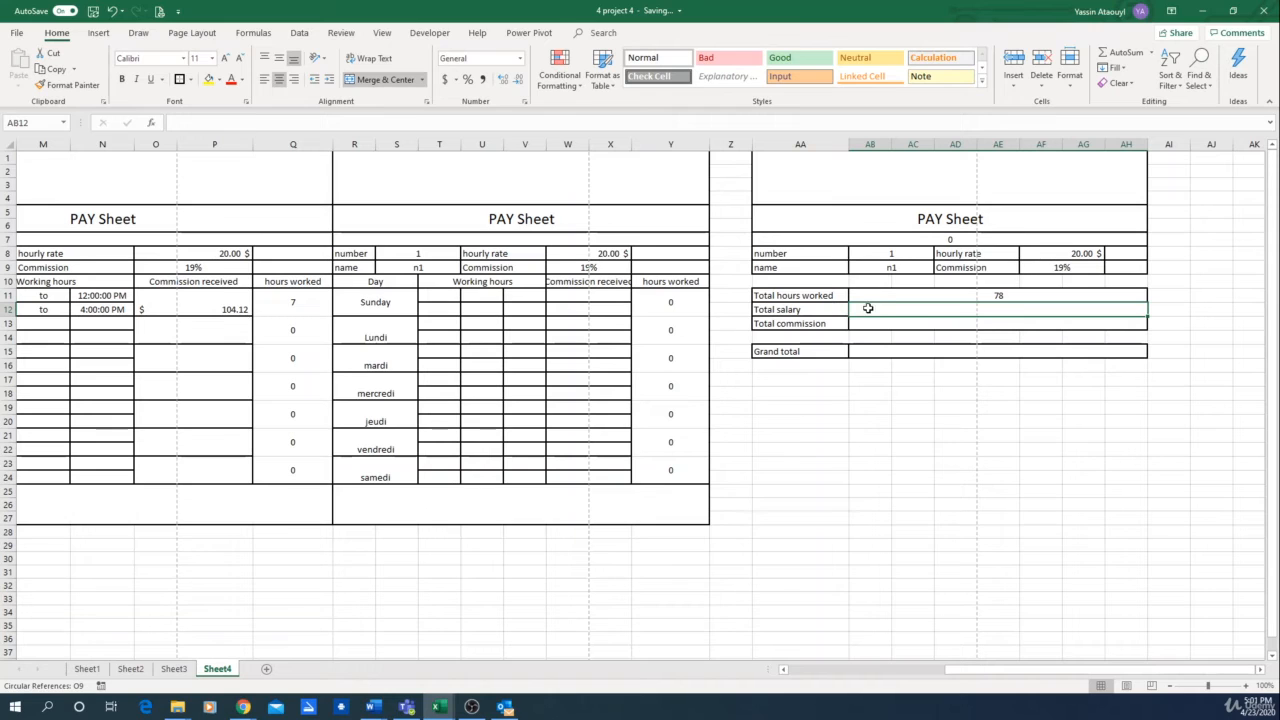
type("=")
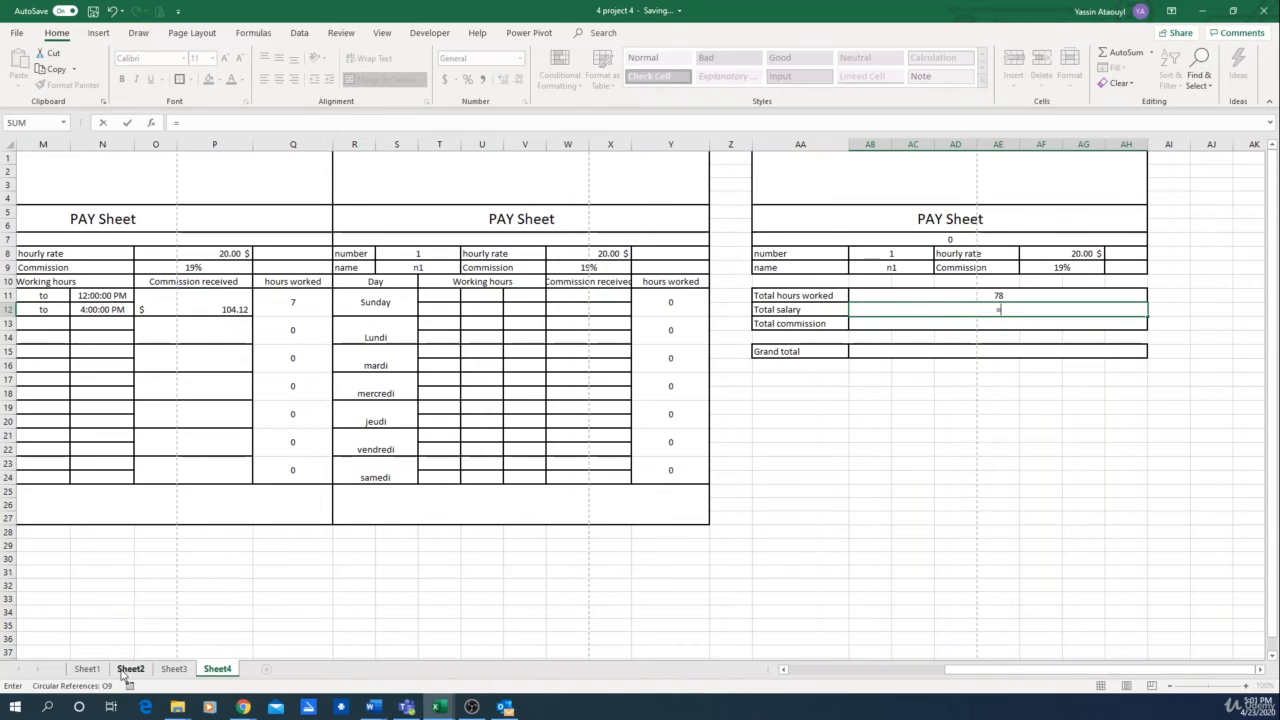
left_click(128, 669)
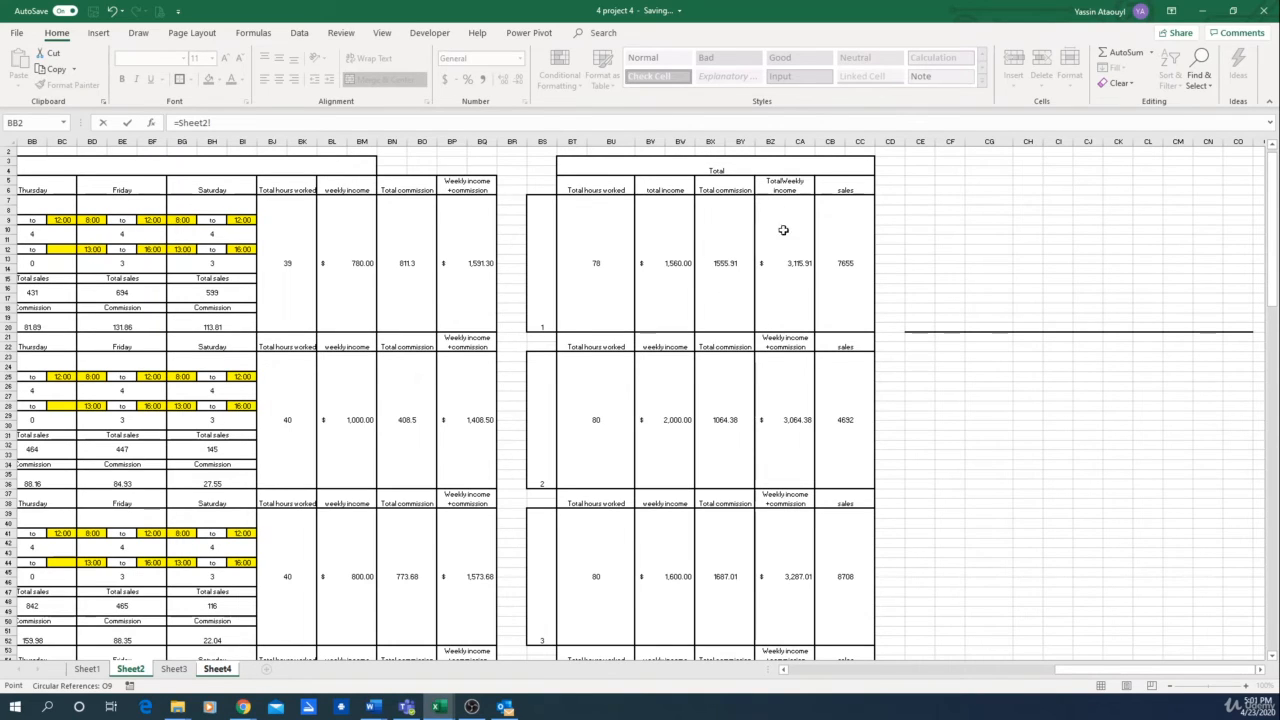
left_click(667, 292)
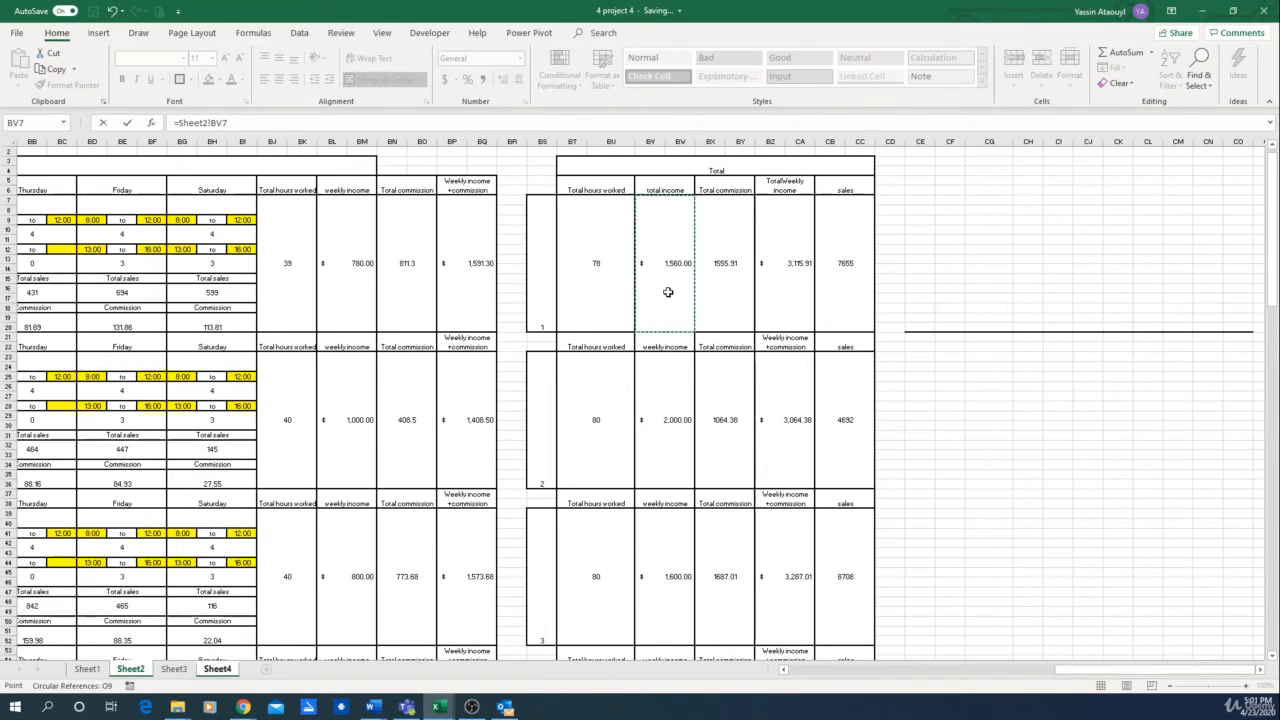
key("Return")
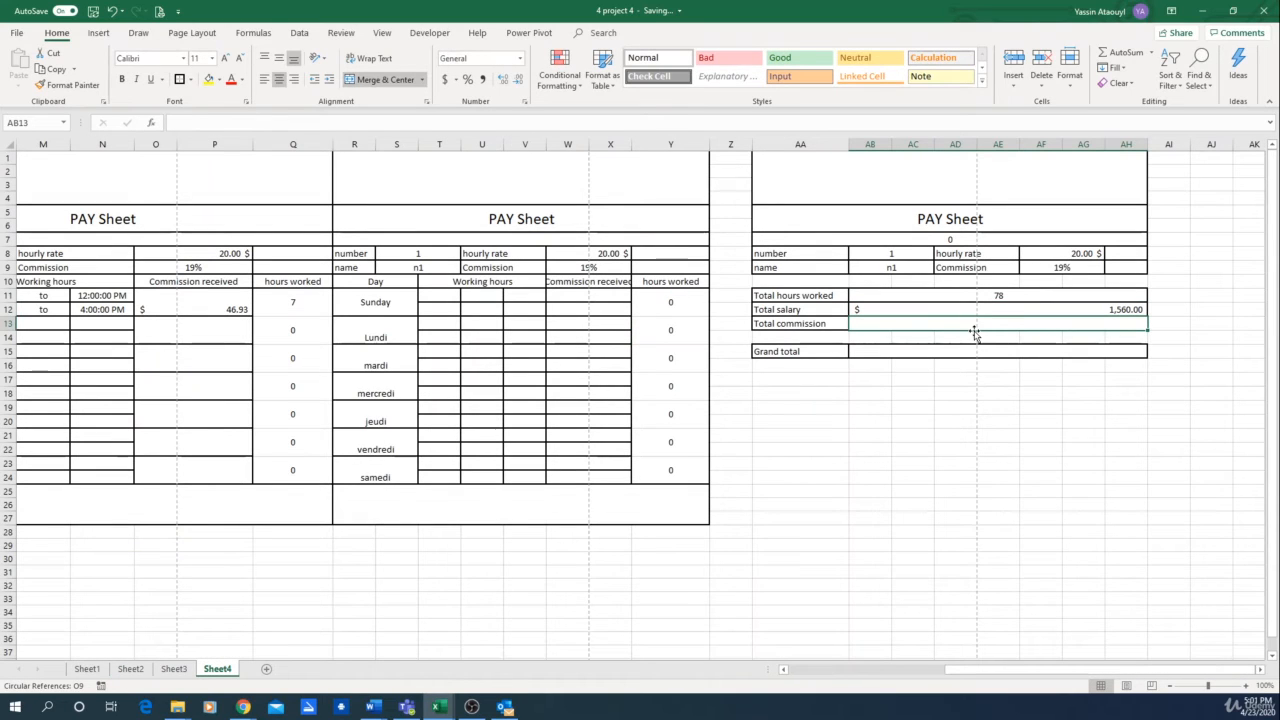
Step: Link the total commission, AB13, to employee 1's total commission in the Total section of Sheet2
type("=")
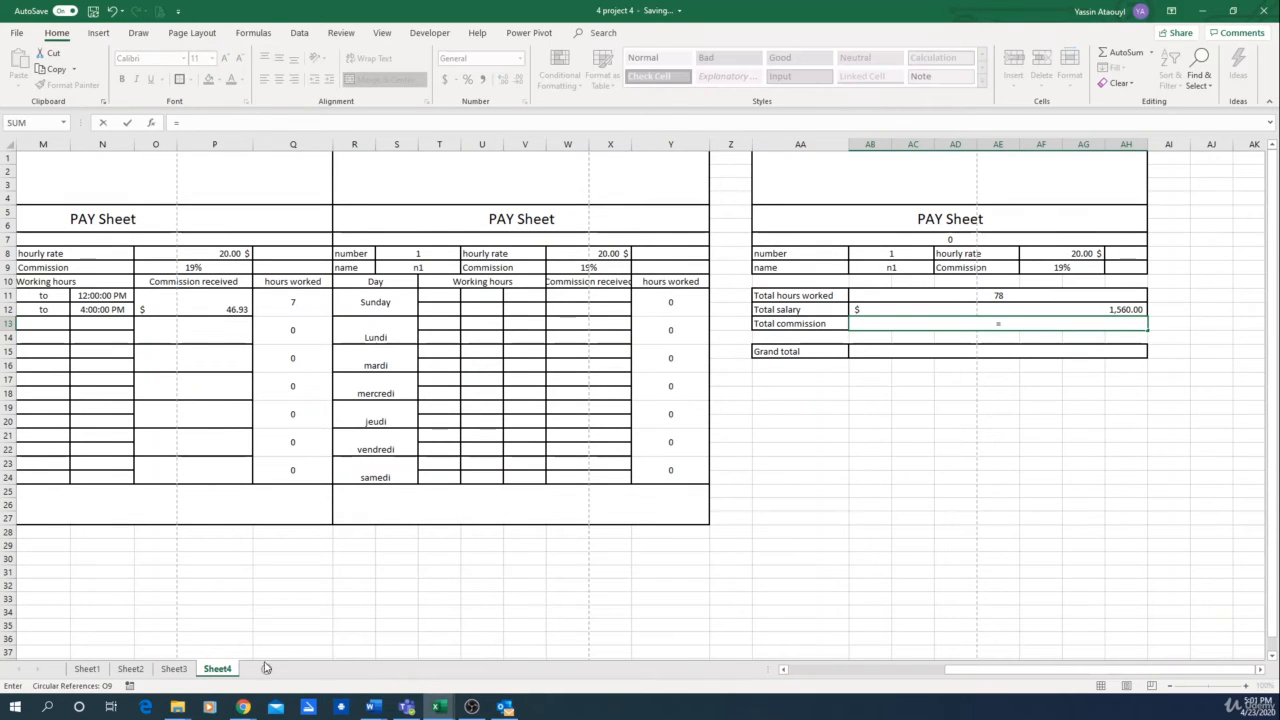
left_click(131, 668)
left_click(740, 256)
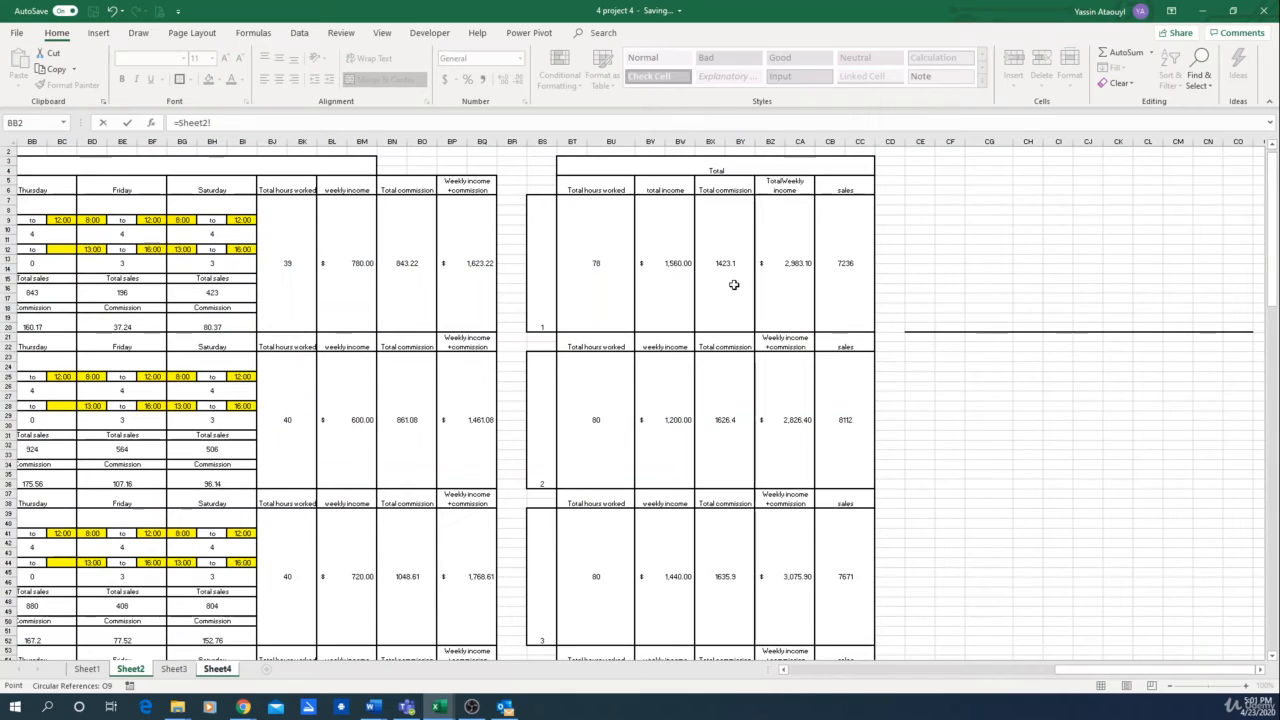
key("Return")
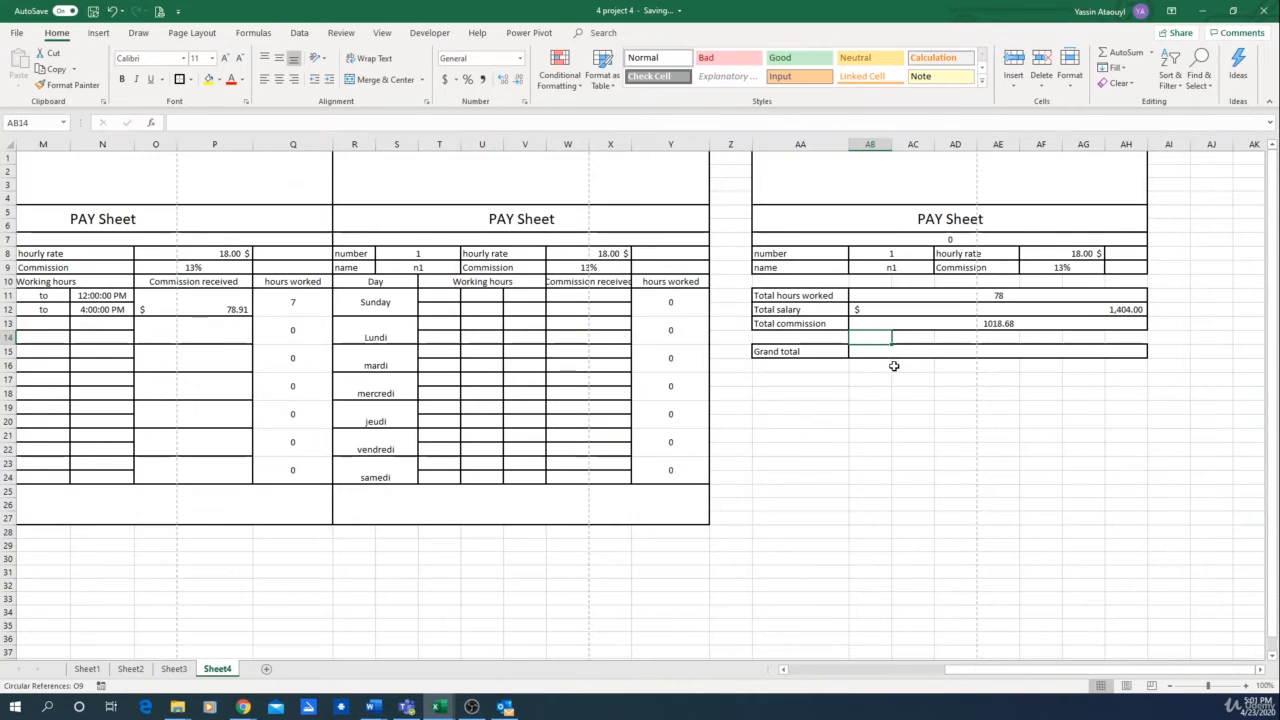
Step: Apply the dollar Accounting format to the total salary and total commission, AB12:AB13
left_click(890, 360)
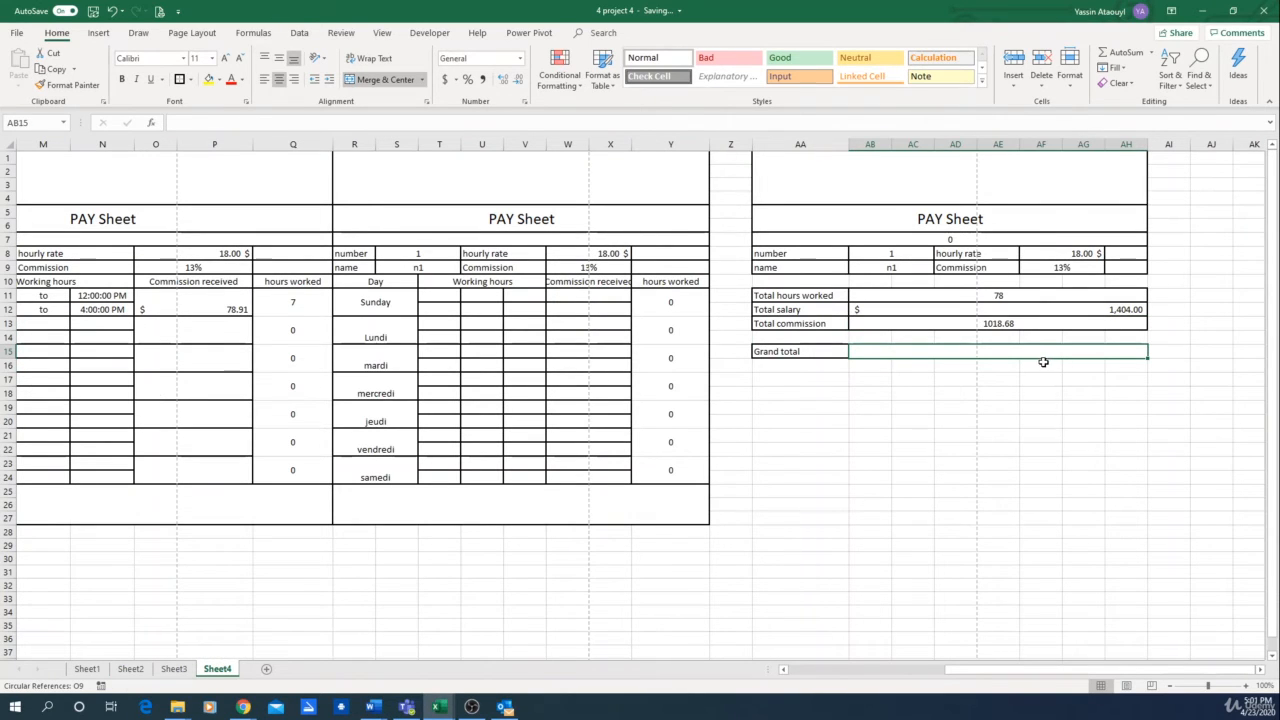
left_click_drag(1075, 309, 1074, 323)
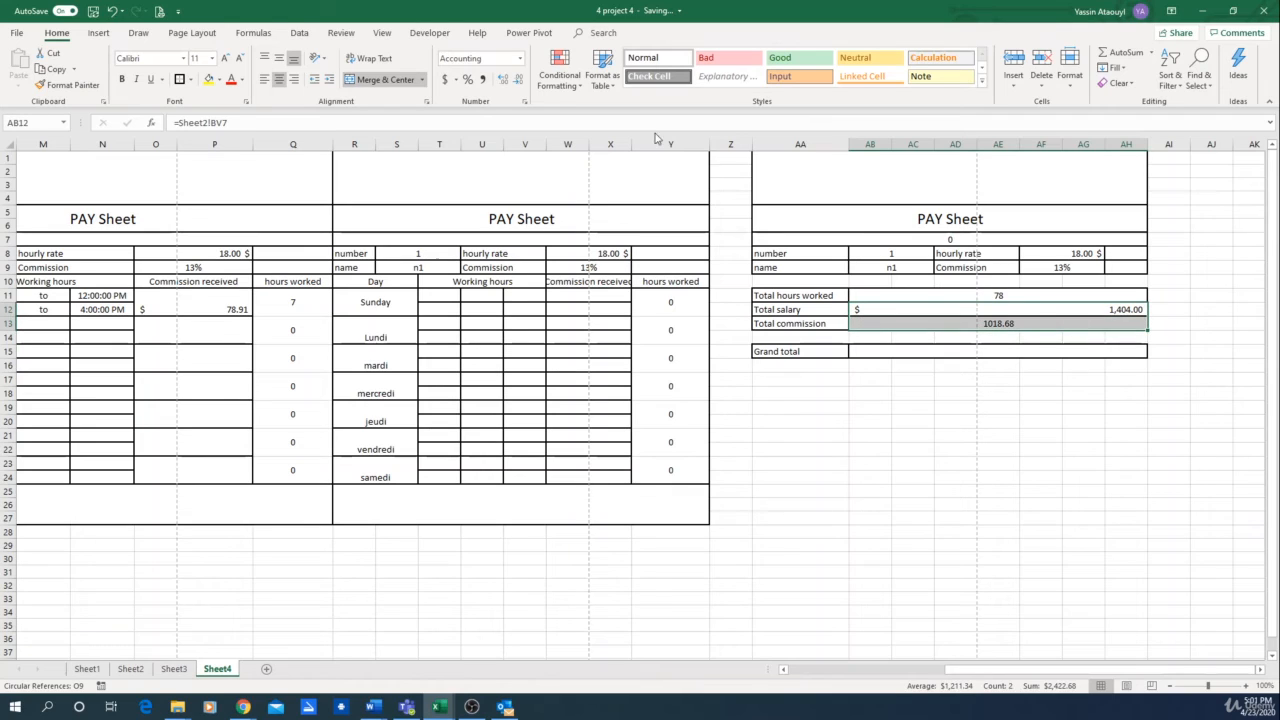
left_click(447, 80)
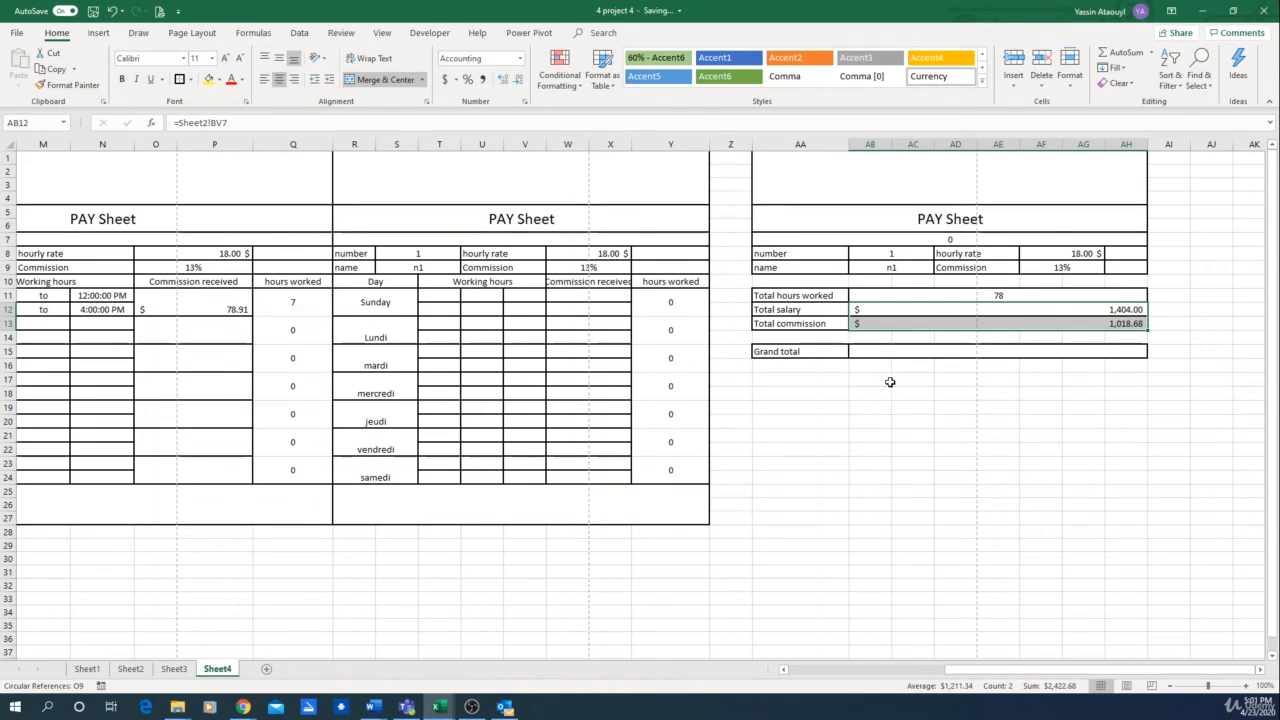
Step: Calculate the grand total in AB15 as salary plus commission with =AB12+AB13
left_click(898, 354)
type("=")
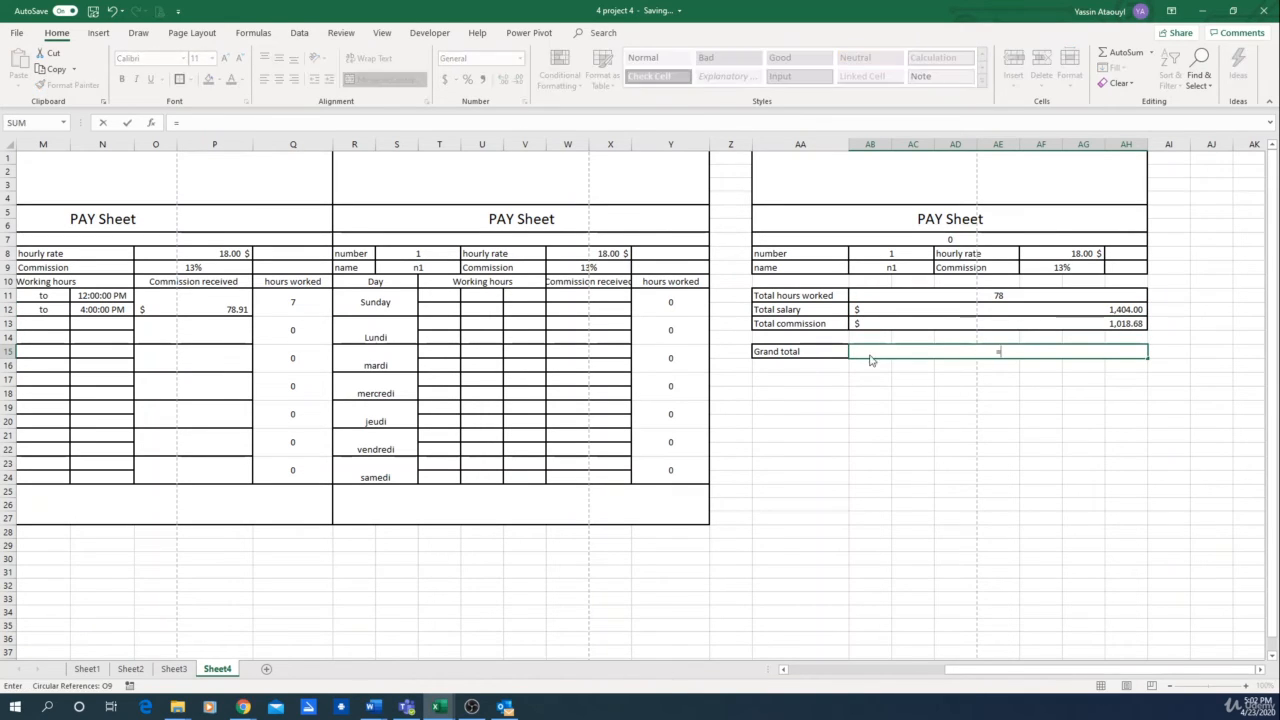
left_click(1106, 310)
type("+")
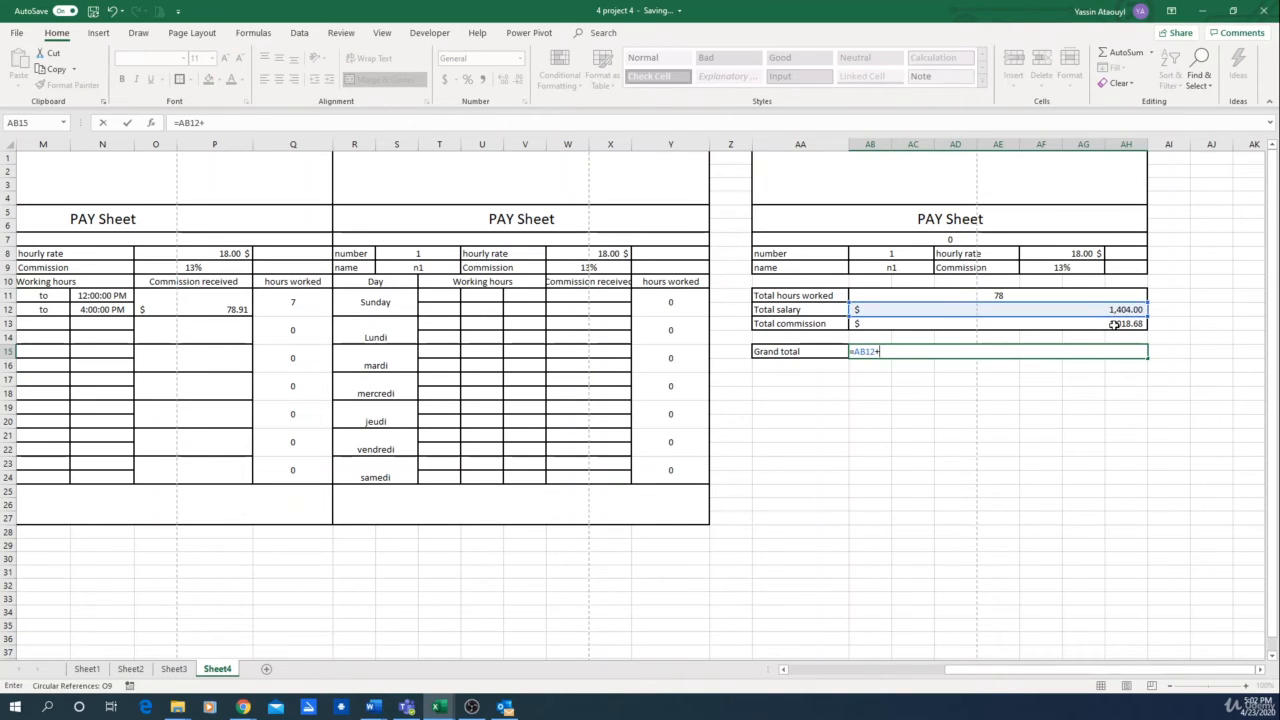
left_click(1114, 325)
key("Return")
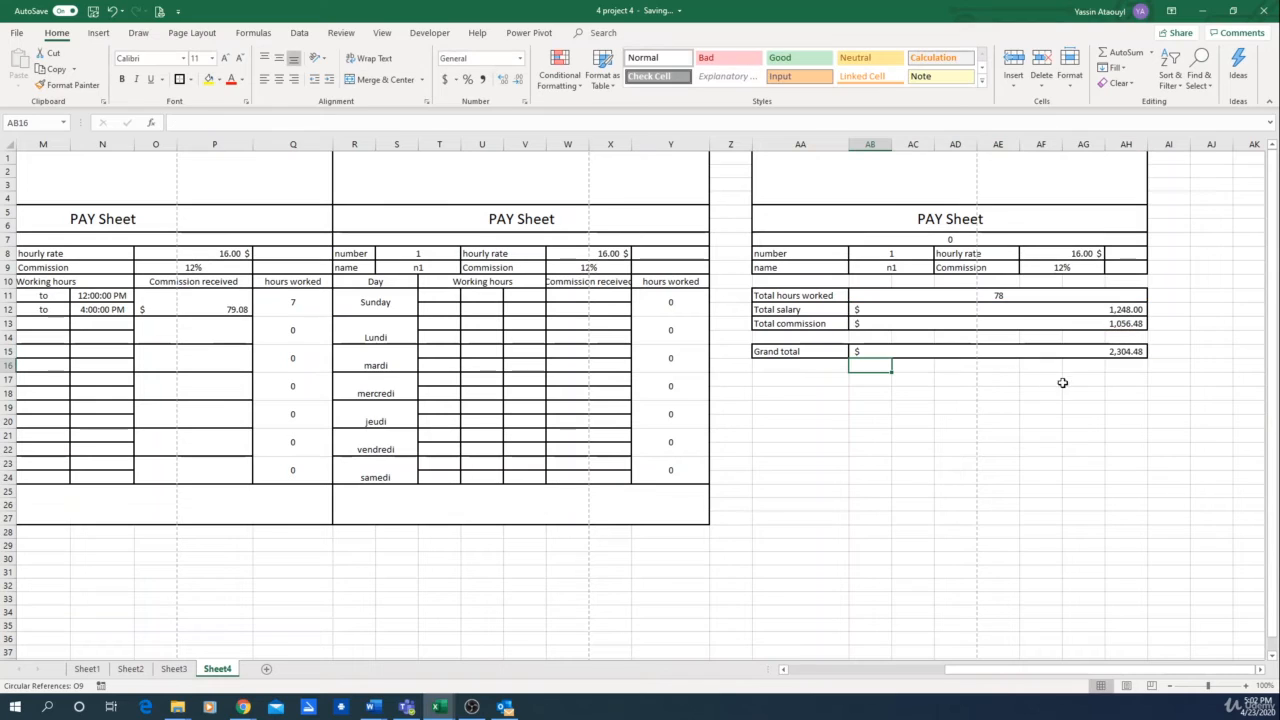
left_click(1136, 352)
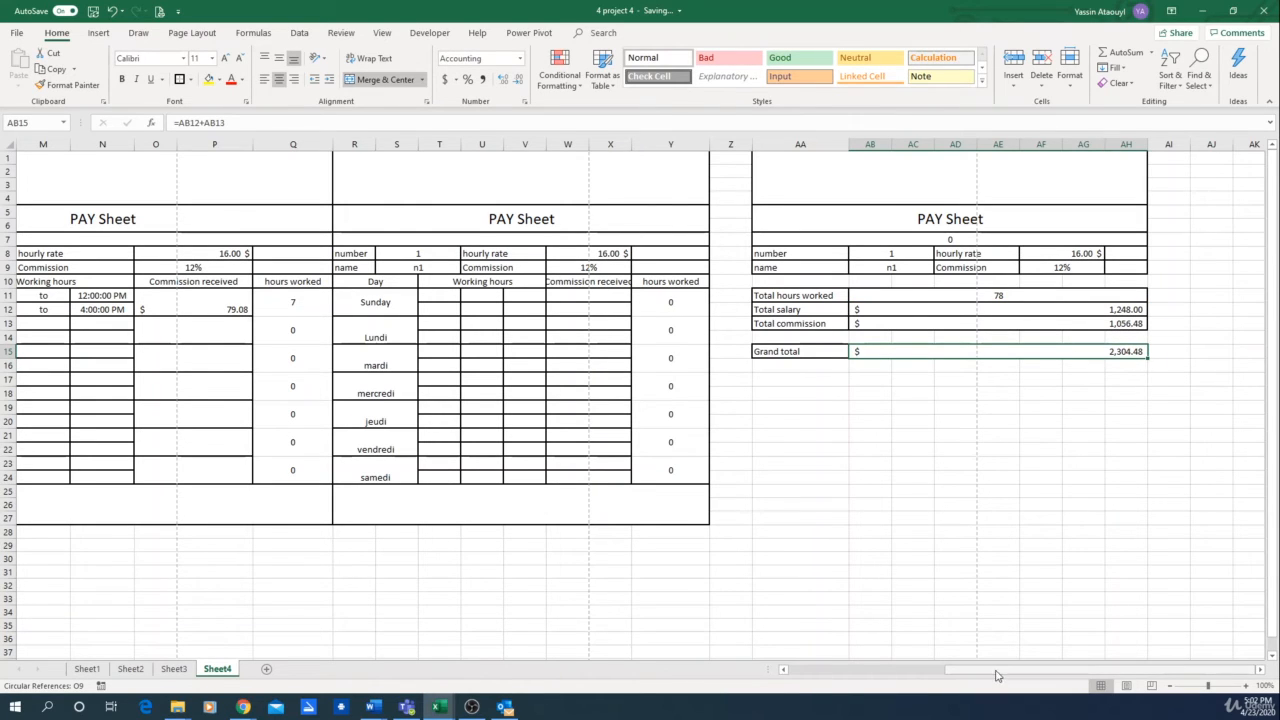
left_click_drag(979, 669, 946, 669)
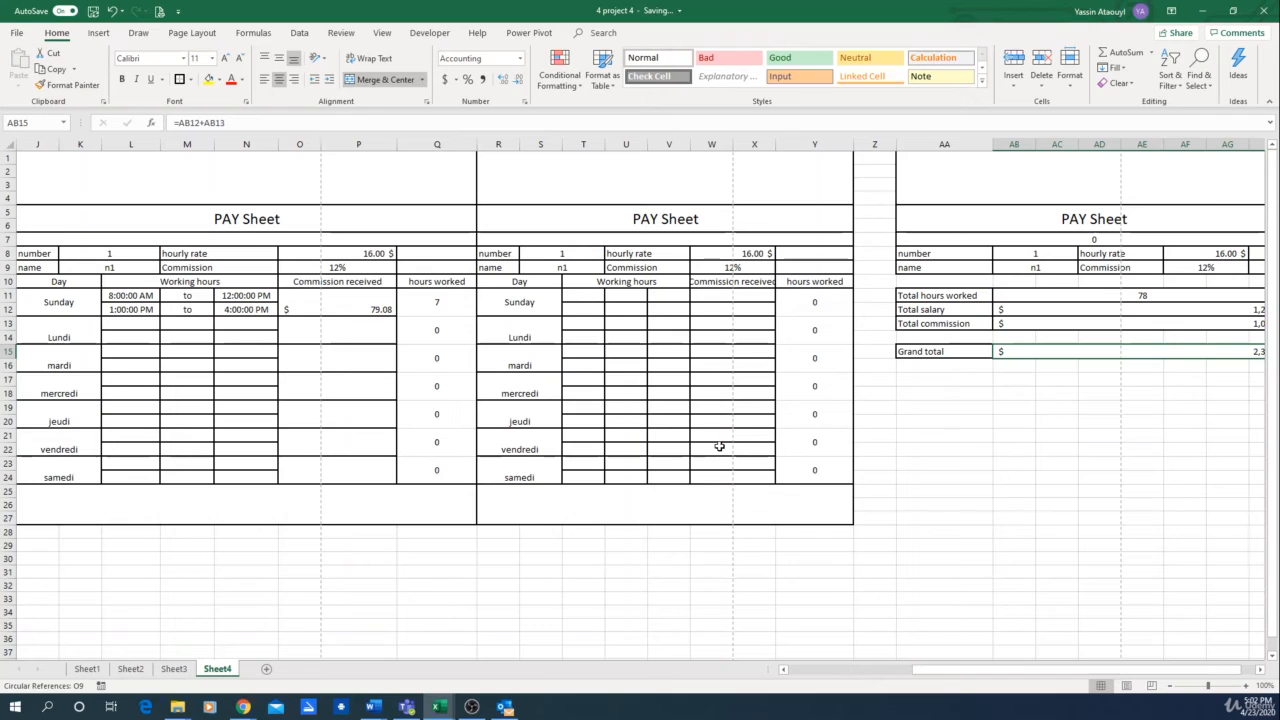
scroll(720, 446, "down", 1, "ctrl")
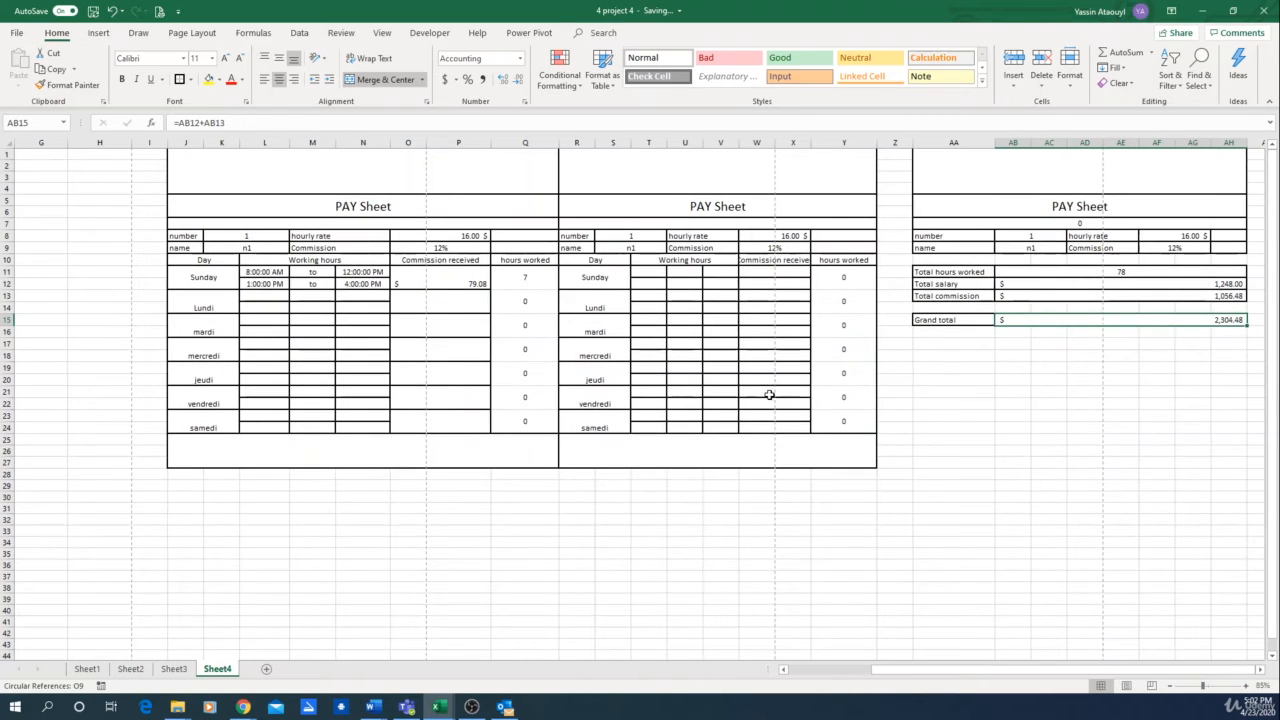
Step: Review the start of the yearly pay table on Sheet2 and the employee wage and commission list on Sheet1
left_click(1079, 447)
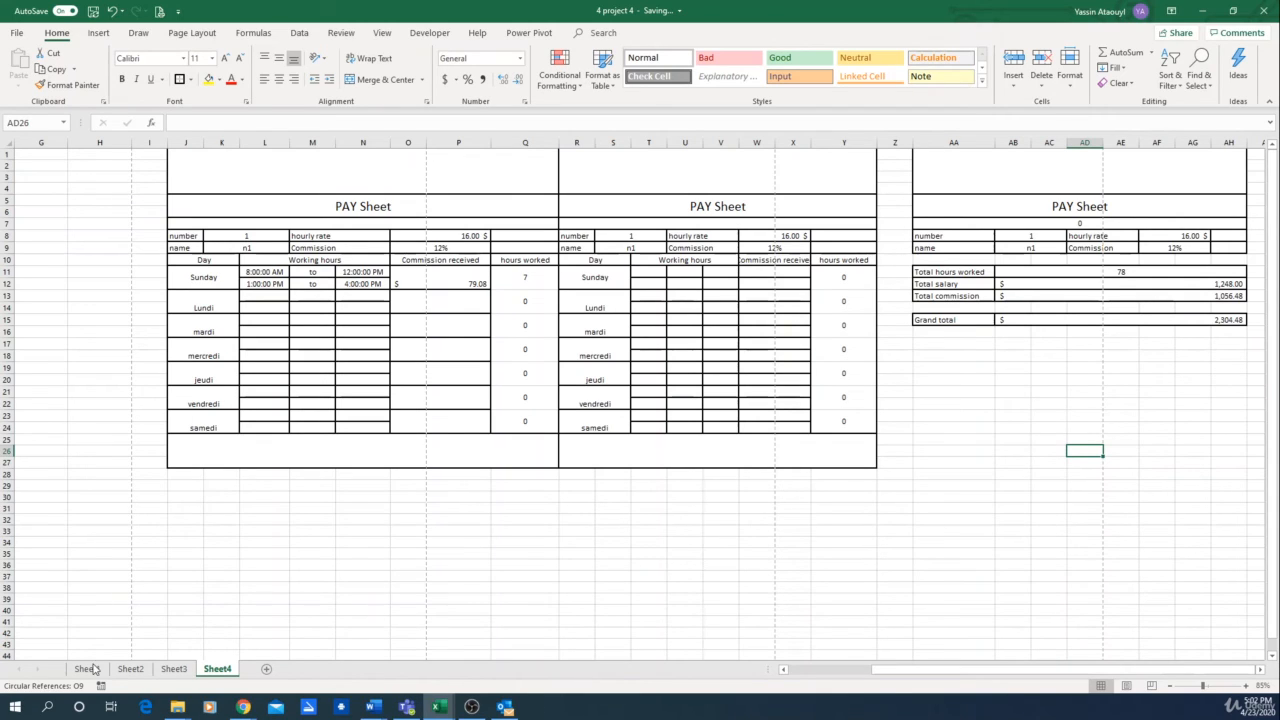
left_click(130, 669)
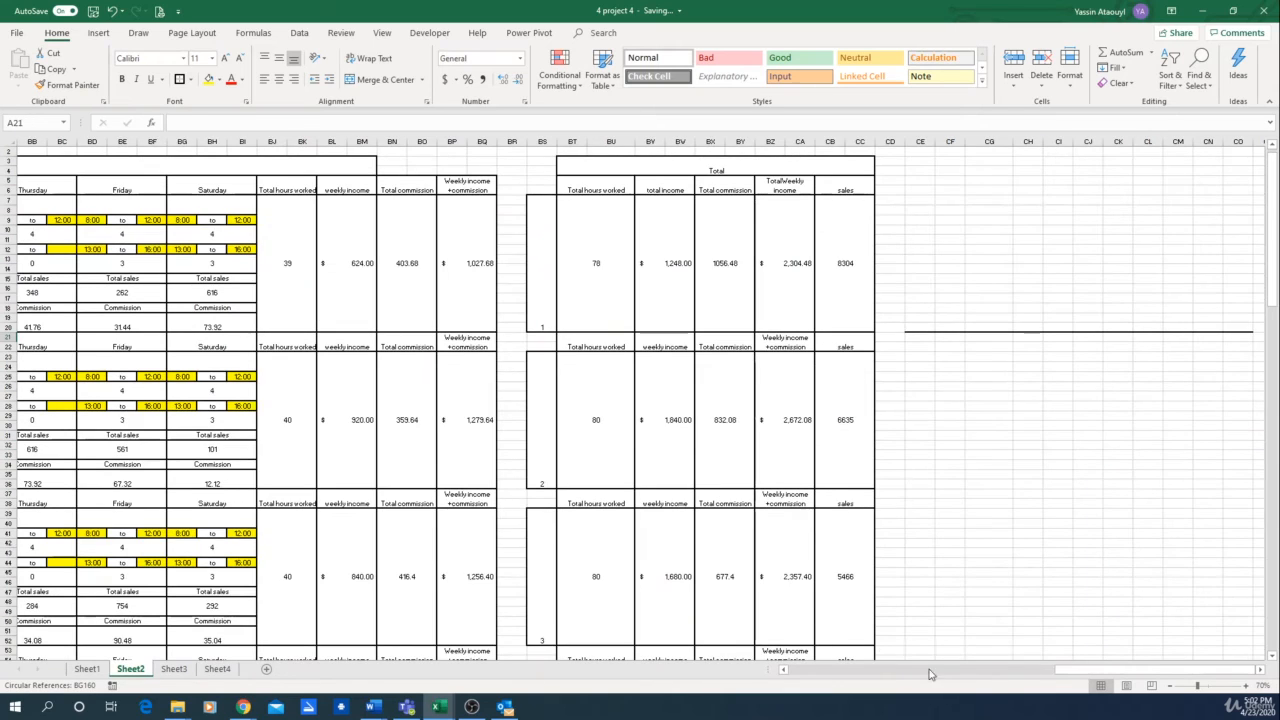
left_click_drag(1085, 674, 804, 676)
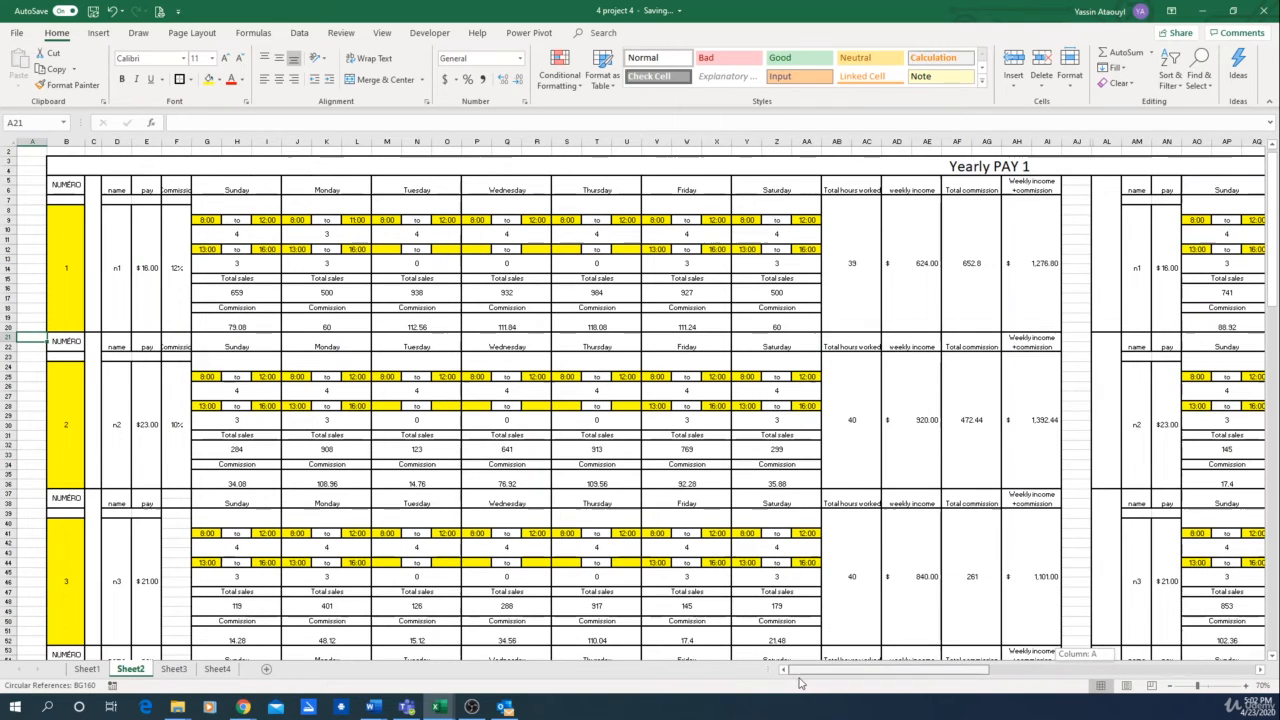
left_click(86, 669)
left_click(175, 490)
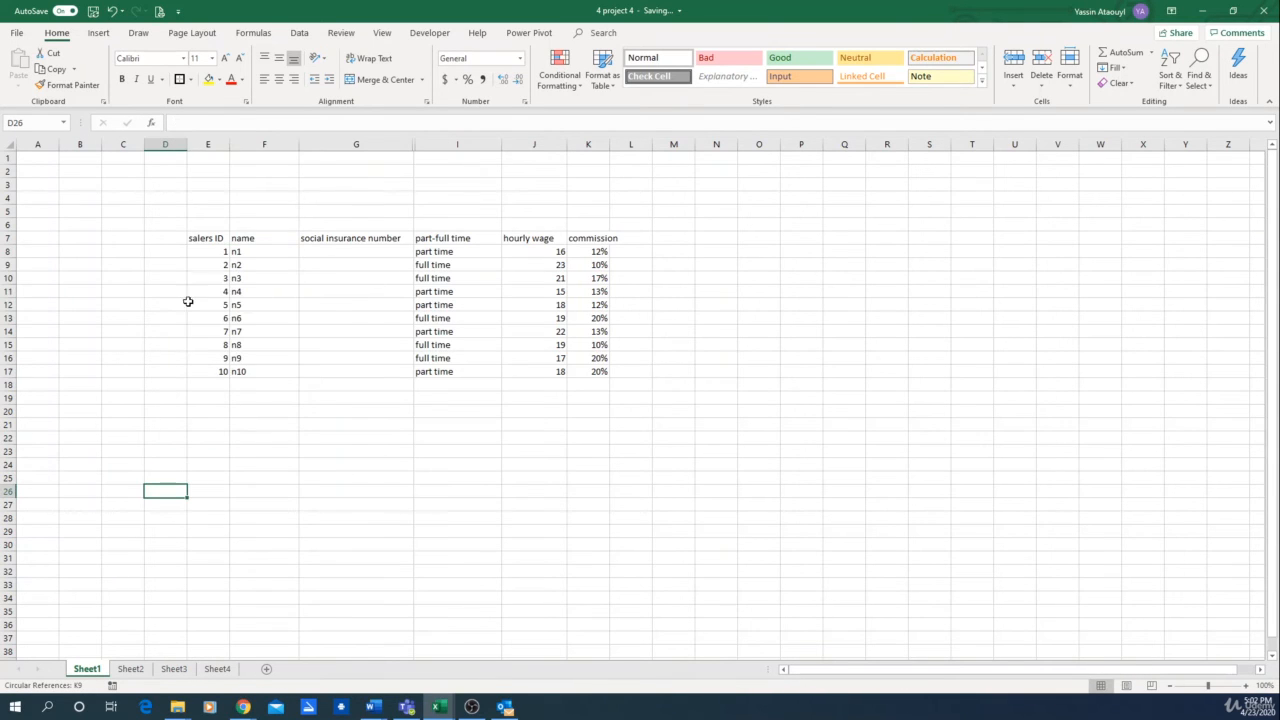
Step: Examine the yearly pay table on Sheet2 across the employee rows, both weeks and the Total section
left_click(130, 669)
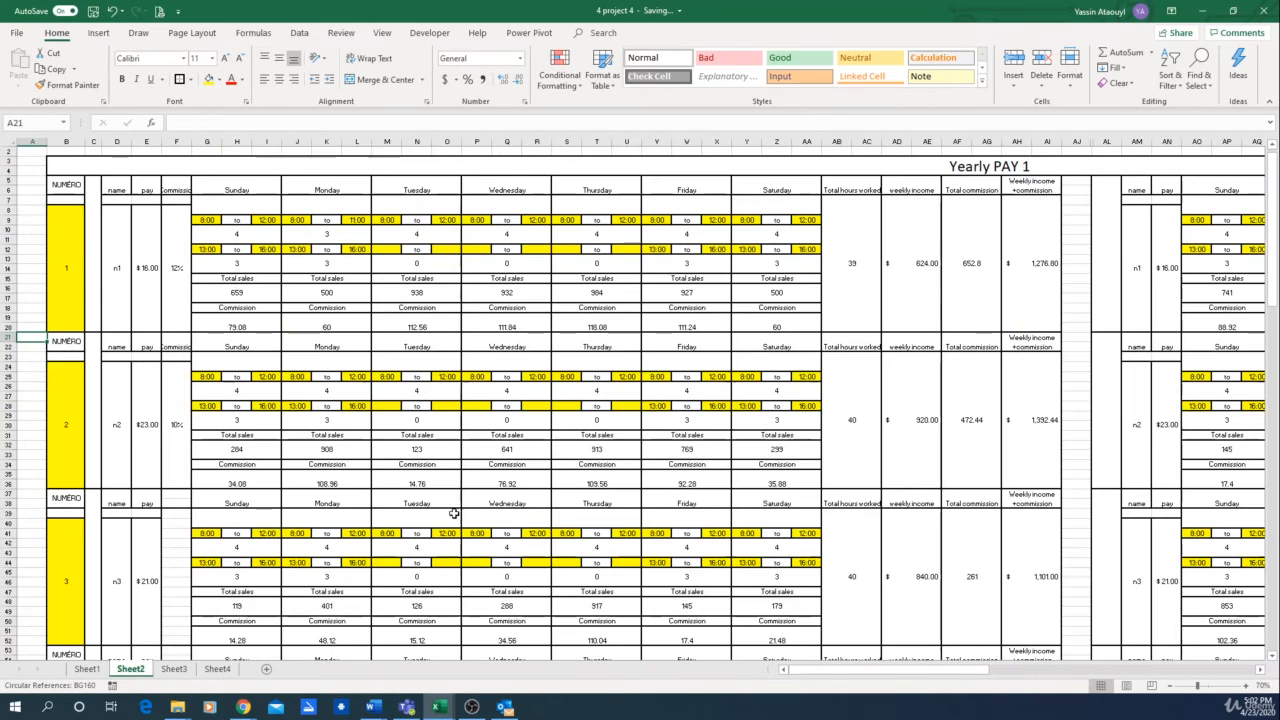
scroll(677, 280, "down", 1)
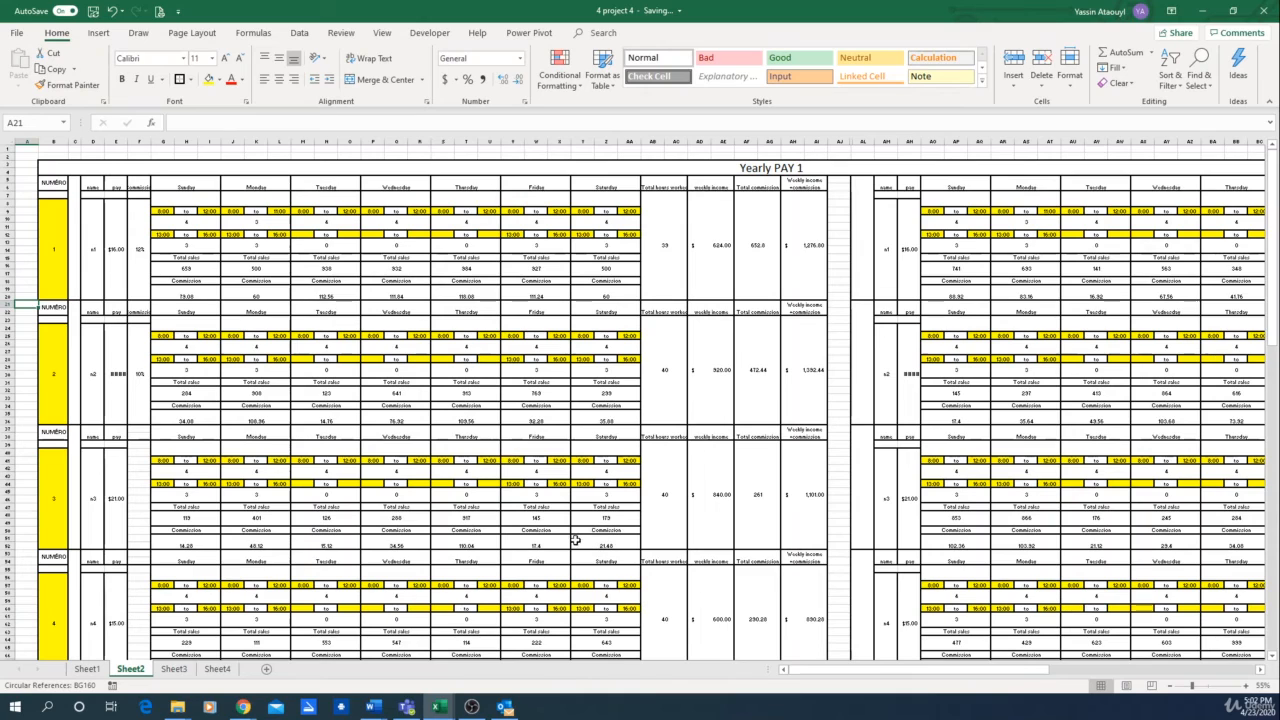
scroll(590, 419, "down", 5)
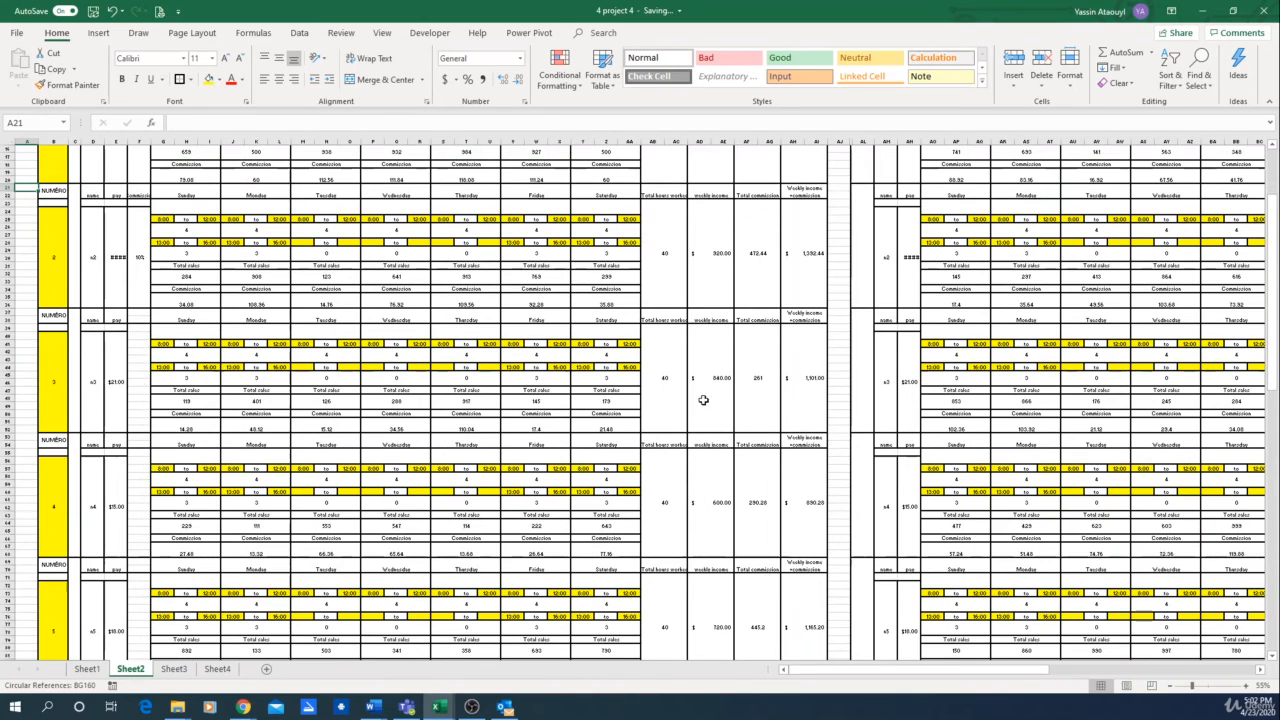
mouse_move(893, 673)
left_mouse_down()
mouse_move(830, 666)
mouse_move(913, 673)
left_mouse_up()
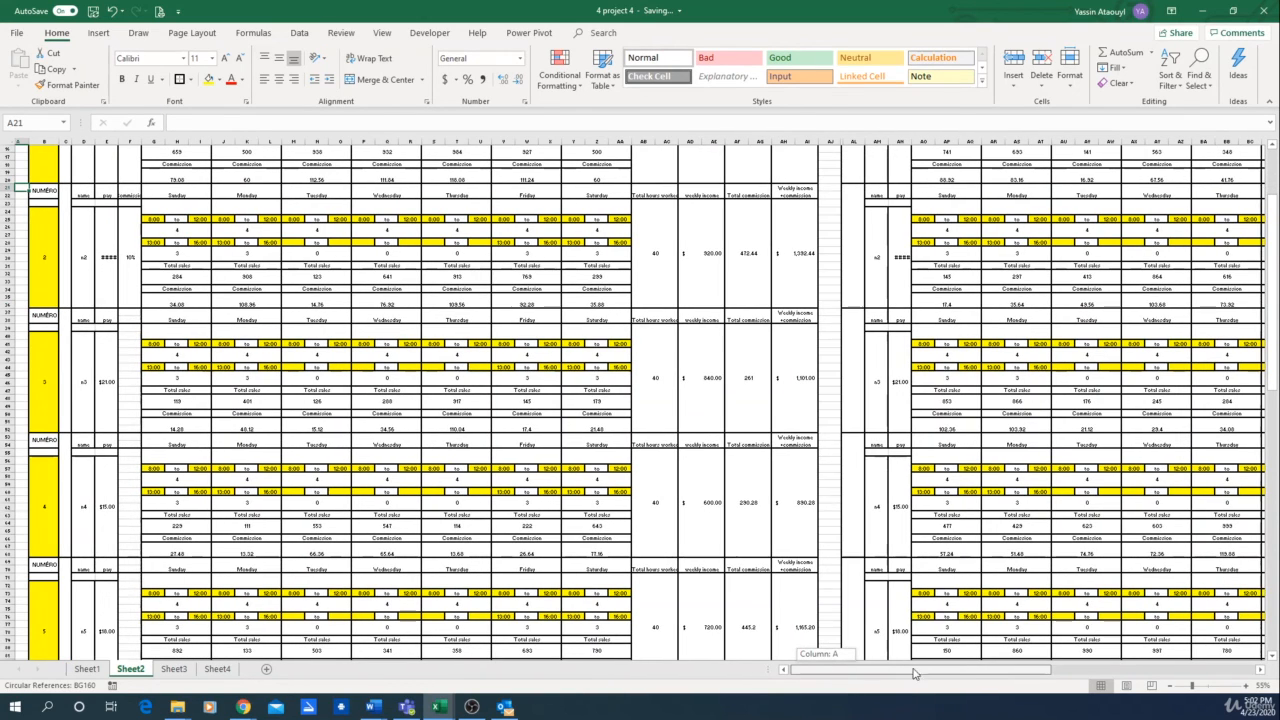
left_click_drag(995, 680, 1002, 677)
scroll(1026, 562, "up", 5)
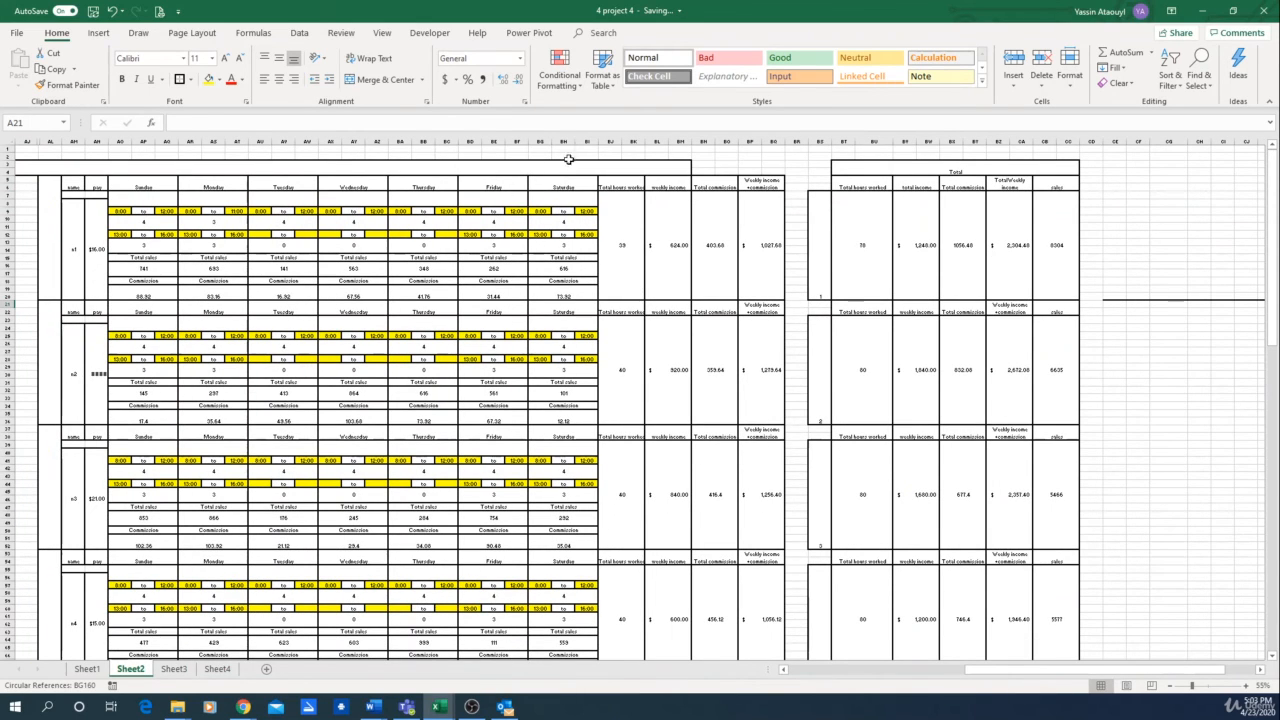
Step: Recalculate the workbook several times on Sheet3 to refresh the dashboard's sales, salary and return on investment figures and charts
left_click(174, 669)
scroll(940, 605, "down", 1)
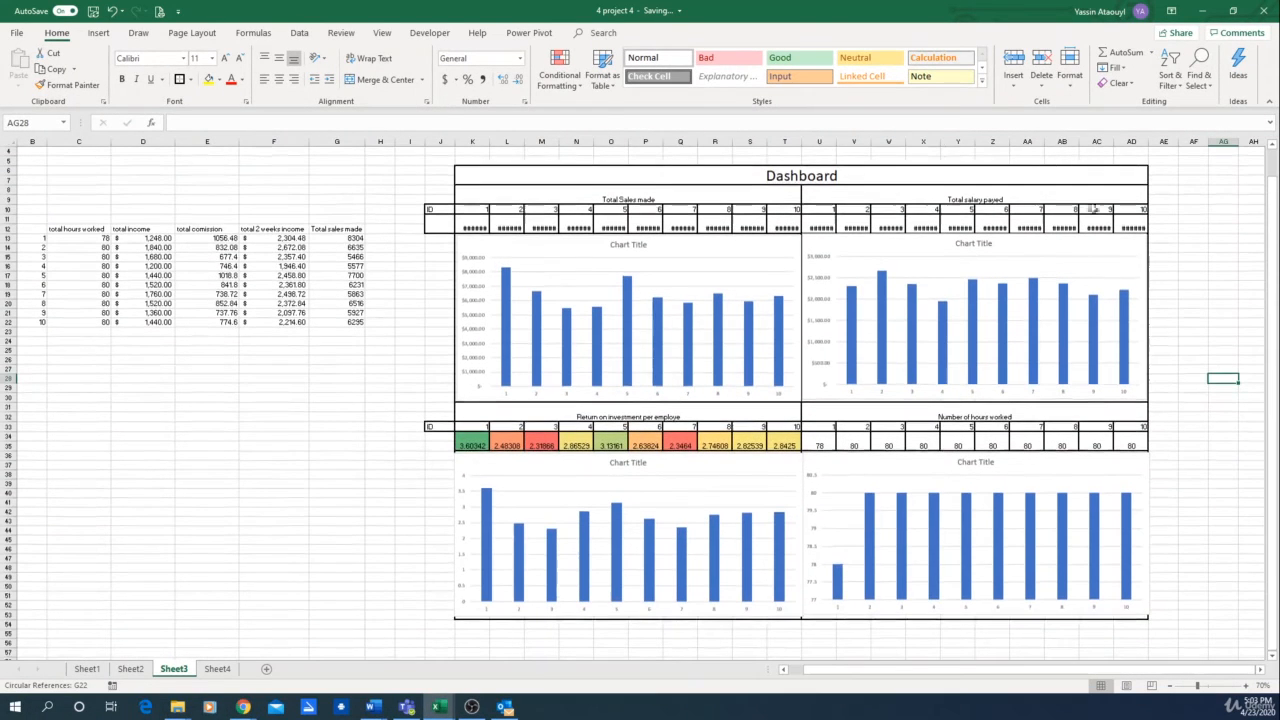
left_click(1216, 407)
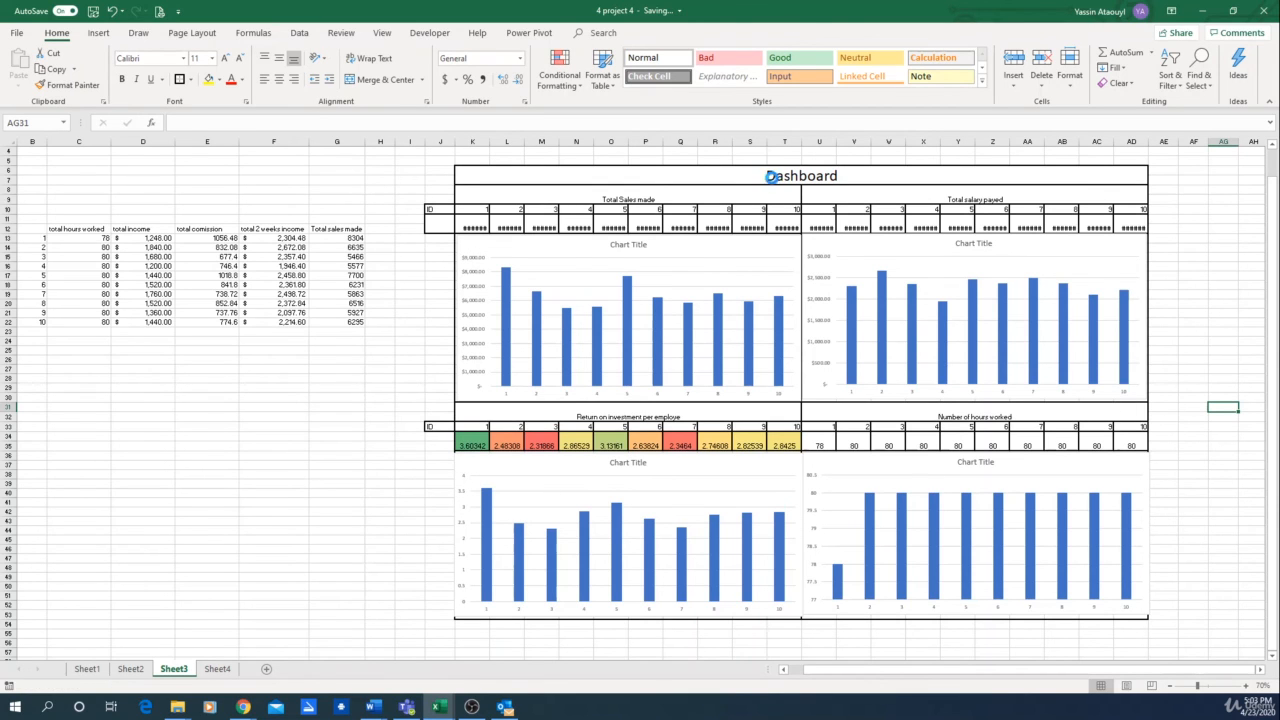
key("F9")
key("F9")
key("F9")
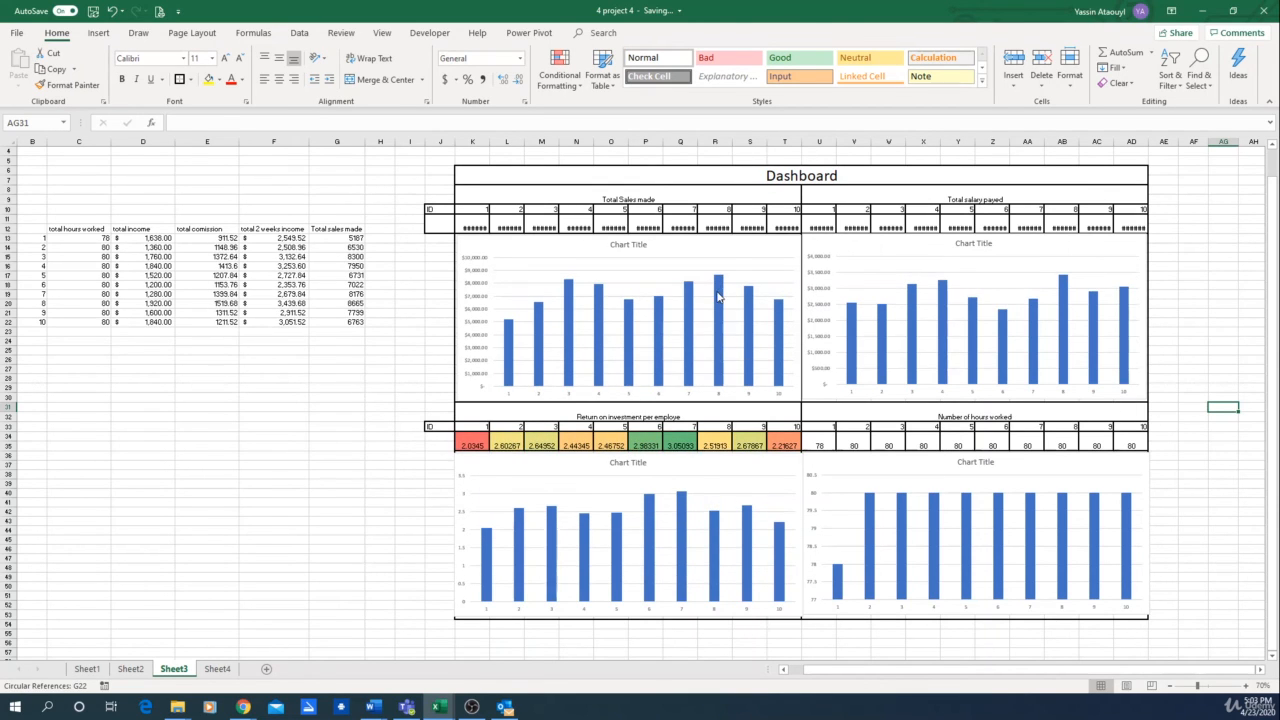
scroll(718, 296, "up", 1, "ctrl")
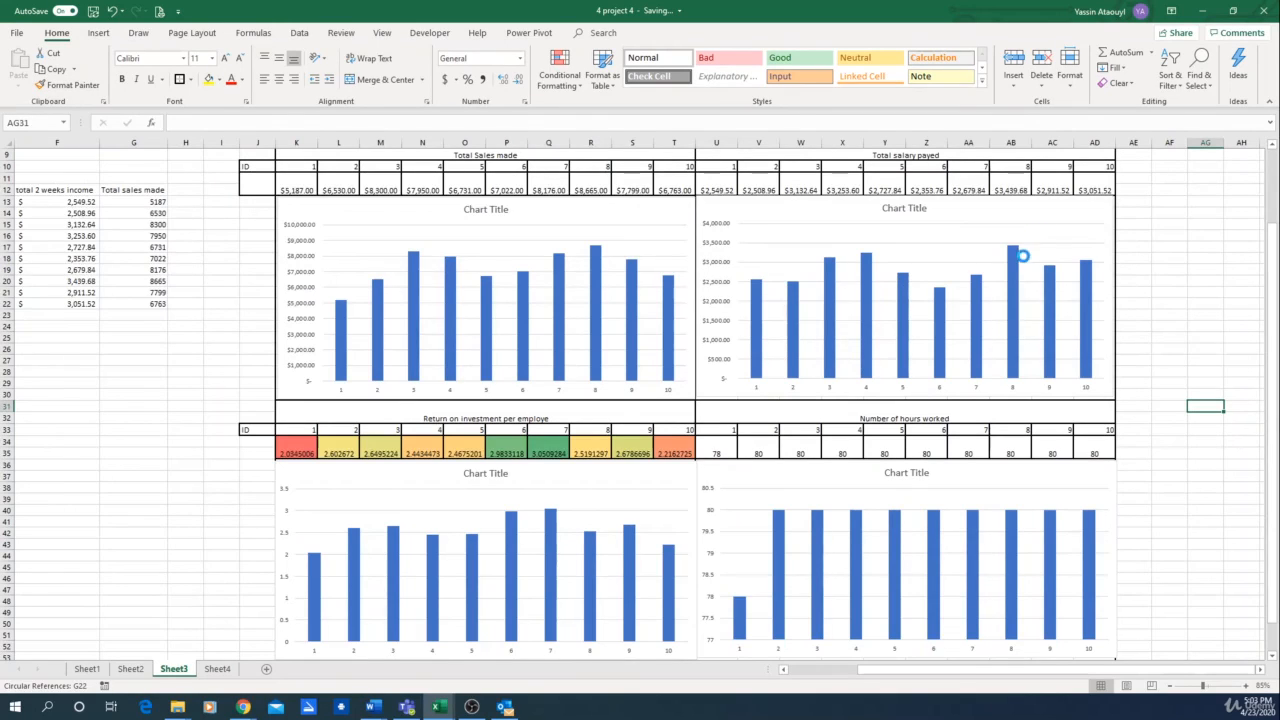
key("F9")
key("F9")
key("F9")
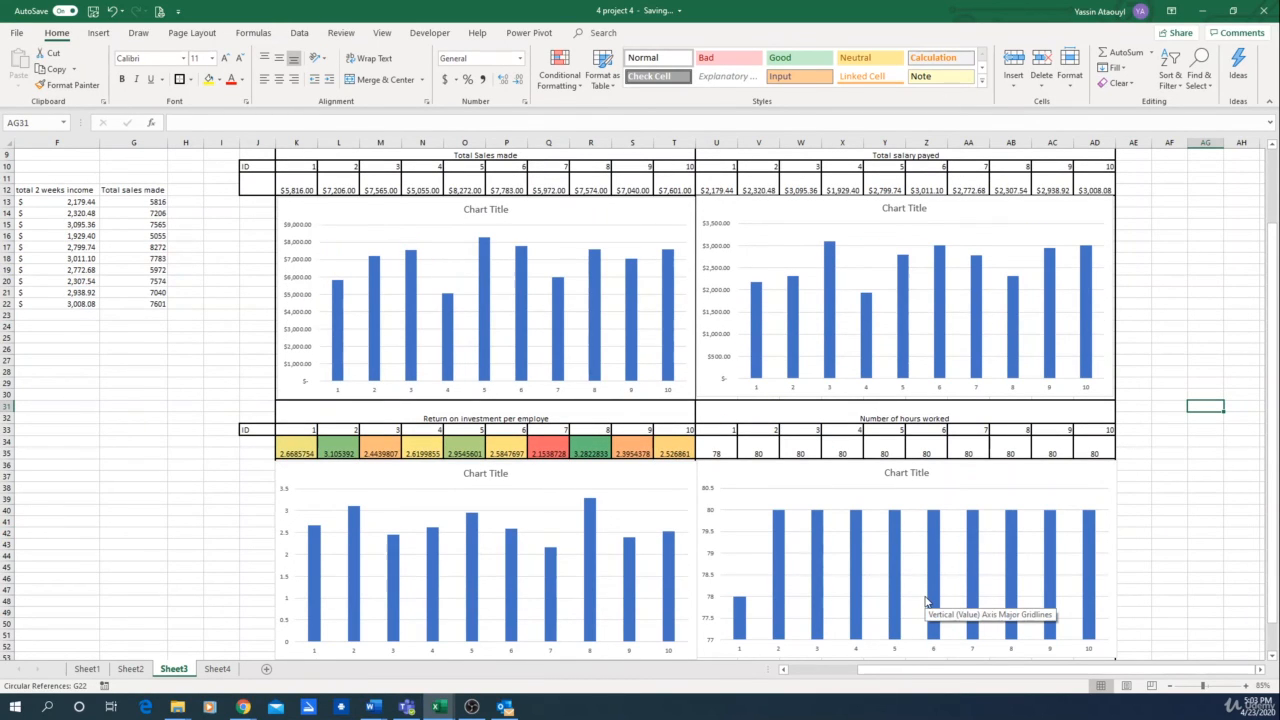
Step: Check the recalculated pay sheets on Sheet4 and the Sunday afternoon start time formula in L12
left_click(218, 669)
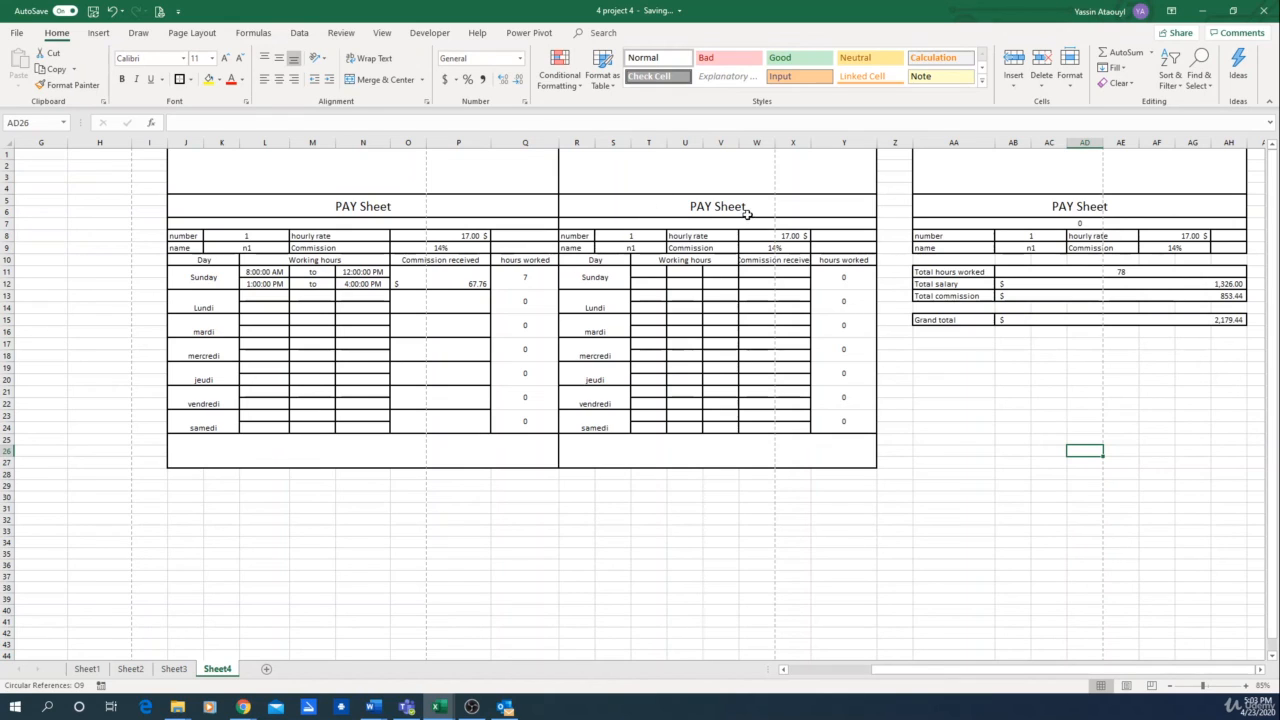
left_click(266, 283)
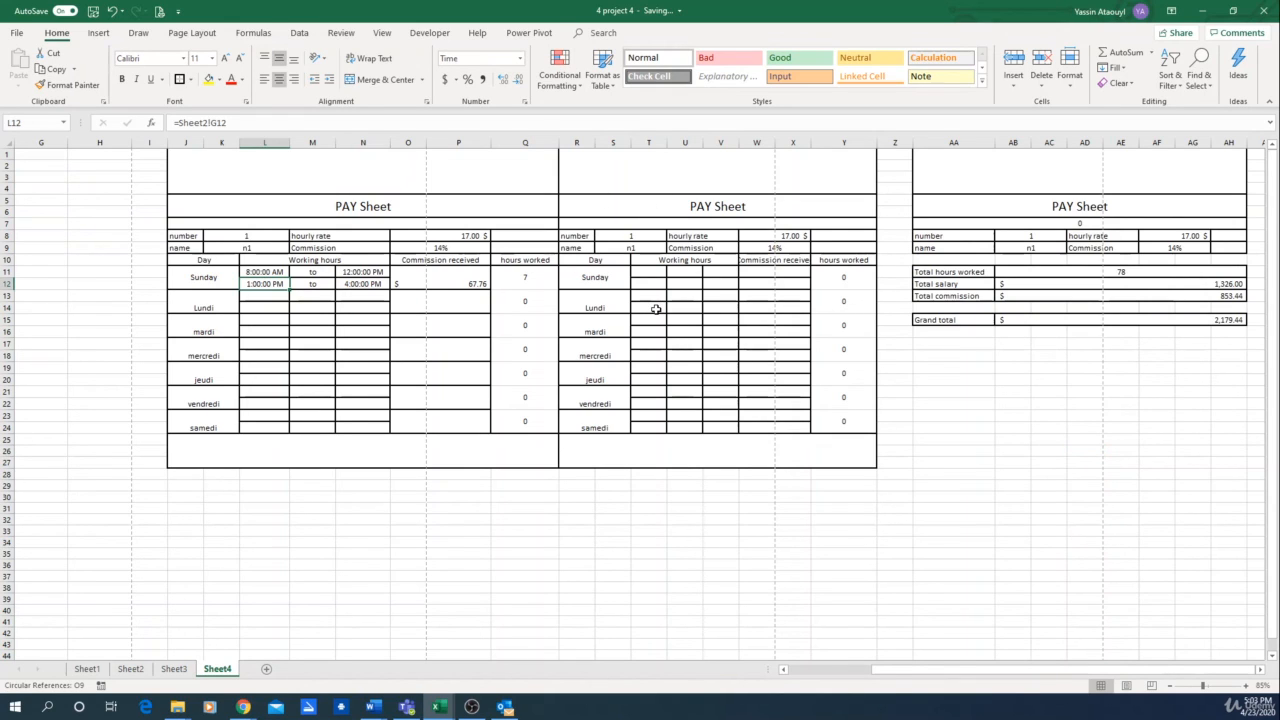